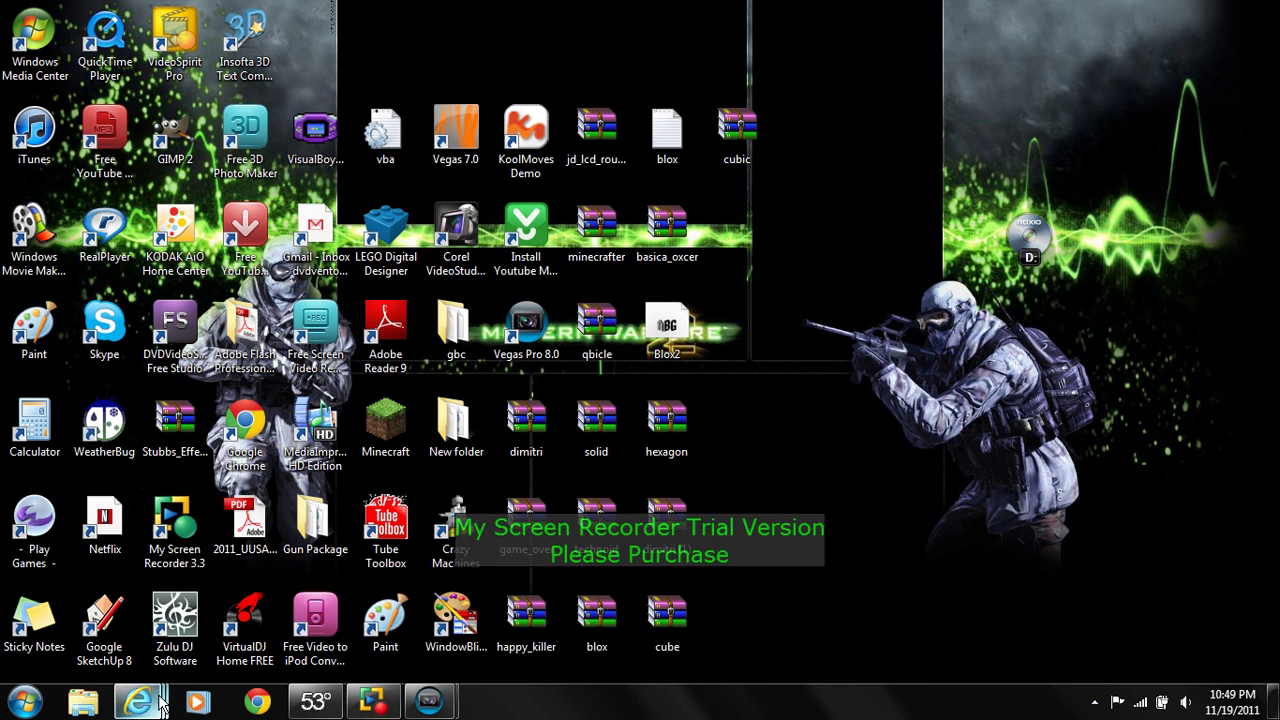
- Bring up the Internet Explorer window previews to find the YouTube channel window
{"action": "mouse_move", "coordinate": [160, 703]}
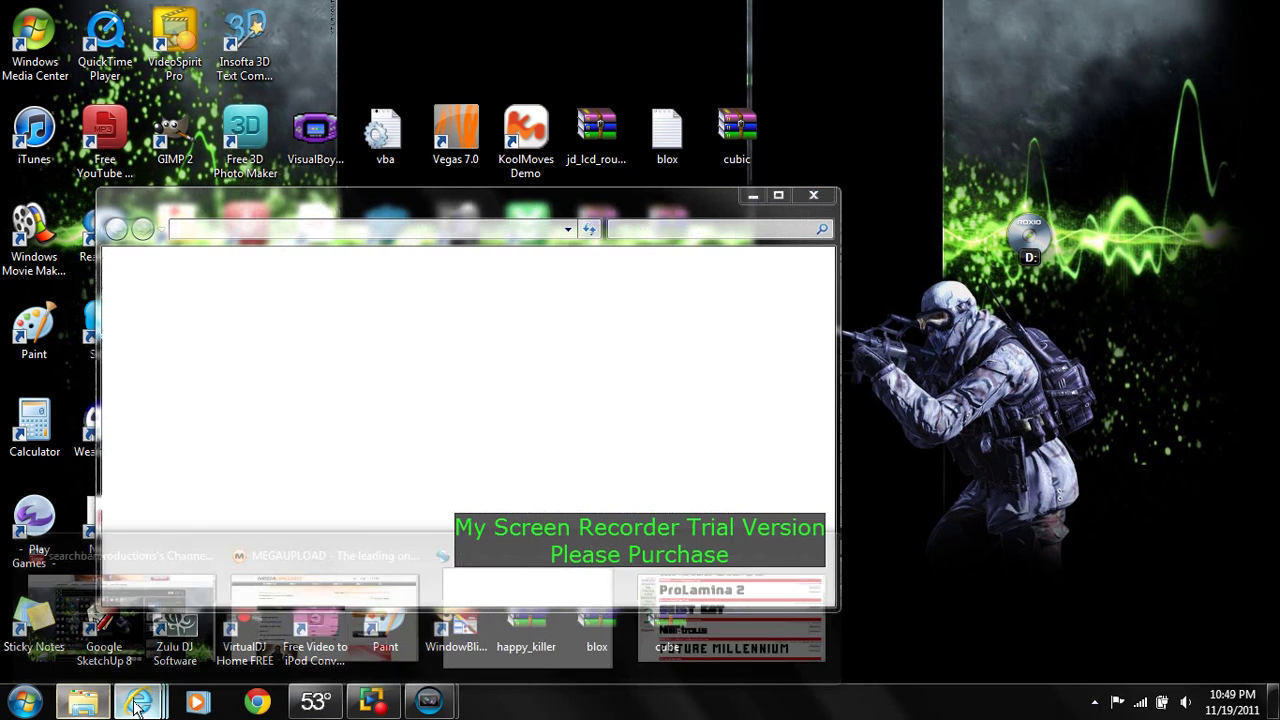
- Bring the YouTube channel window forward and reload the page via its SBP avatar
{"action": "left_click", "coordinate": [140, 595]}
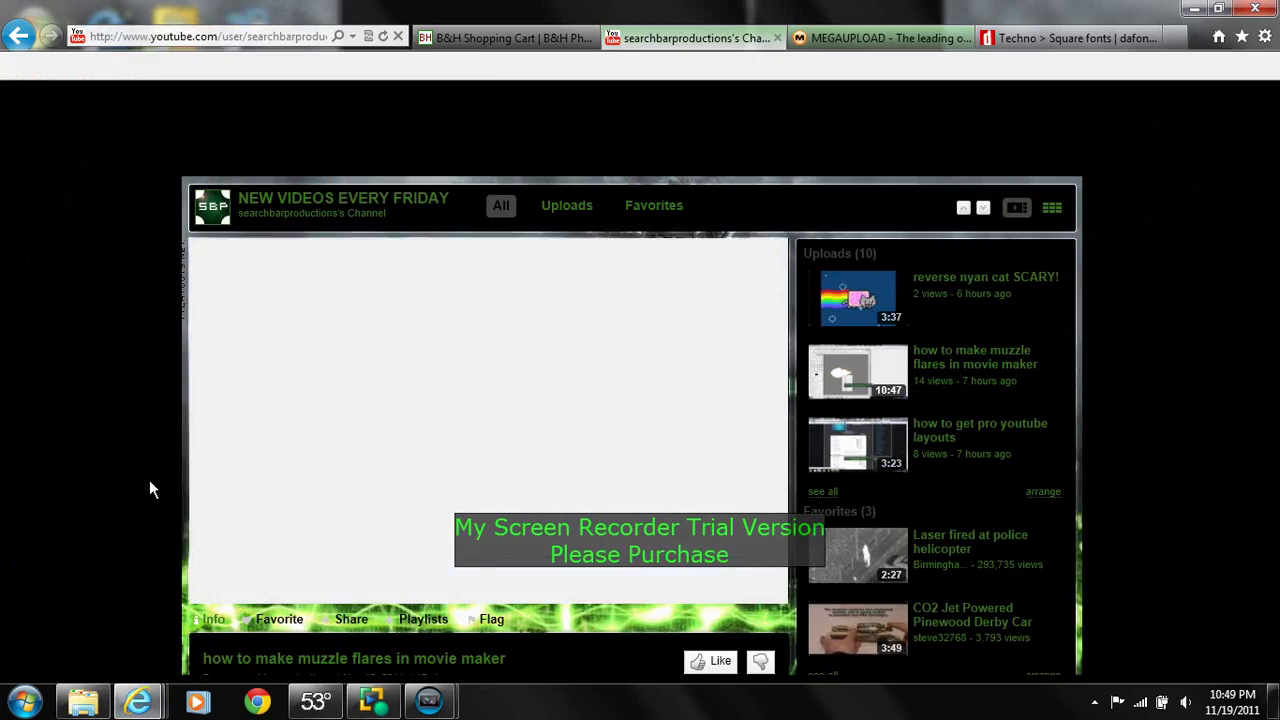
{"action": "scroll", "coordinate": [218, 291], "scroll_direction": "down", "scroll_amount": 7}
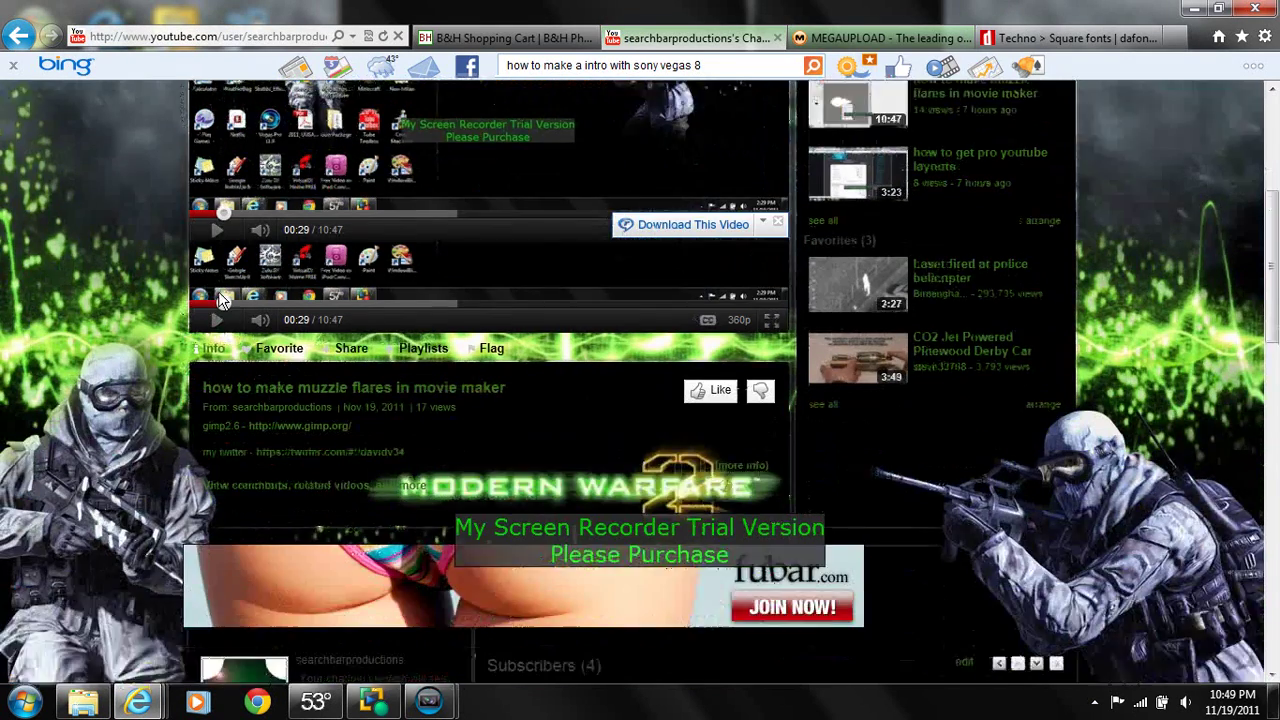
{"action": "scroll", "coordinate": [221, 307], "scroll_direction": "down", "scroll_amount": 1}
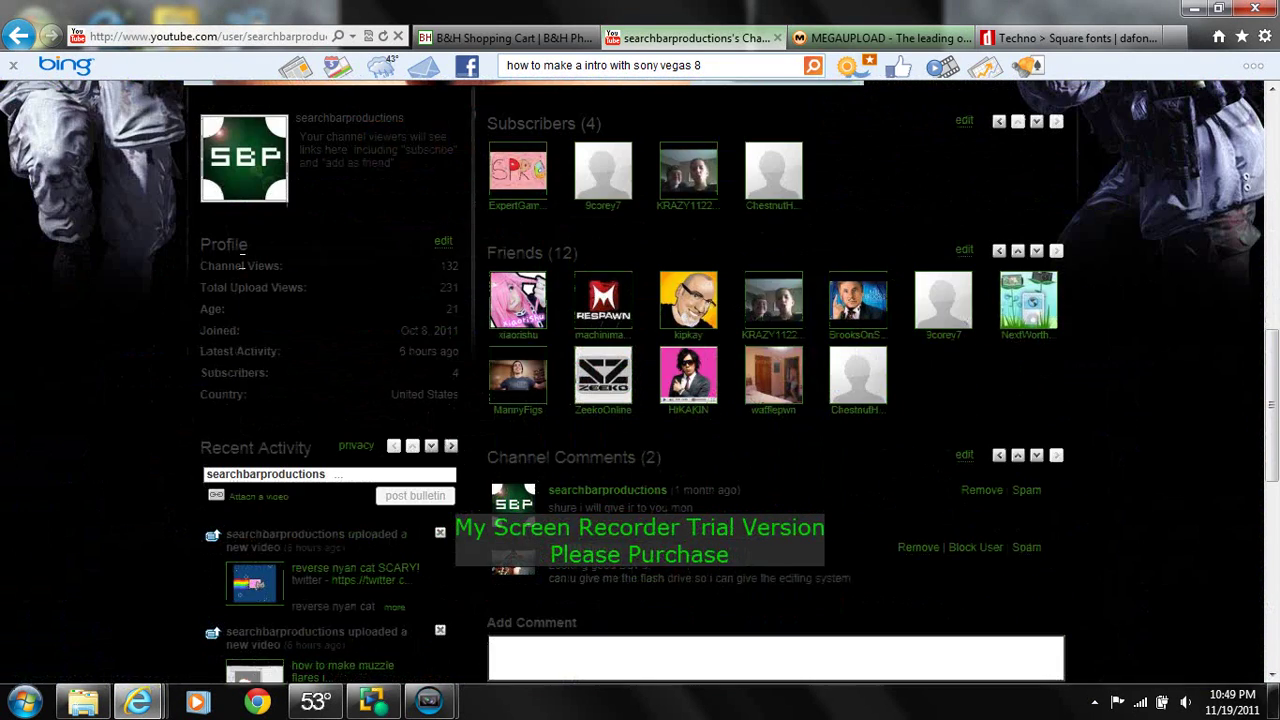
{"action": "left_click", "coordinate": [260, 166]}
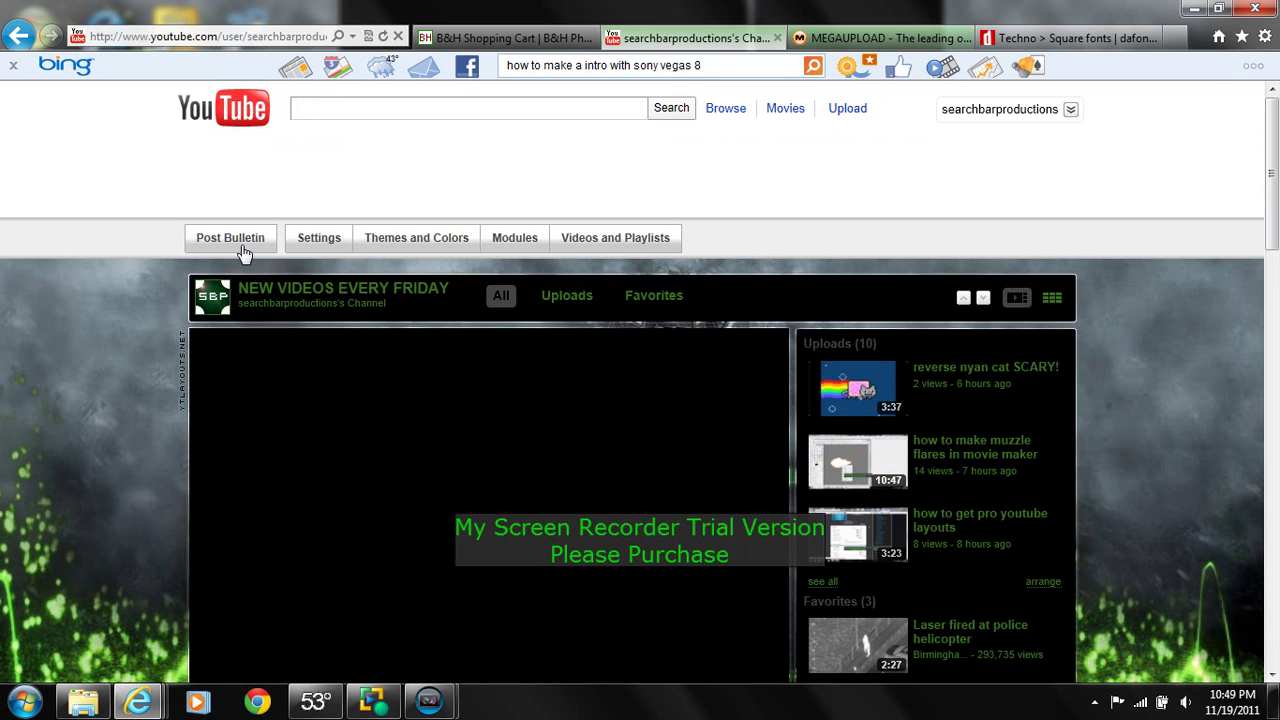
- Look over the channel page, then clear the windows away to show the desktop
{"action": "scroll", "coordinate": [244, 252], "scroll_direction": "down", "scroll_amount": 3}
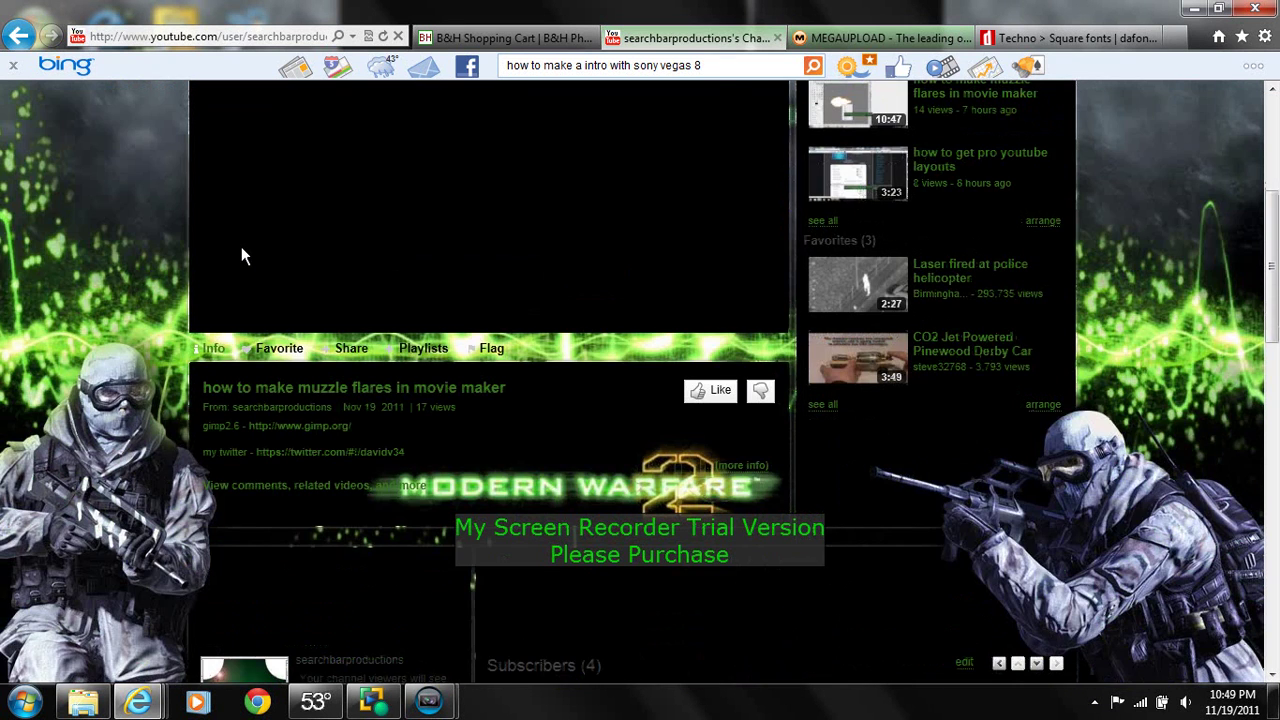
{"action": "scroll", "coordinate": [241, 246], "scroll_direction": "down", "scroll_amount": 4}
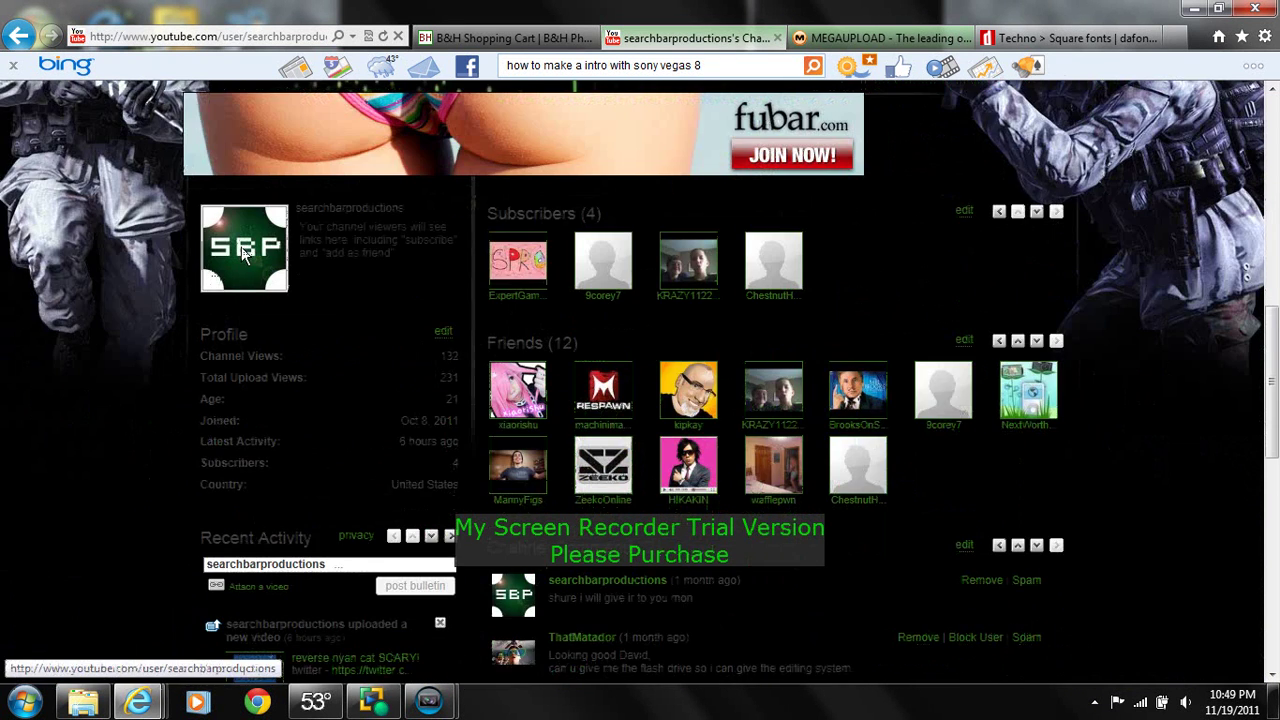
{"action": "scroll", "coordinate": [241, 246], "scroll_direction": "up", "scroll_amount": 5}
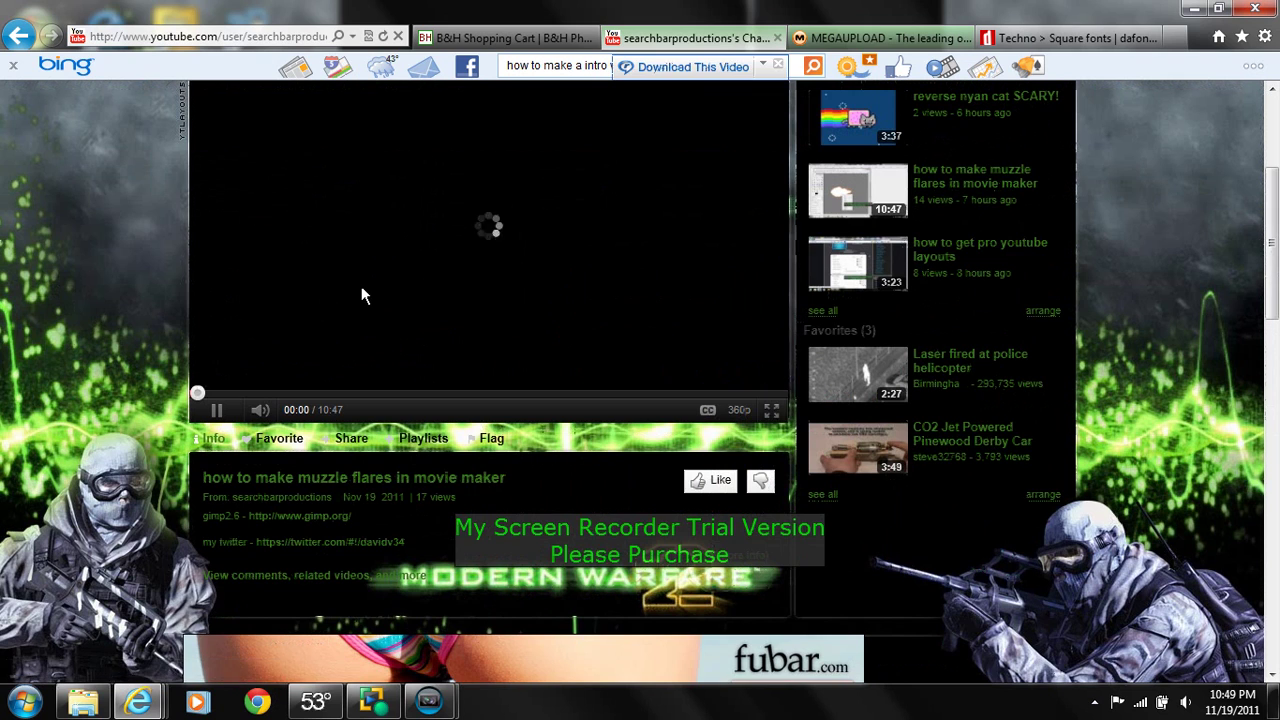
{"action": "scroll", "coordinate": [523, 669], "scroll_direction": "down", "scroll_amount": 3}
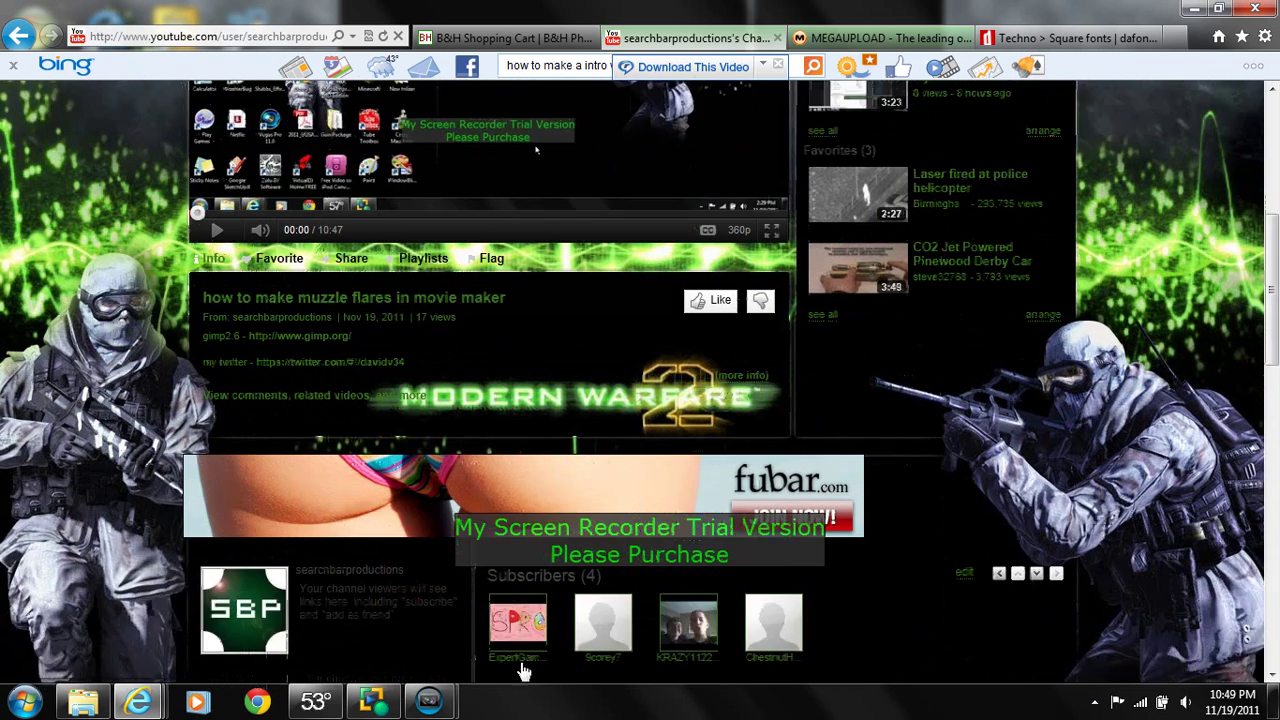
{"action": "left_click", "coordinate": [1272, 705]}
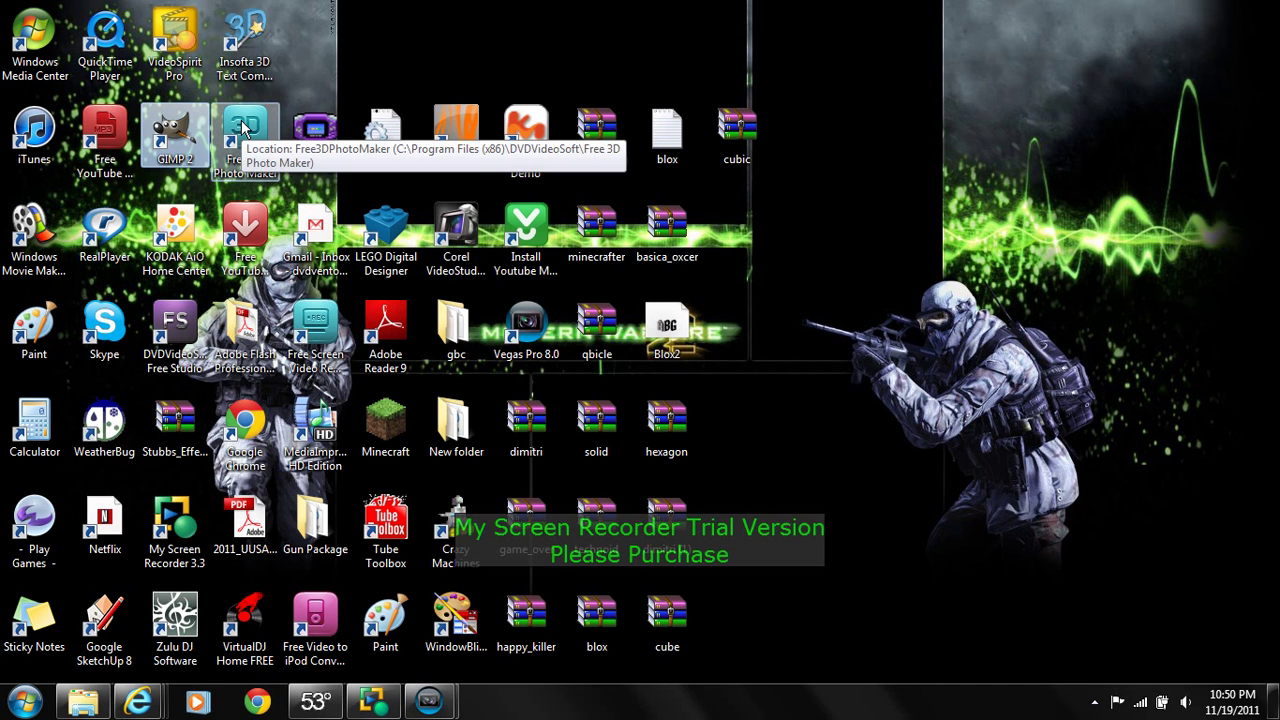
- Launch GIMP 2, maximize its image window and move the Toolbox to the left
{"action": "double_click", "coordinate": [175, 135]}
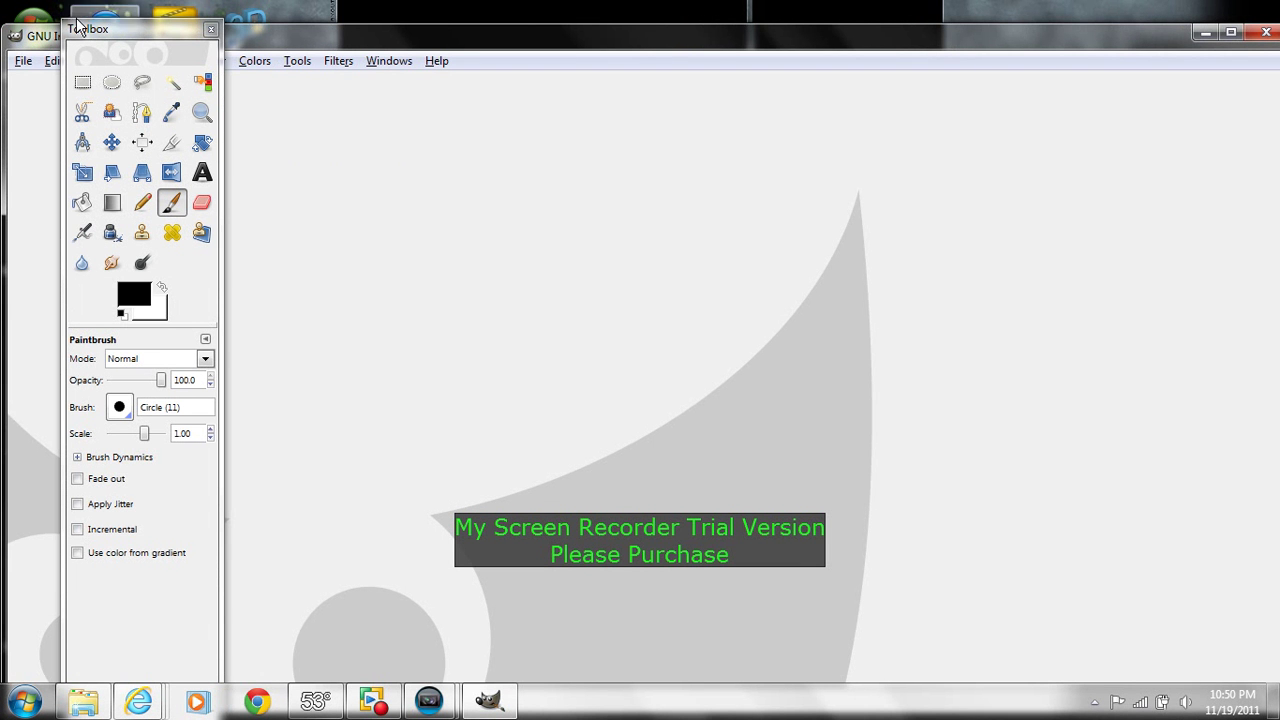
{"action": "left_click", "coordinate": [1231, 32]}
{"action": "left_click_drag", "start_coordinate": [144, 35], "coordinate": [35, 100]}
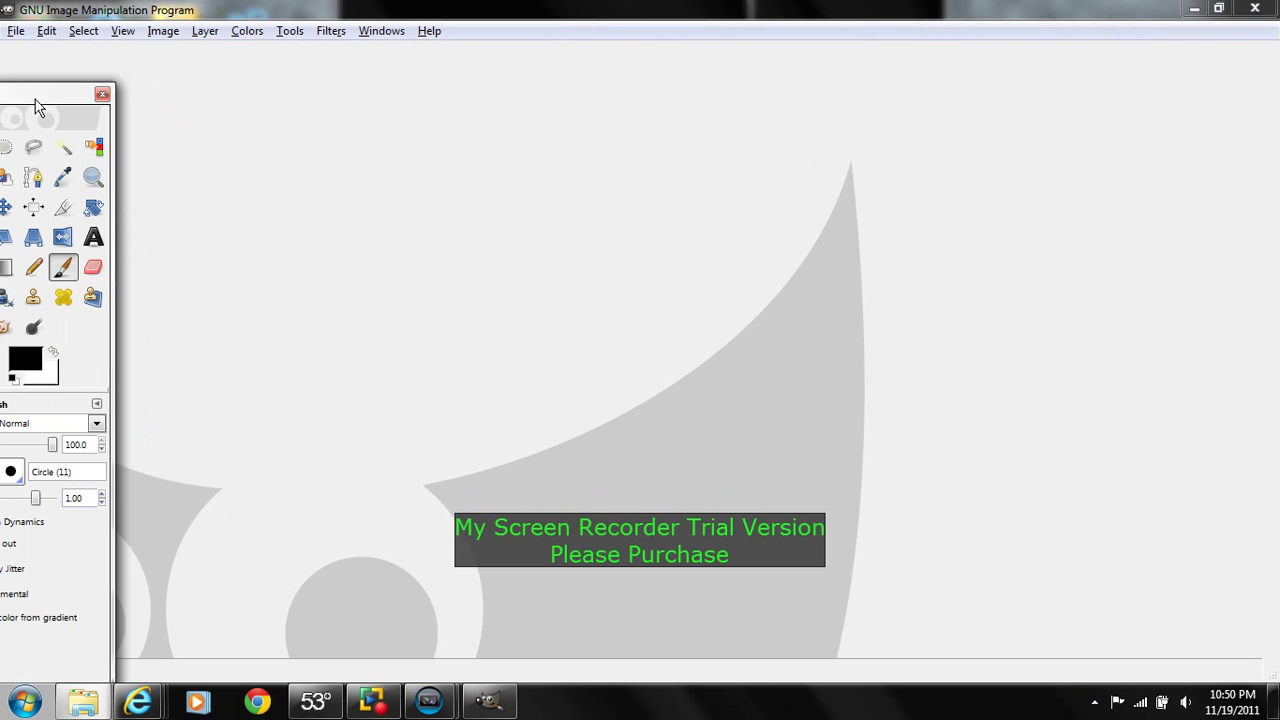
- Create a new 800×800 image filled with Transparency and an empty comment
{"action": "left_click", "coordinate": [15, 33]}
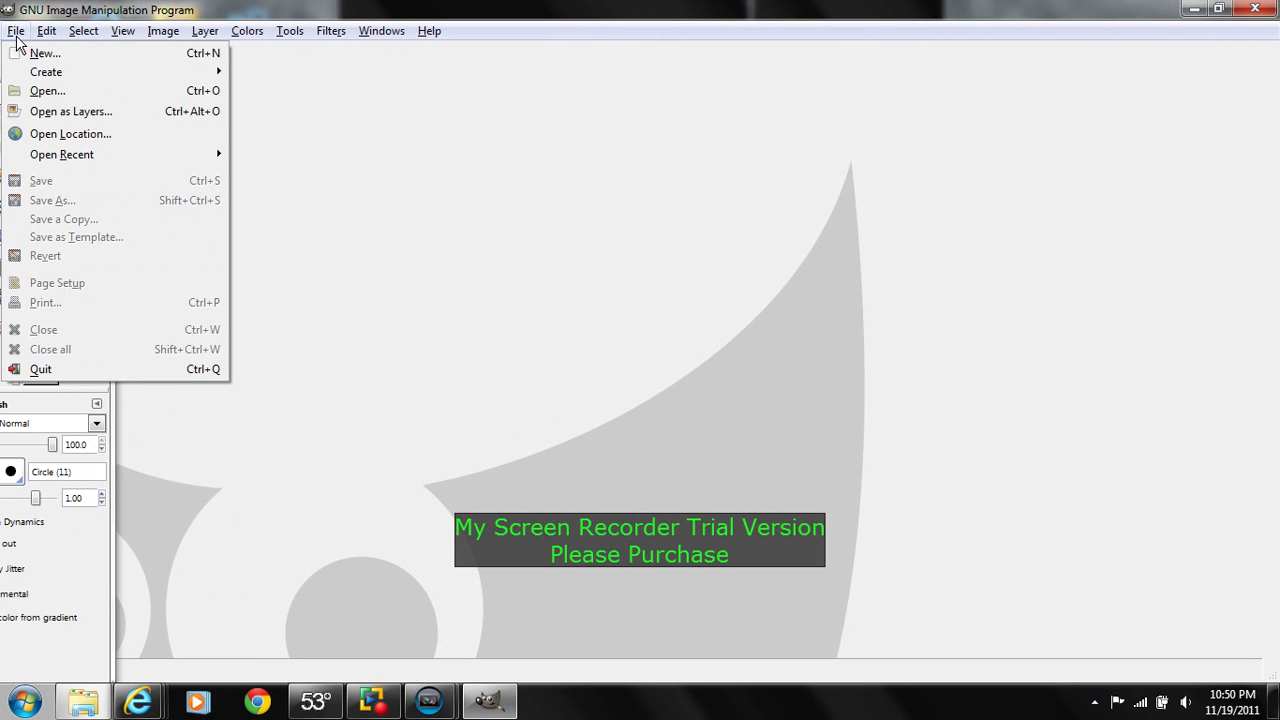
{"action": "left_click", "coordinate": [25, 58]}
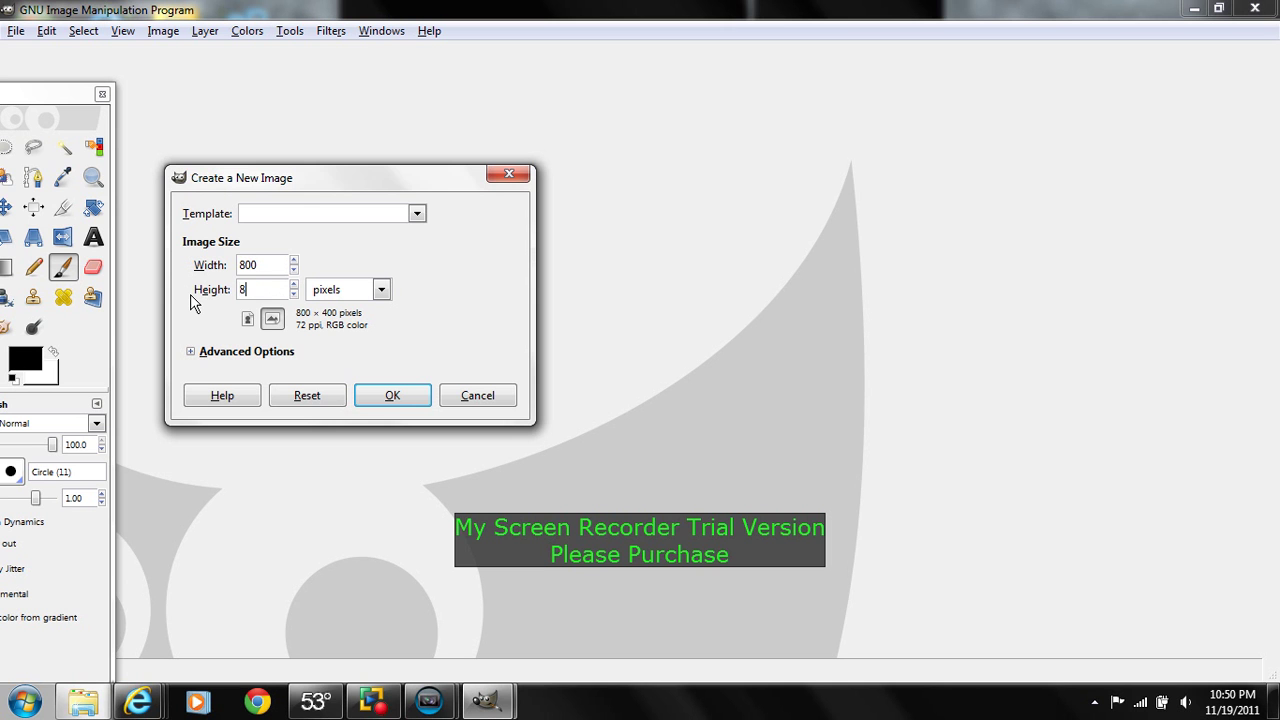
{"action": "left_click", "coordinate": [247, 352]}
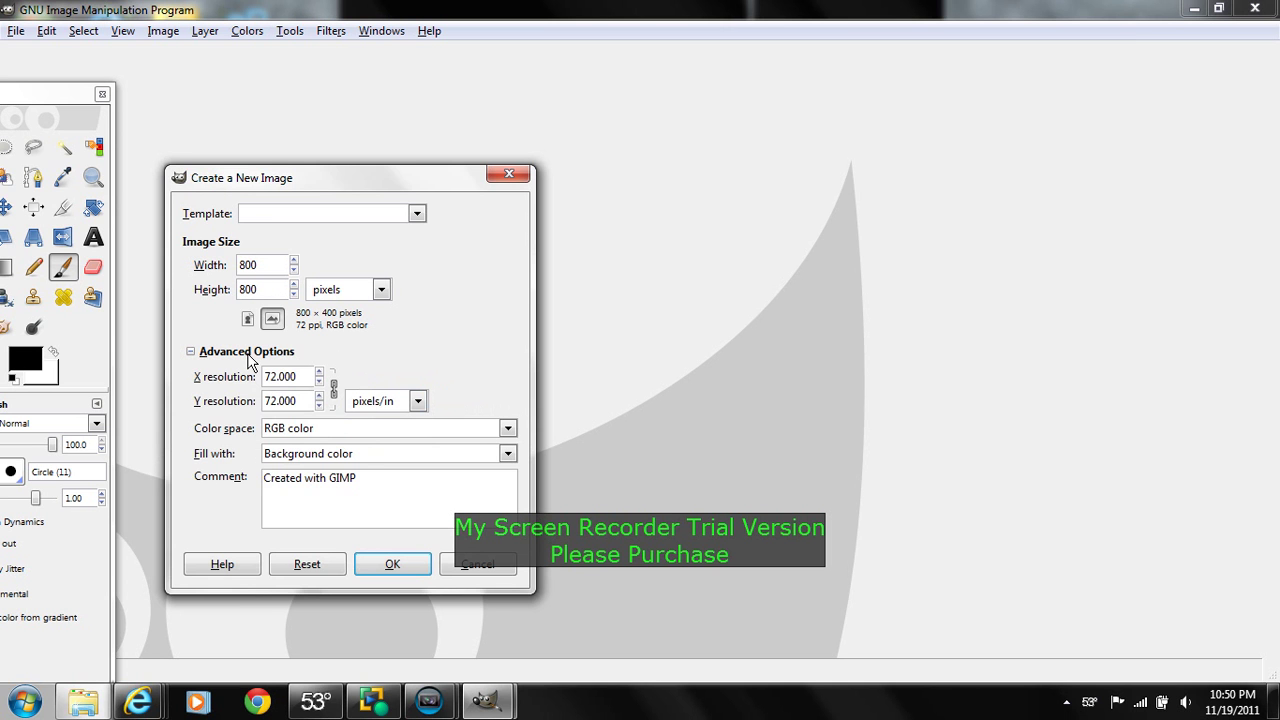
{"action": "left_click", "coordinate": [362, 454]}
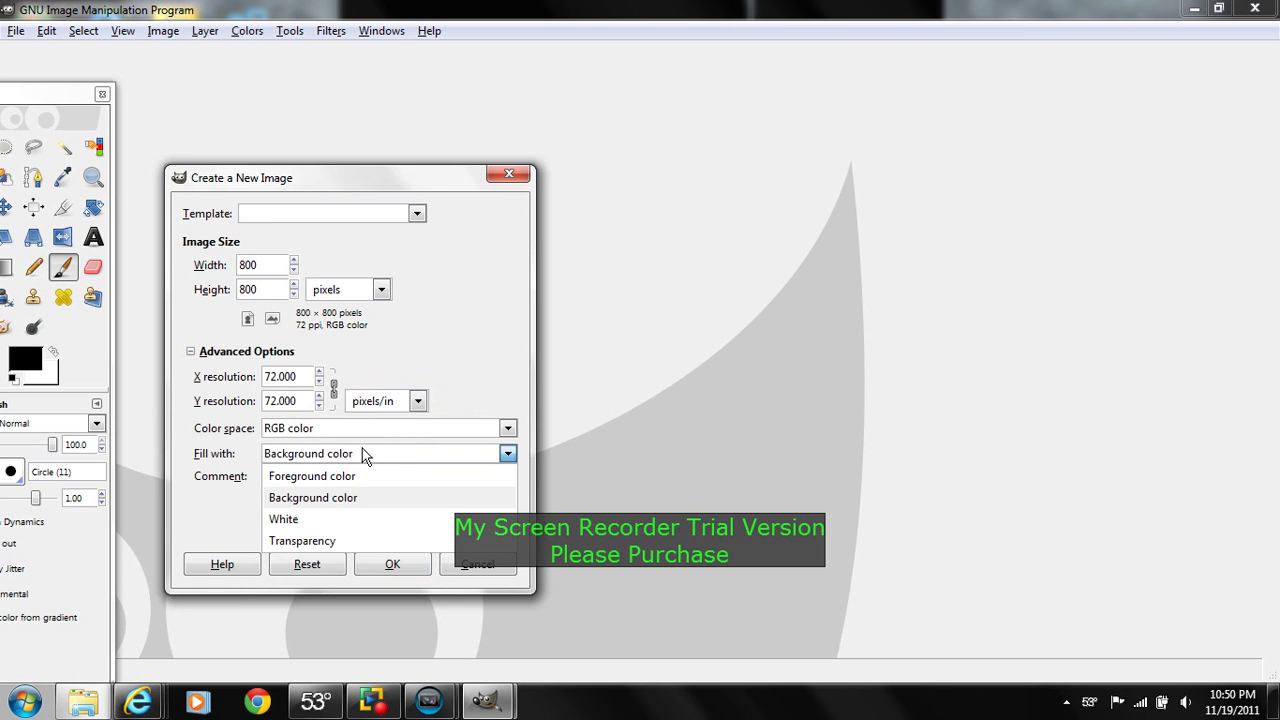
{"action": "left_click", "coordinate": [336, 541]}
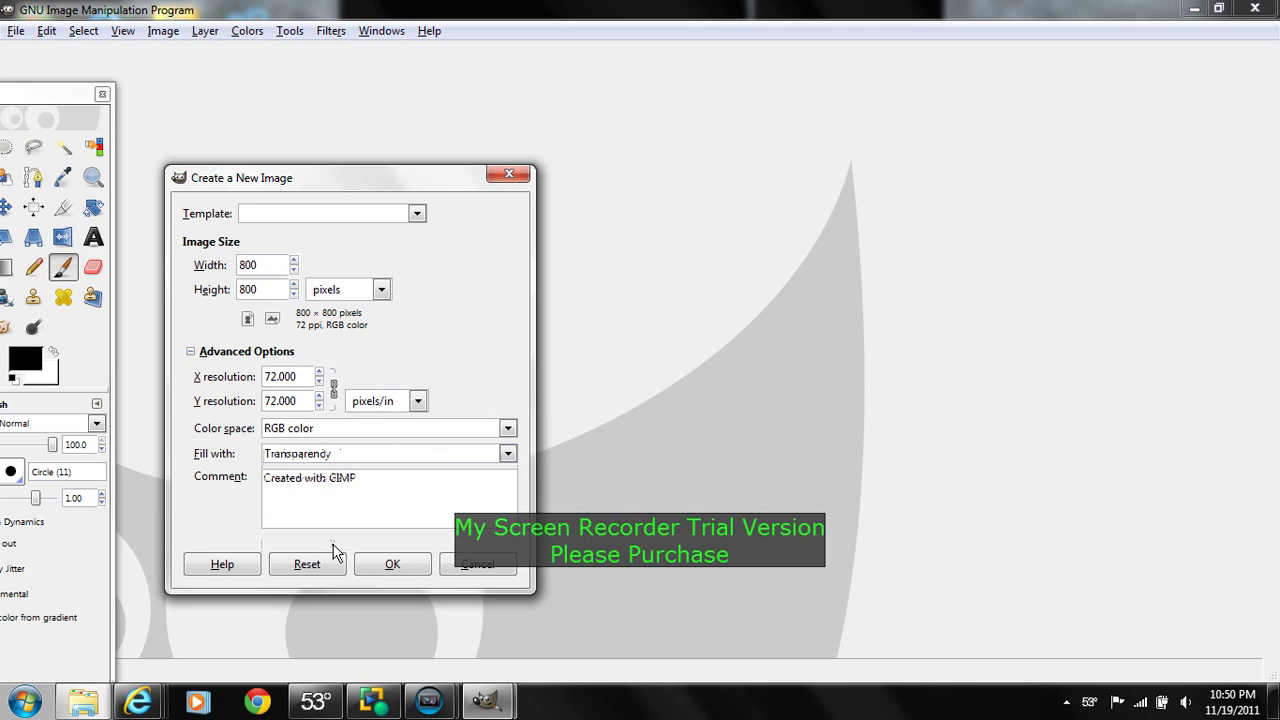
{"action": "left_click_drag", "start_coordinate": [386, 478], "coordinate": [193, 468]}
{"action": "key", "text": "BackSpace"}
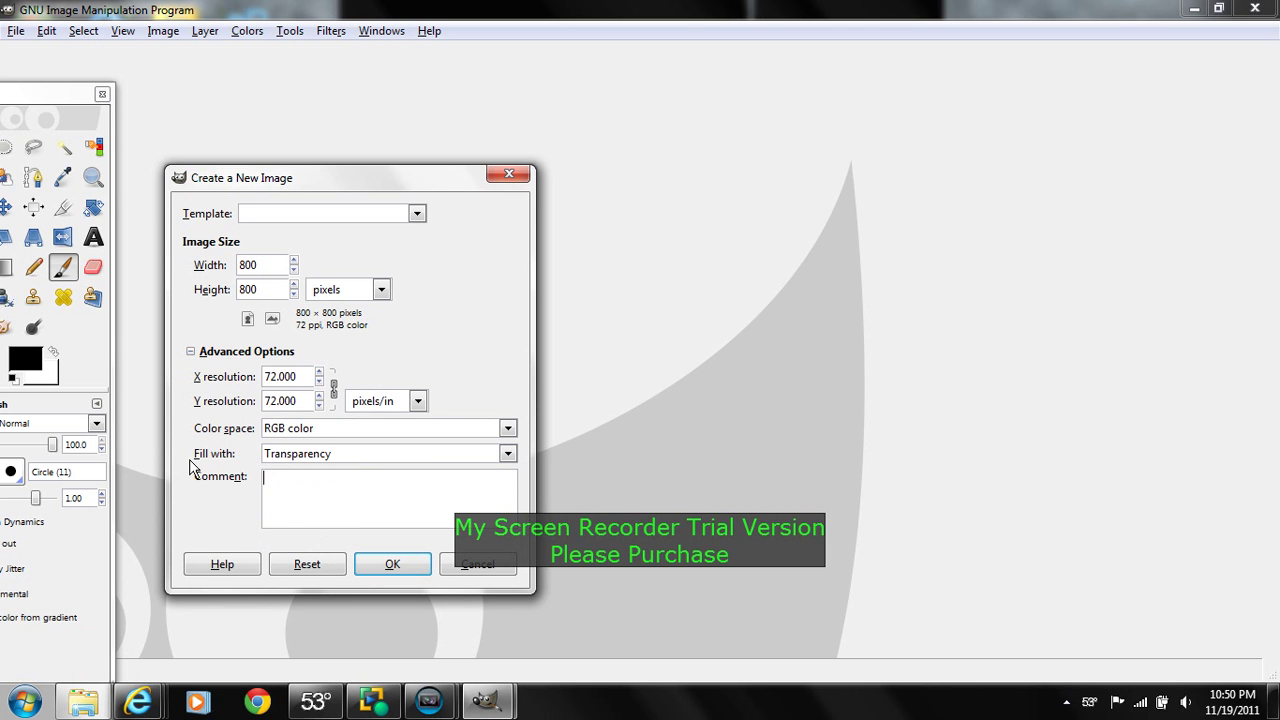
{"action": "left_click", "coordinate": [397, 562]}
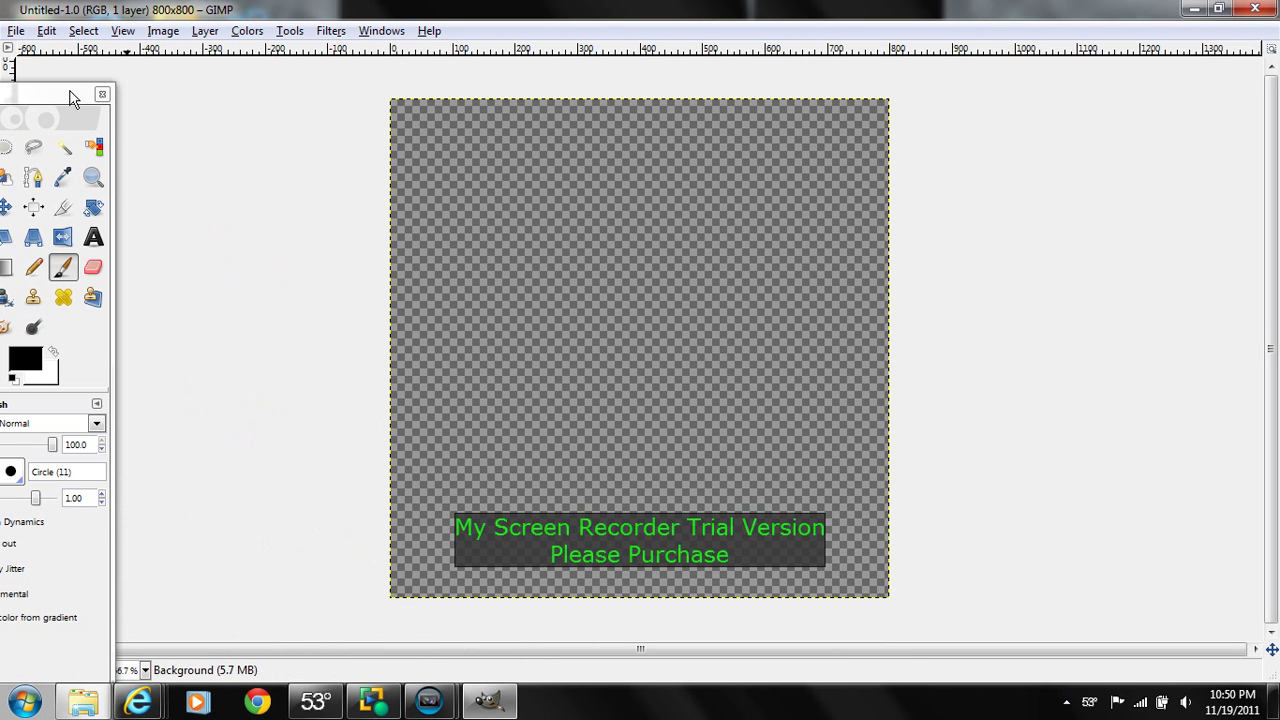
- Apply Select > Rounded Rectangle with Concave corners at 50% radius
{"action": "left_click_drag", "start_coordinate": [51, 89], "coordinate": [133, 85]}
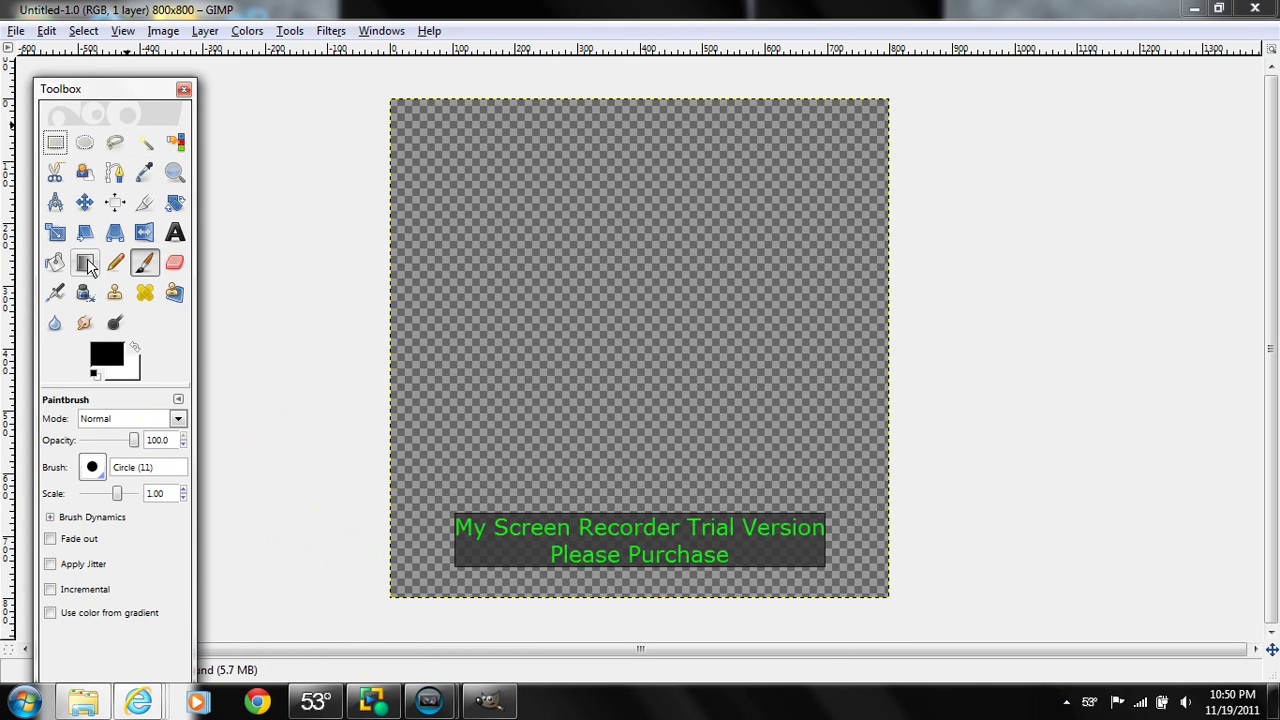
{"action": "left_click", "coordinate": [168, 35]}
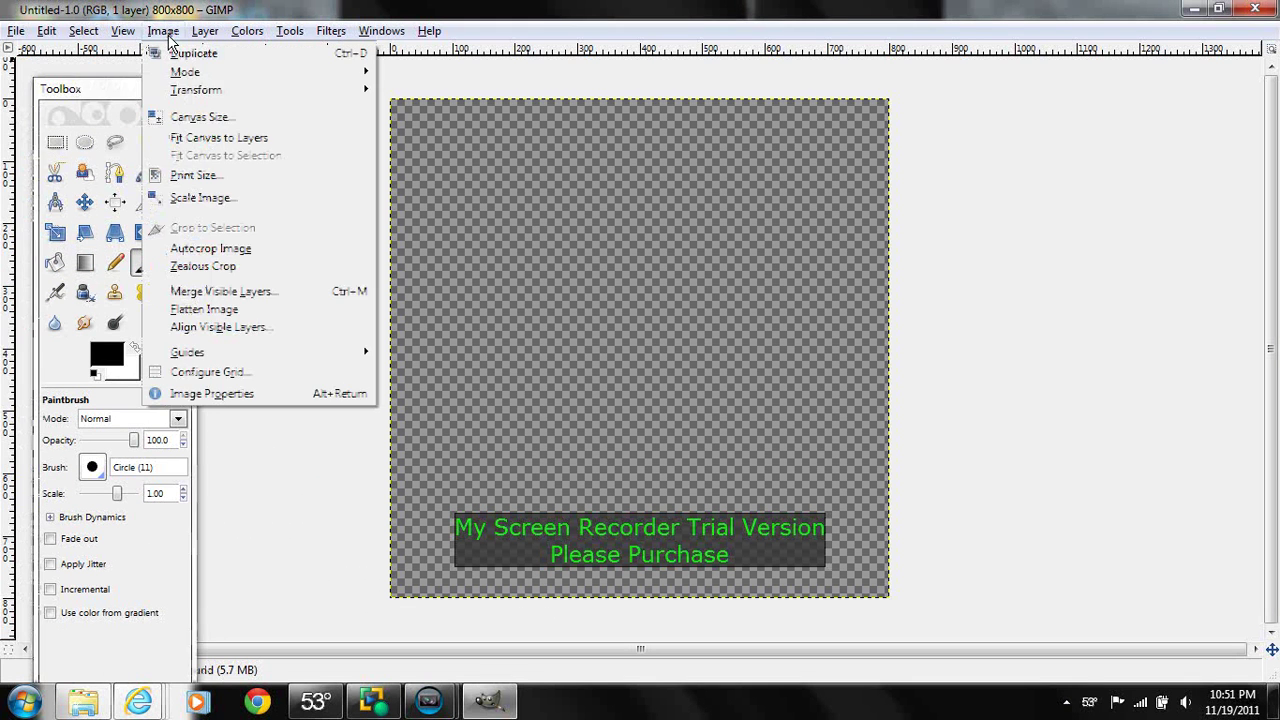
{"action": "left_click", "coordinate": [205, 31]}
{"action": "left_click", "coordinate": [121, 35]}
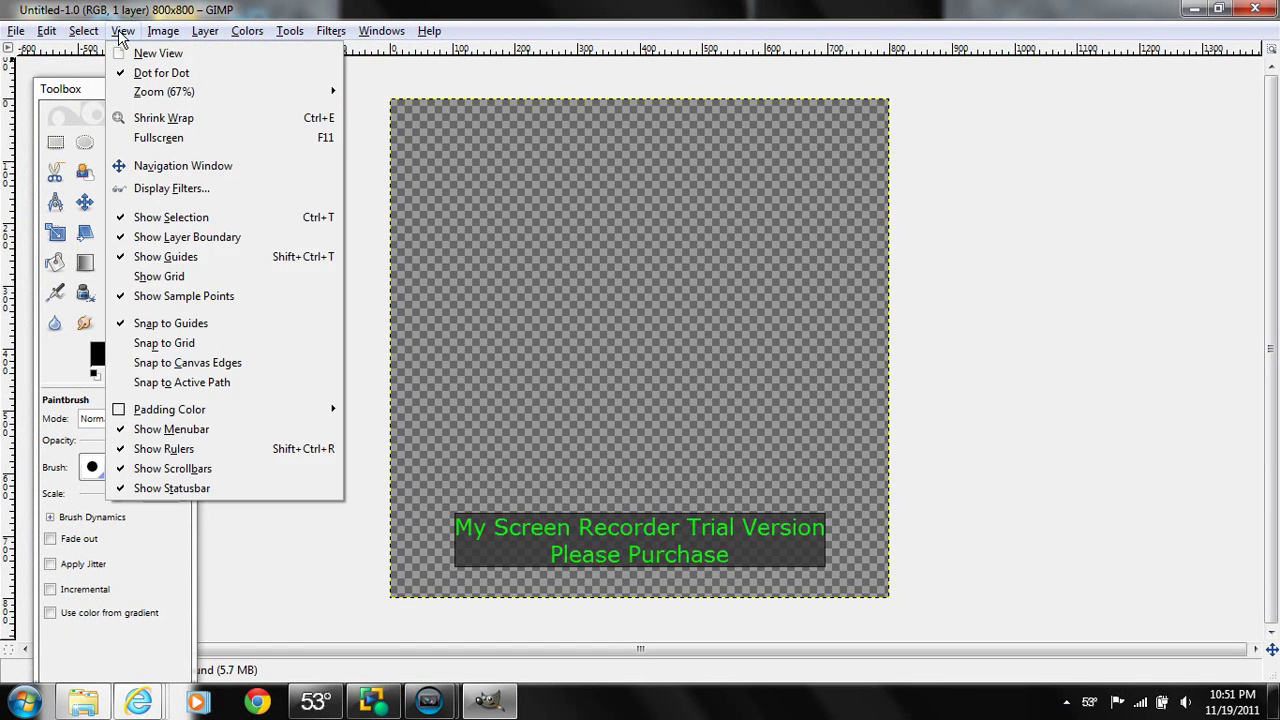
{"action": "mouse_move", "coordinate": [84, 31]}
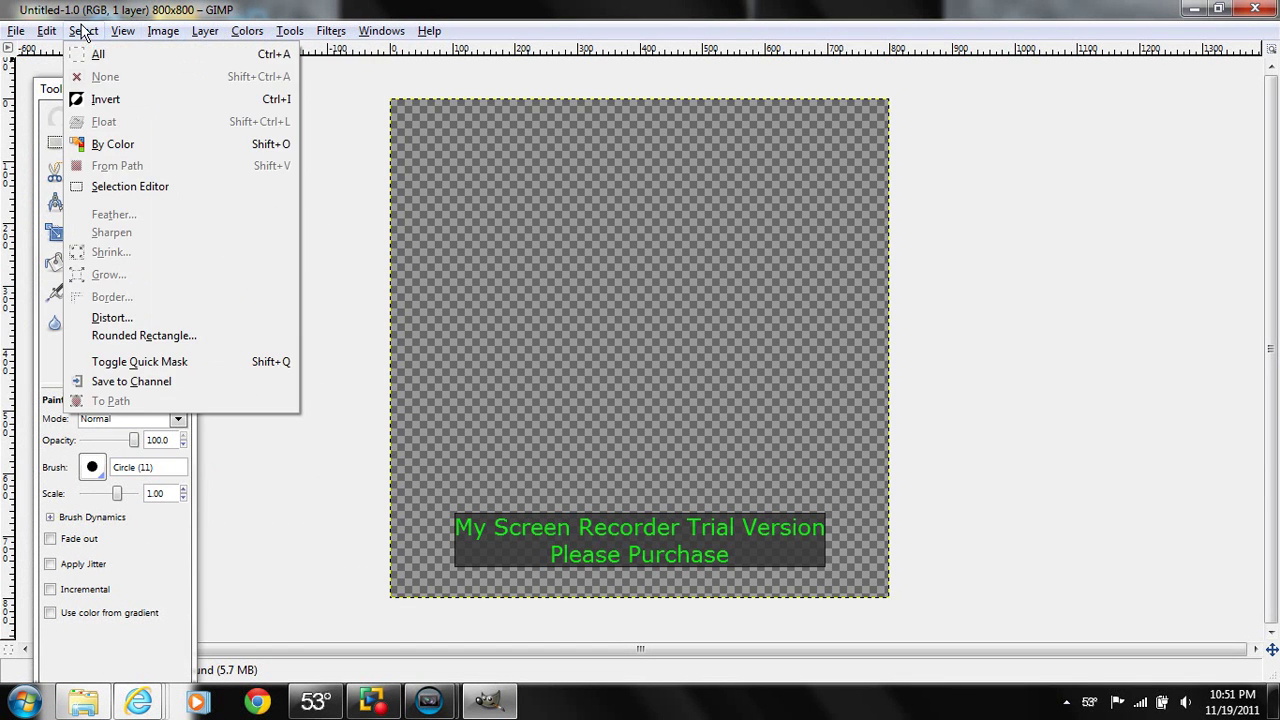
{"action": "left_click", "coordinate": [157, 336]}
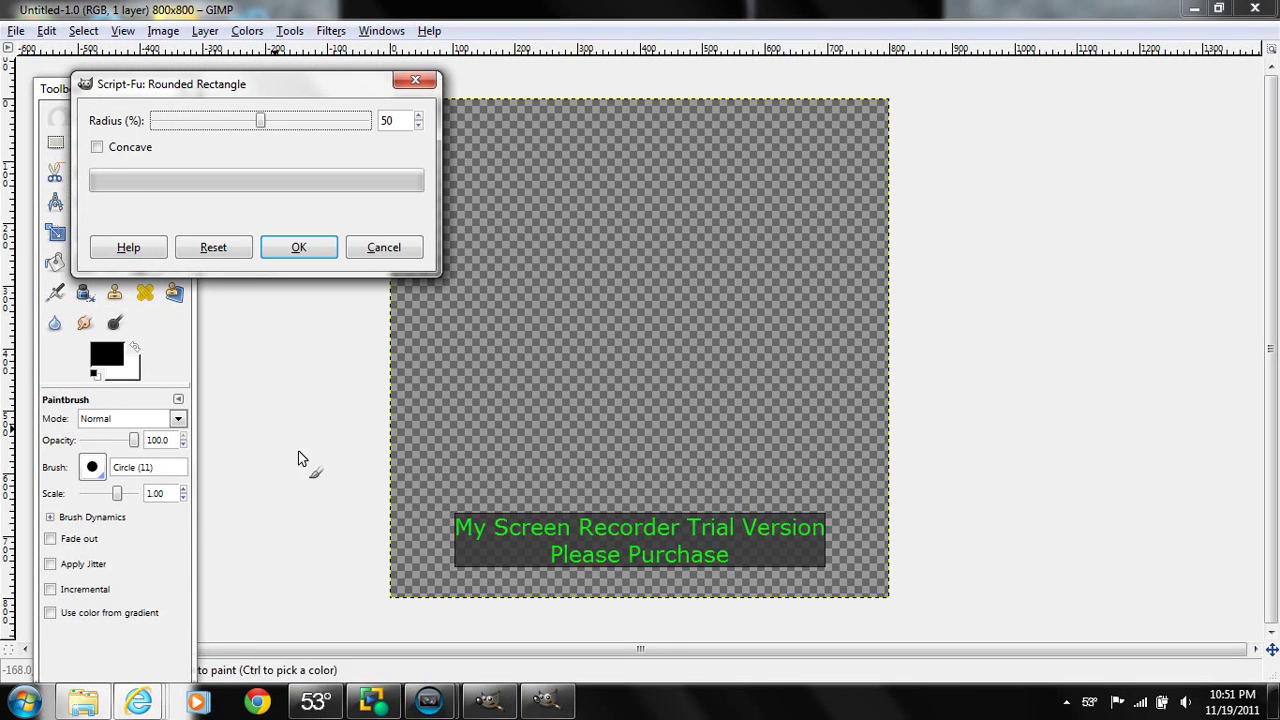
{"action": "left_click", "coordinate": [111, 143]}
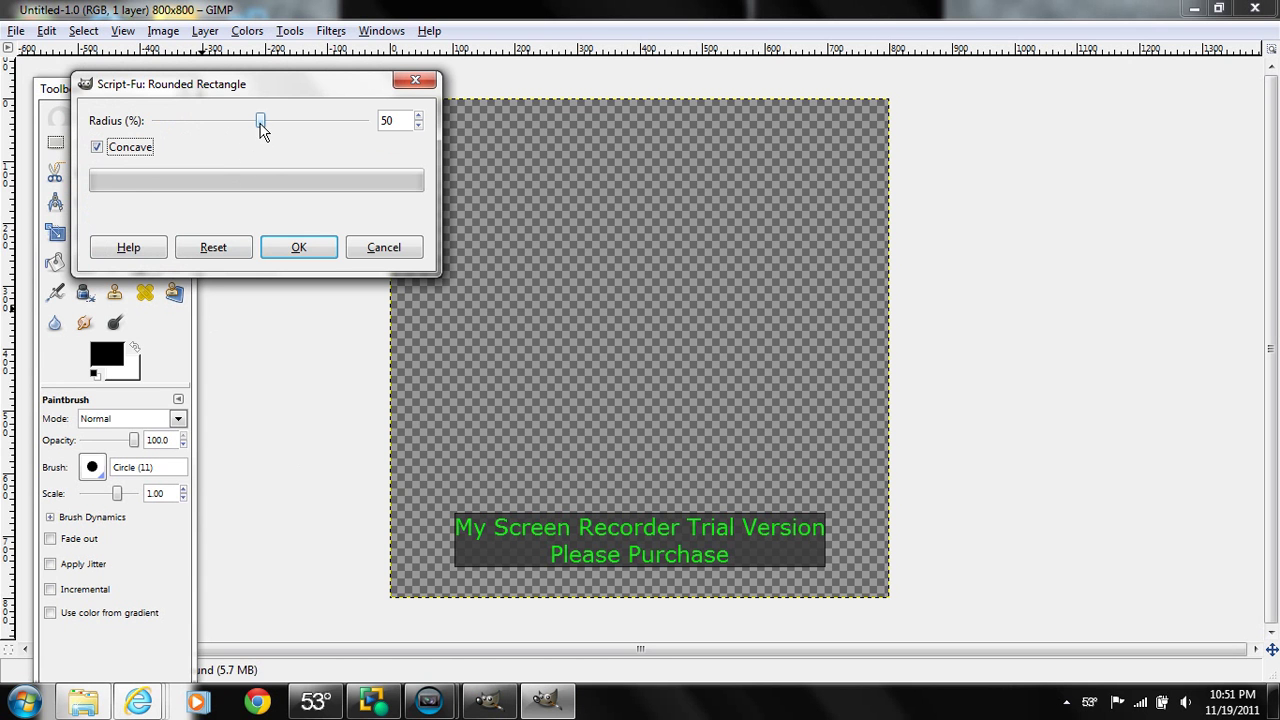
{"action": "left_click", "coordinate": [297, 248]}
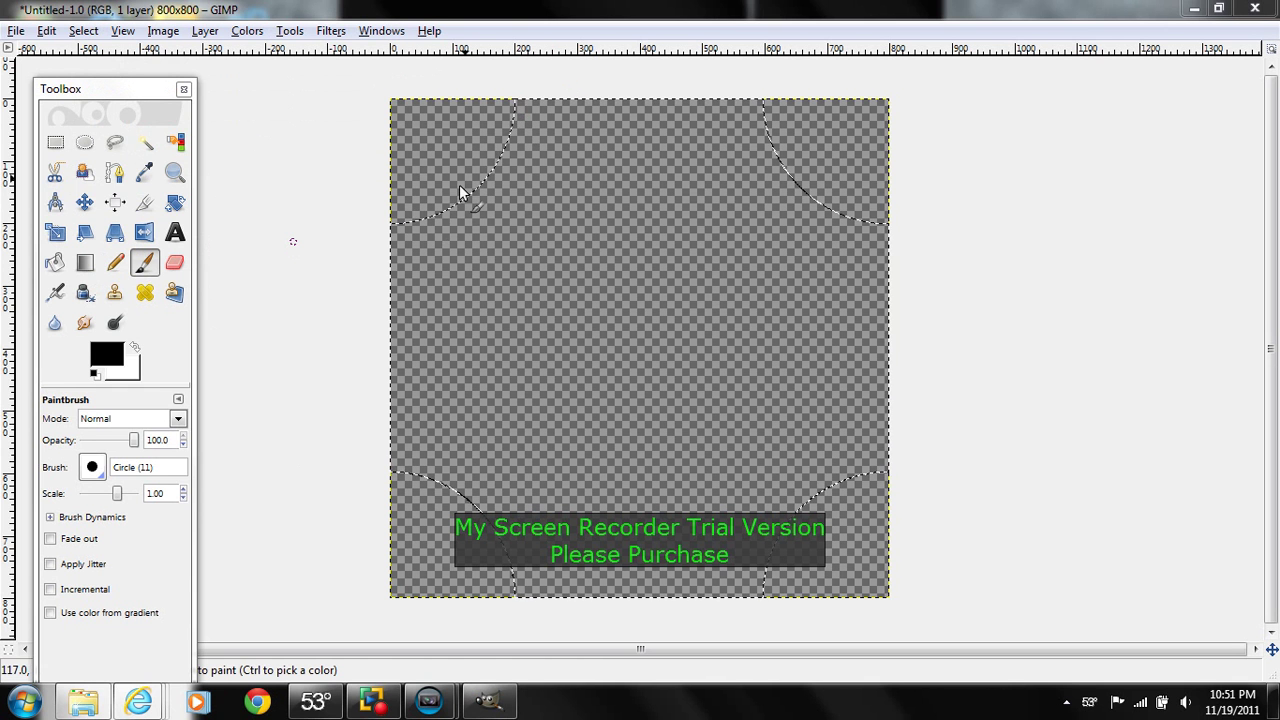
- Paint a trial black stroke along the upper-left arc, then undo it completely
{"action": "mouse_move", "coordinate": [511, 106]}
{"action": "left_mouse_down"}
{"action": "mouse_move", "coordinate": [496, 160]}
{"action": "mouse_move", "coordinate": [451, 203]}
{"action": "mouse_move", "coordinate": [500, 163]}
{"action": "left_mouse_up"}
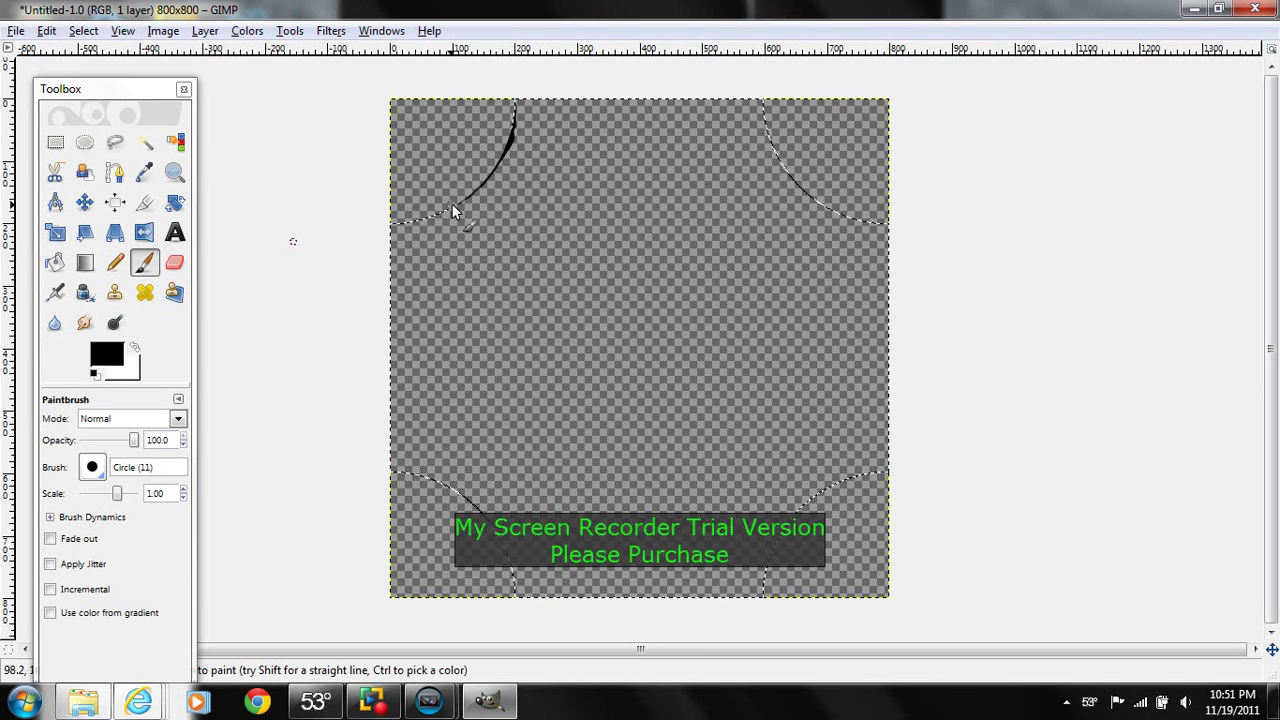
{"action": "left_click_drag", "start_coordinate": [453, 210], "coordinate": [401, 221]}
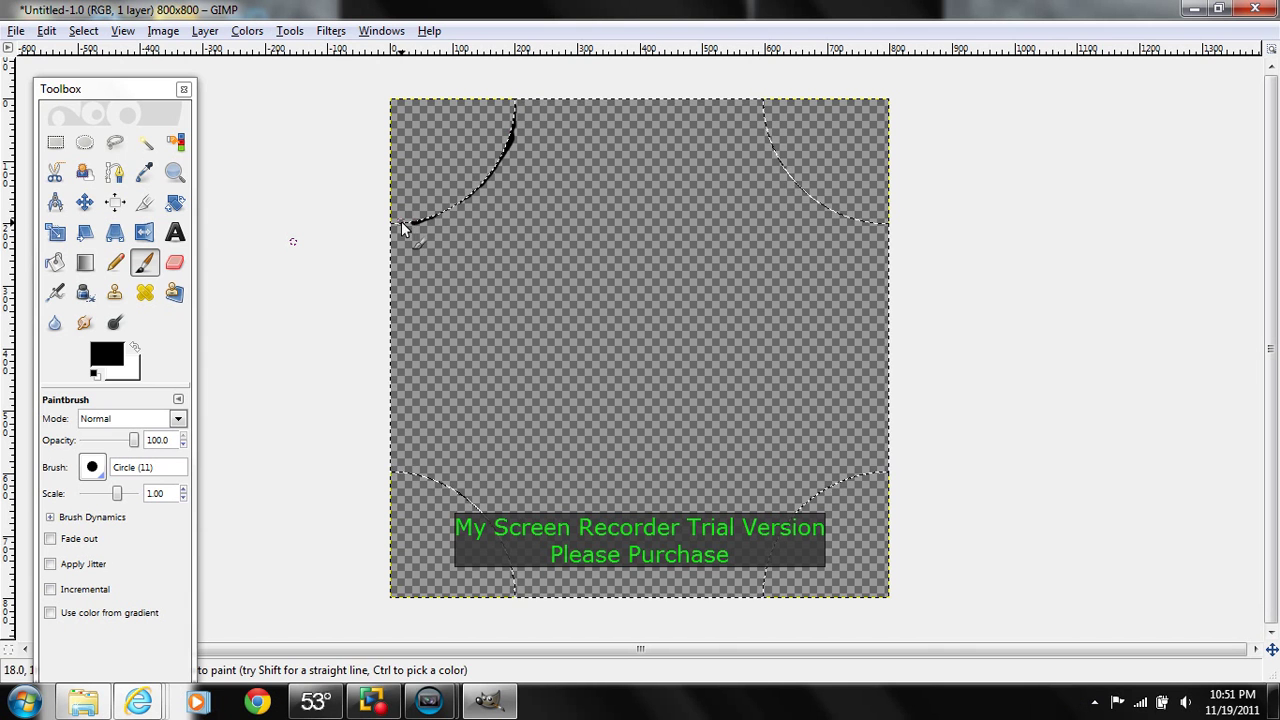
{"action": "left_click", "coordinate": [50, 31]}
{"action": "left_click", "coordinate": [60, 53]}
{"action": "left_click", "coordinate": [47, 31]}
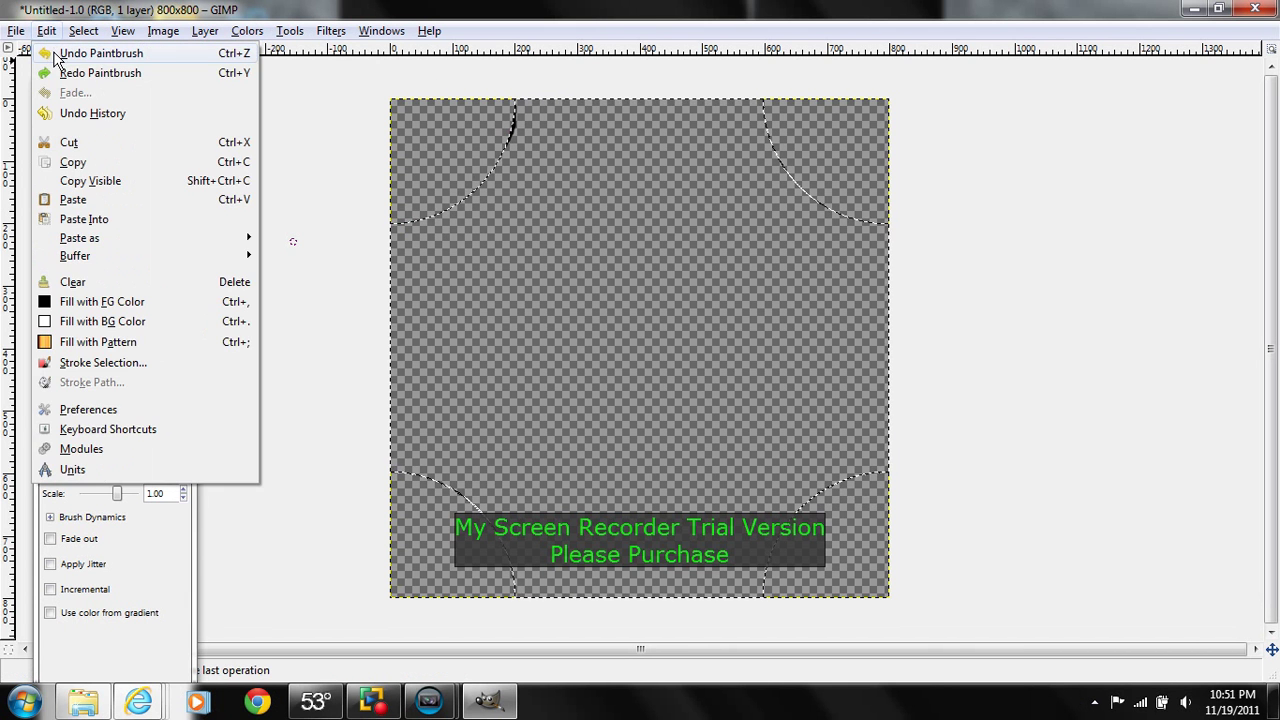
{"action": "left_click", "coordinate": [60, 53]}
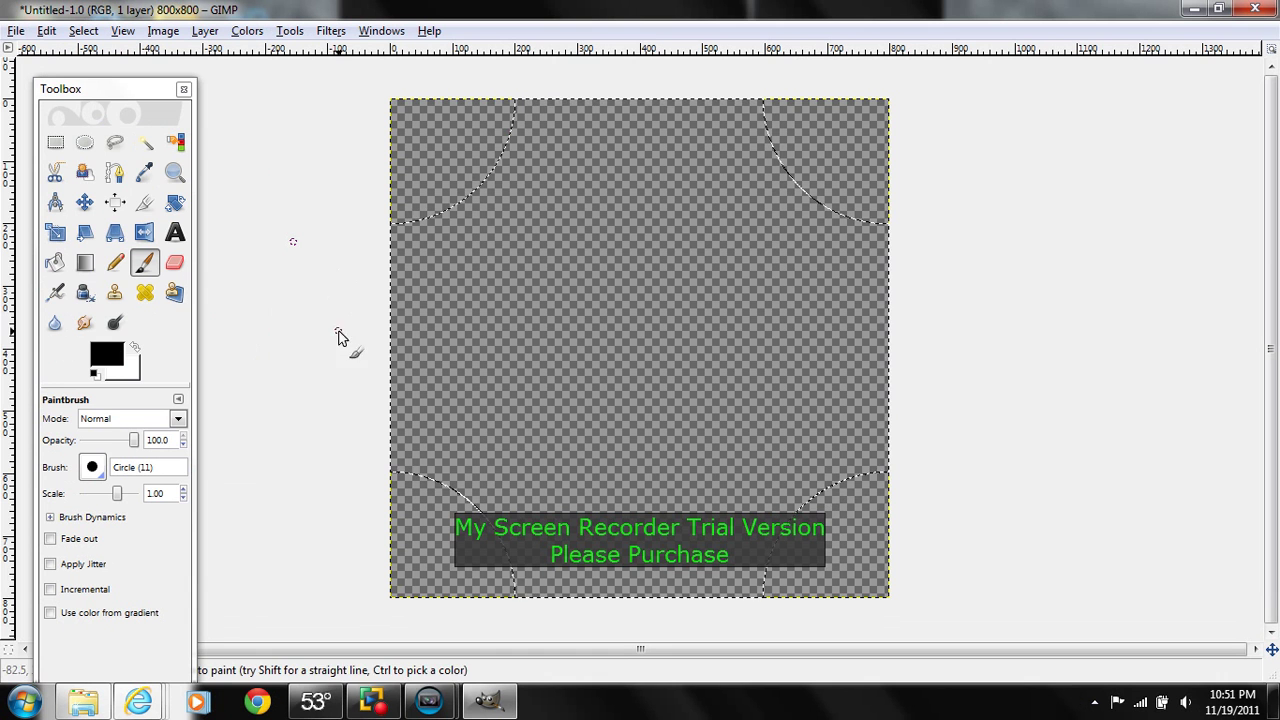
- Set the Blend tool to a Radial shape, keeping Normal mode and the current gradient
{"action": "left_click", "coordinate": [88, 266]}
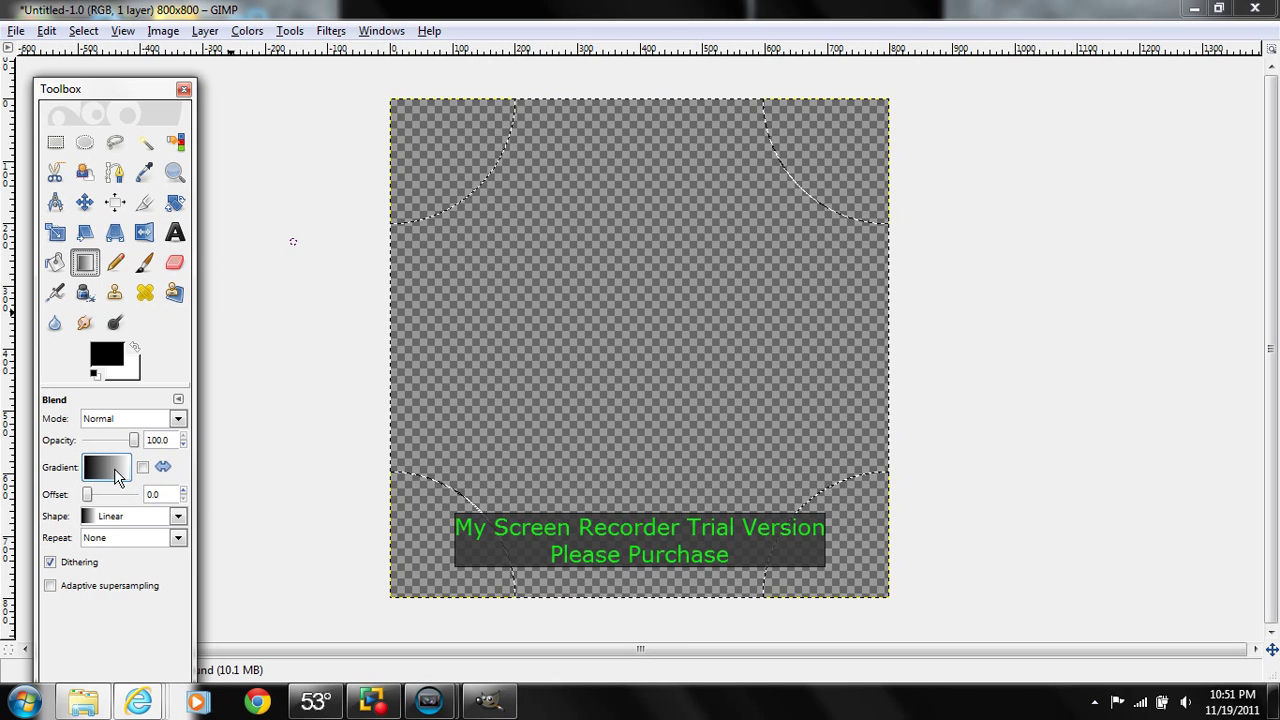
{"action": "left_click", "coordinate": [144, 426]}
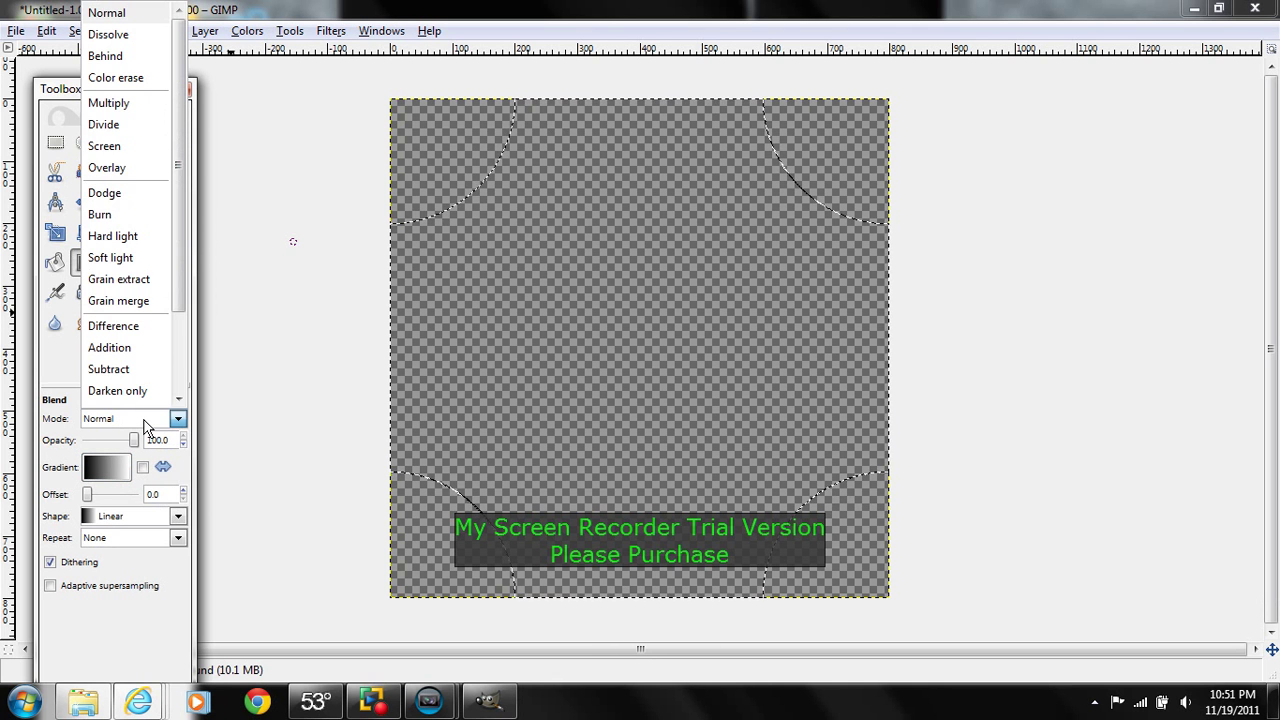
{"action": "left_click", "coordinate": [144, 426]}
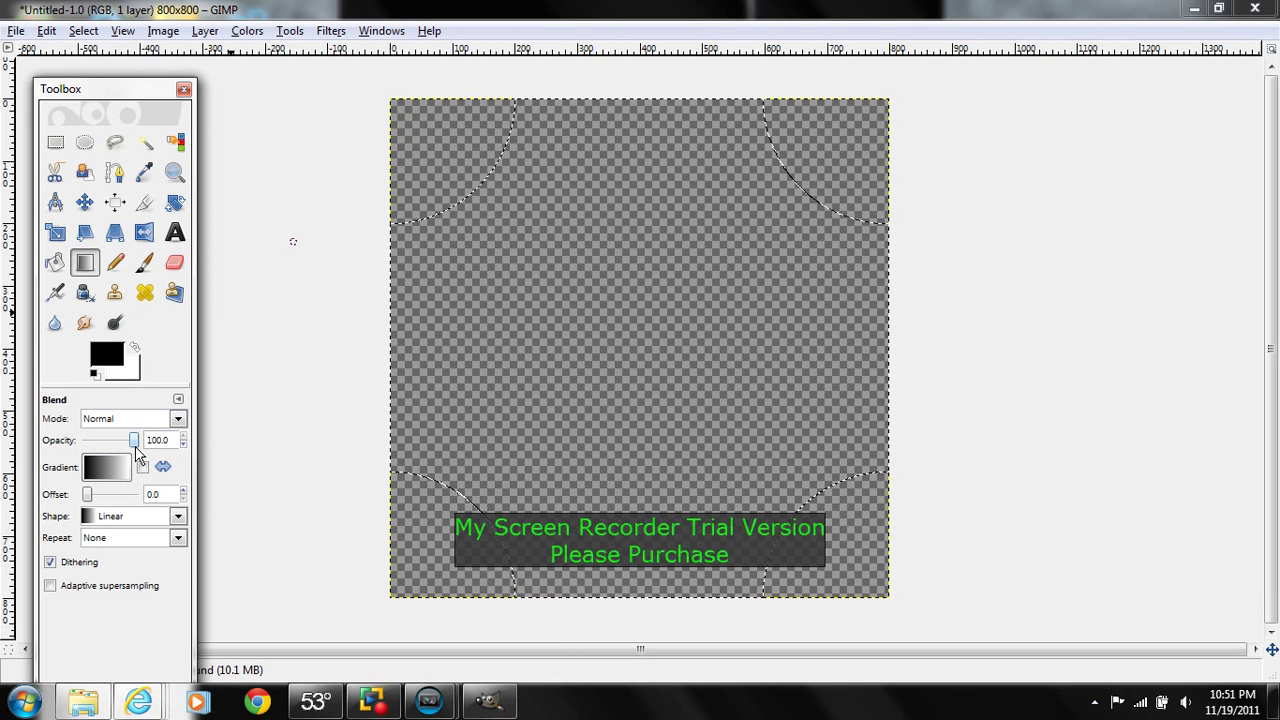
{"action": "left_click", "coordinate": [106, 467]}
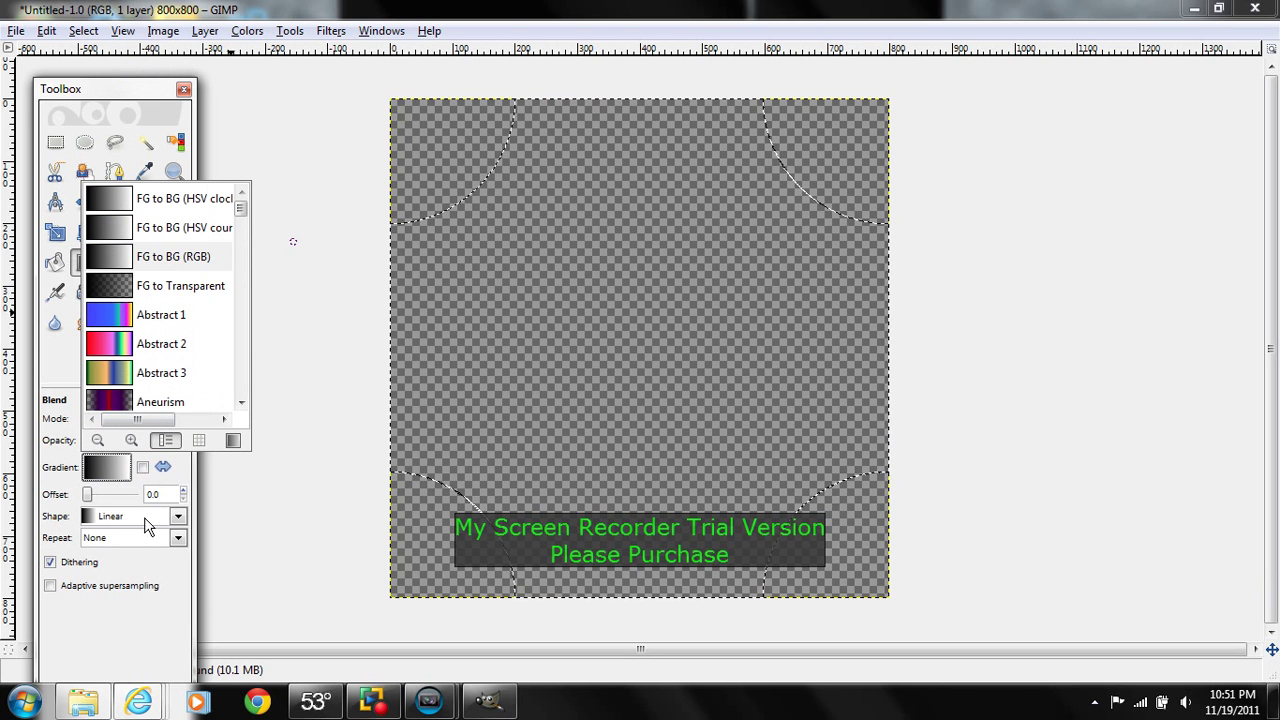
{"action": "left_click", "coordinate": [140, 572]}
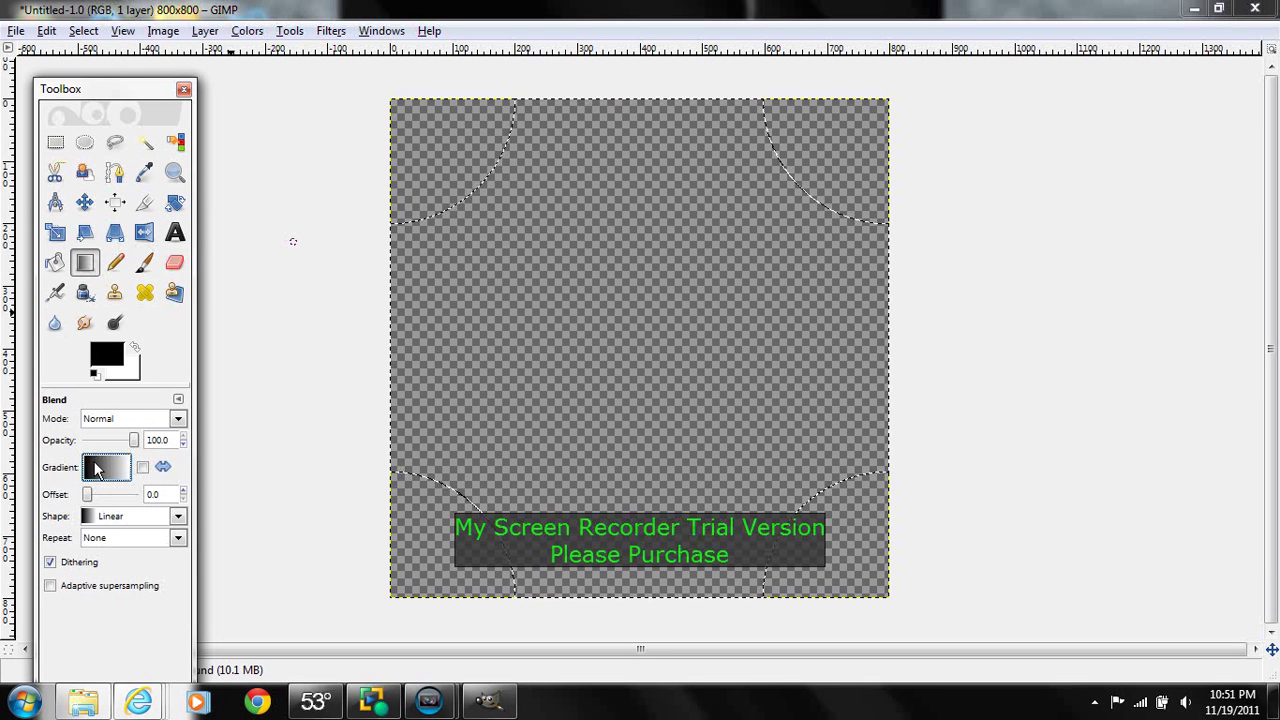
{"action": "left_click", "coordinate": [131, 516]}
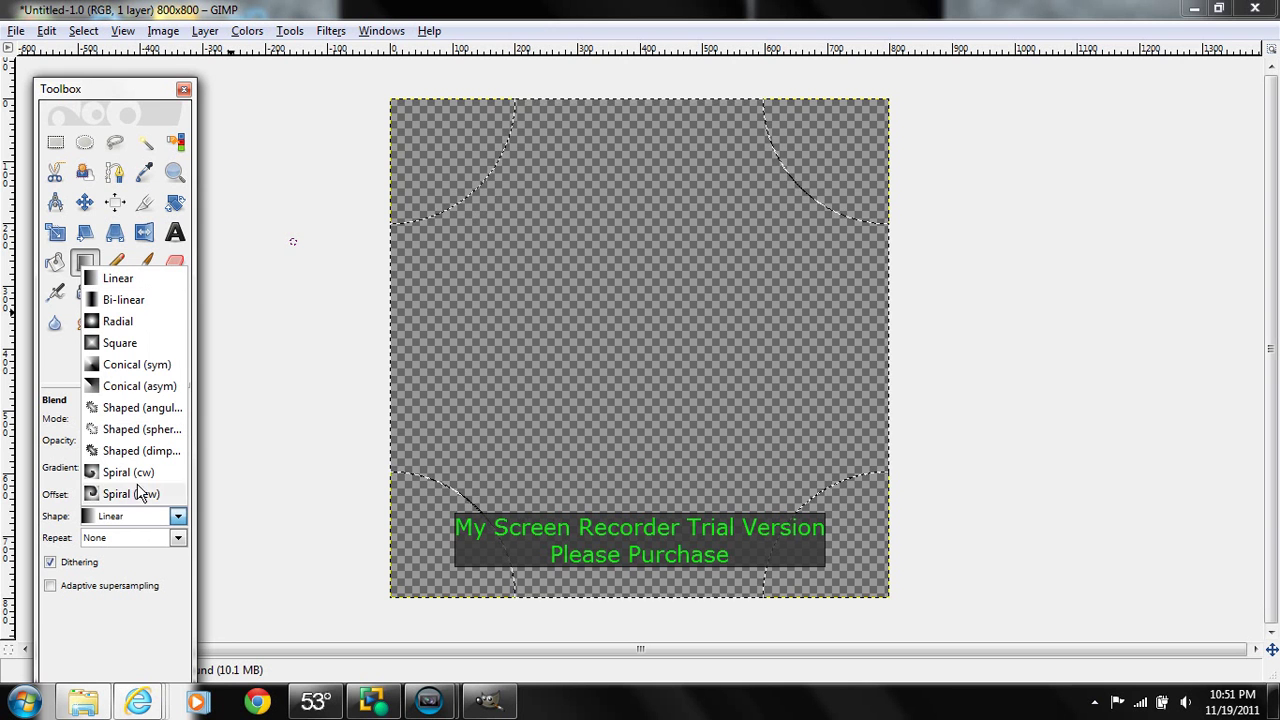
{"action": "left_click", "coordinate": [127, 321]}
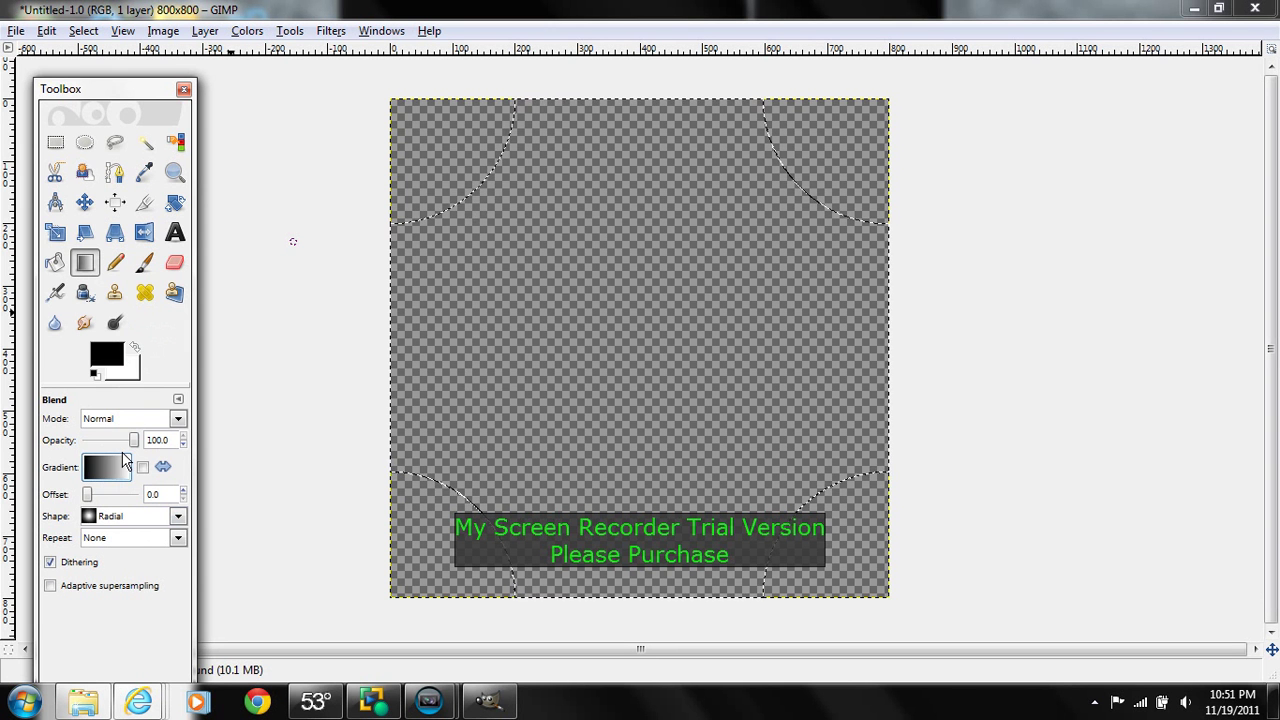
- Set the foreground colour to green 00e700 and the background to near-black 110202
{"action": "left_click", "coordinate": [107, 359]}
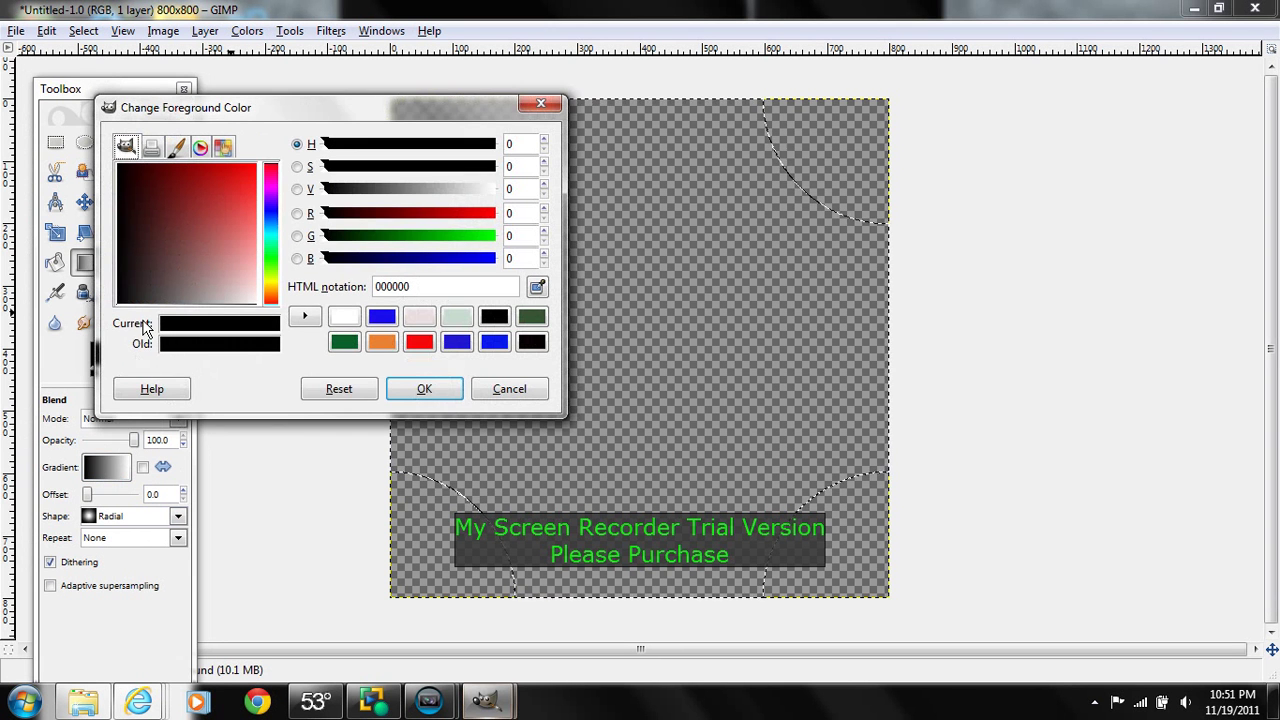
{"action": "left_click", "coordinate": [480, 237]}
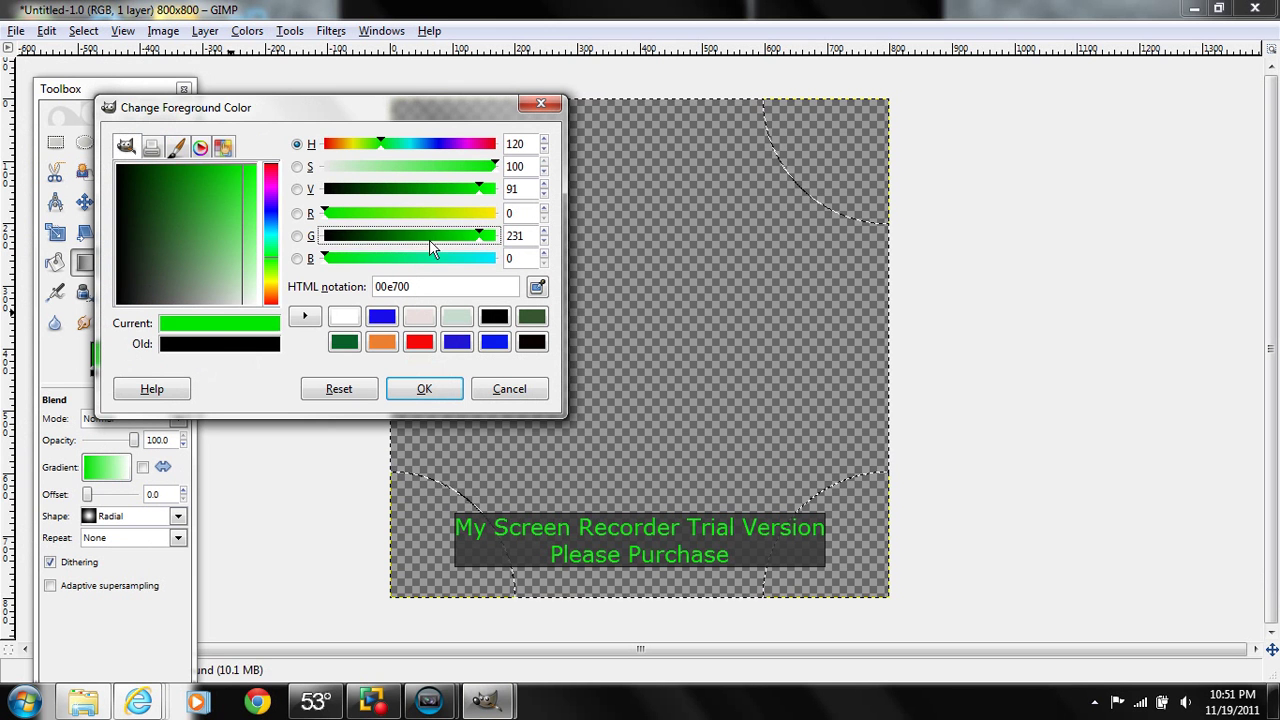
{"action": "left_click", "coordinate": [243, 175]}
{"action": "left_click", "coordinate": [426, 390]}
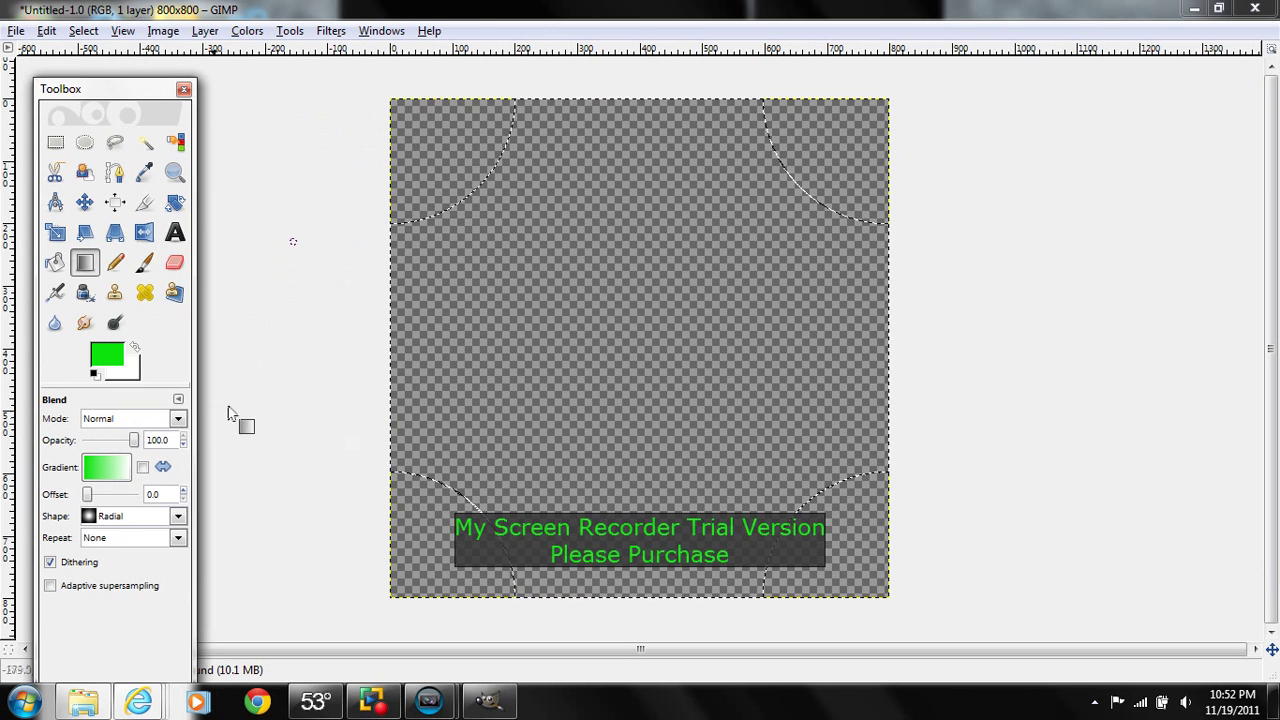
{"action": "left_click", "coordinate": [132, 372]}
{"action": "left_click", "coordinate": [28, 90]}
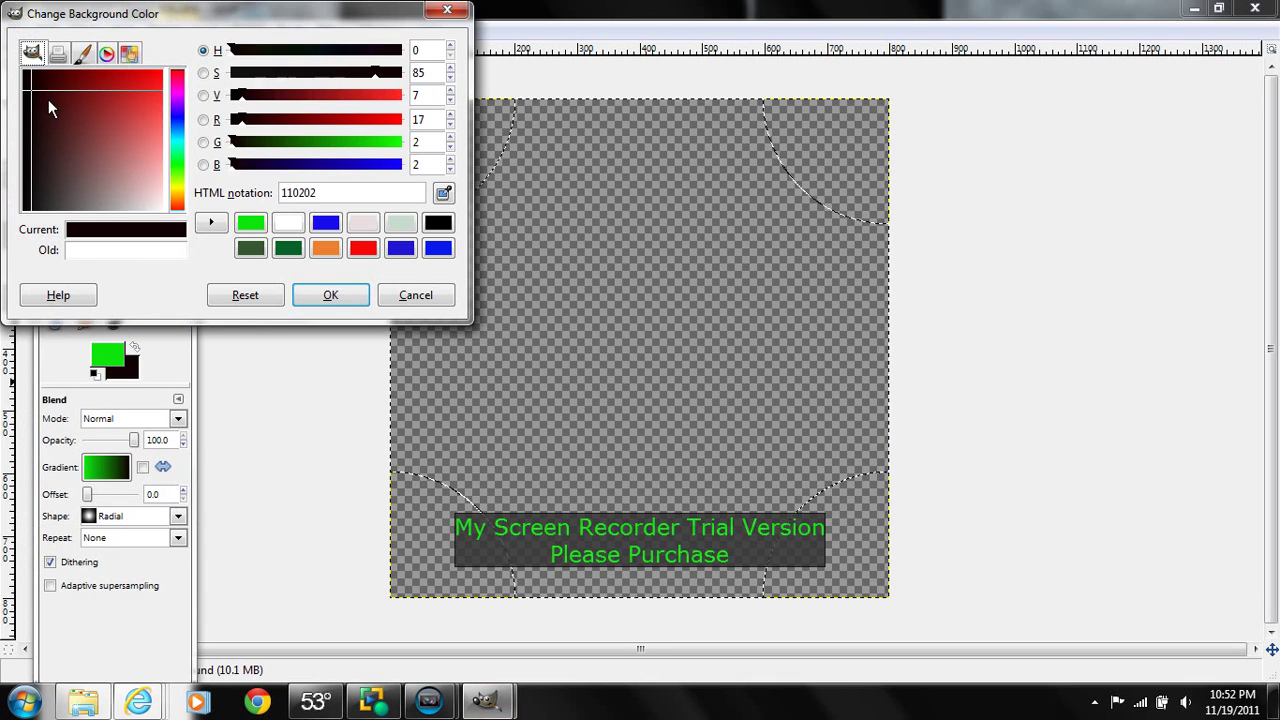
{"action": "left_click", "coordinate": [350, 296]}
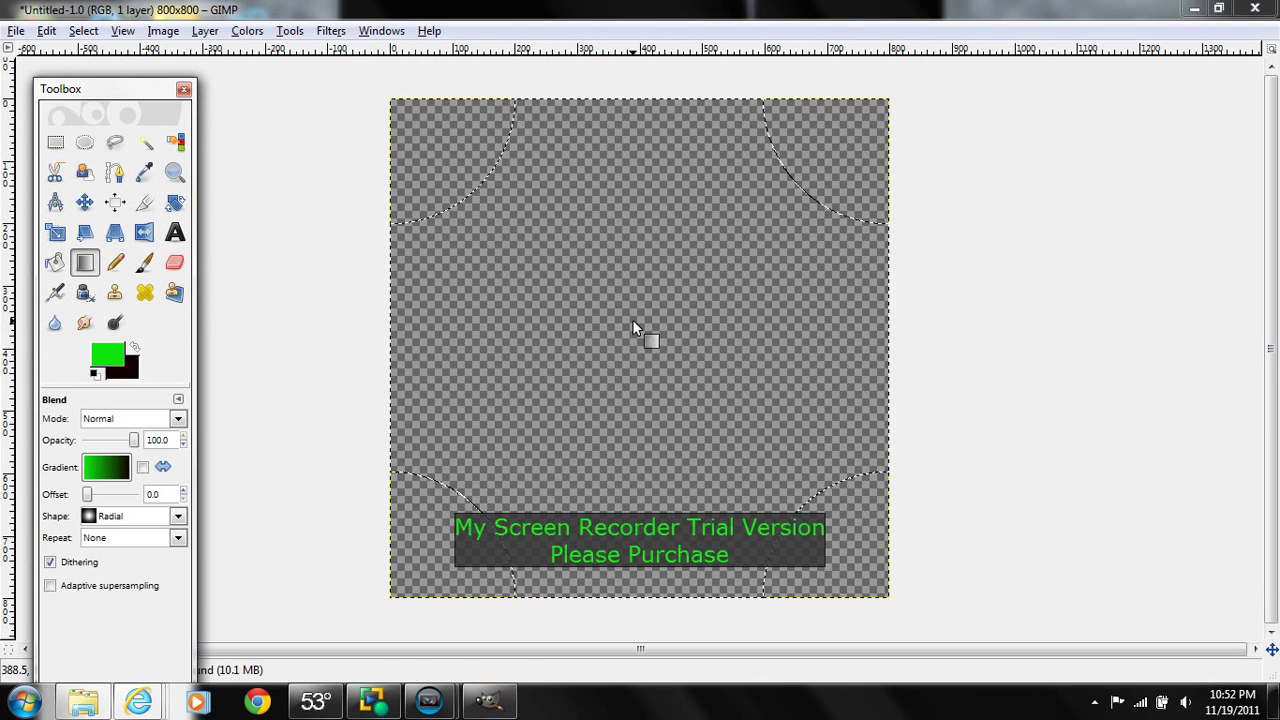
- Drag a radial gradient from the canvas centre toward the lower right
{"action": "left_click_drag", "start_coordinate": [632, 319], "coordinate": [885, 600]}
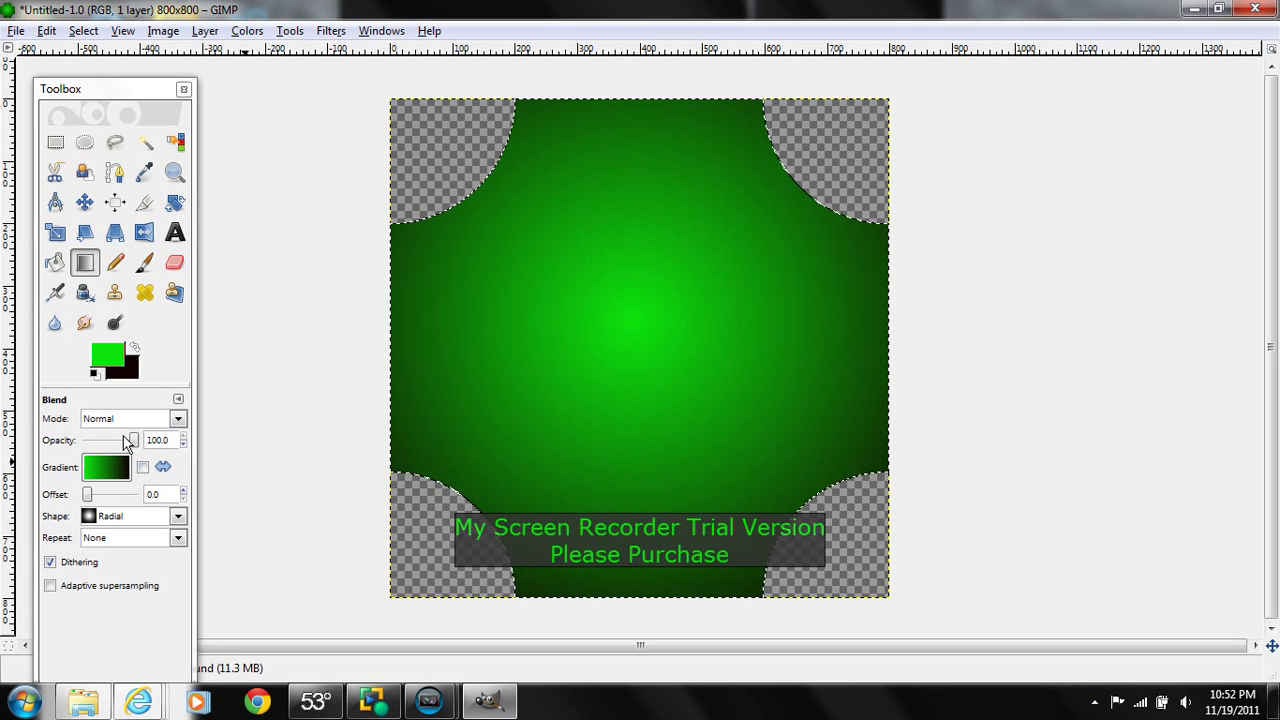
{"action": "left_click_drag", "start_coordinate": [134, 440], "coordinate": [177, 446]}
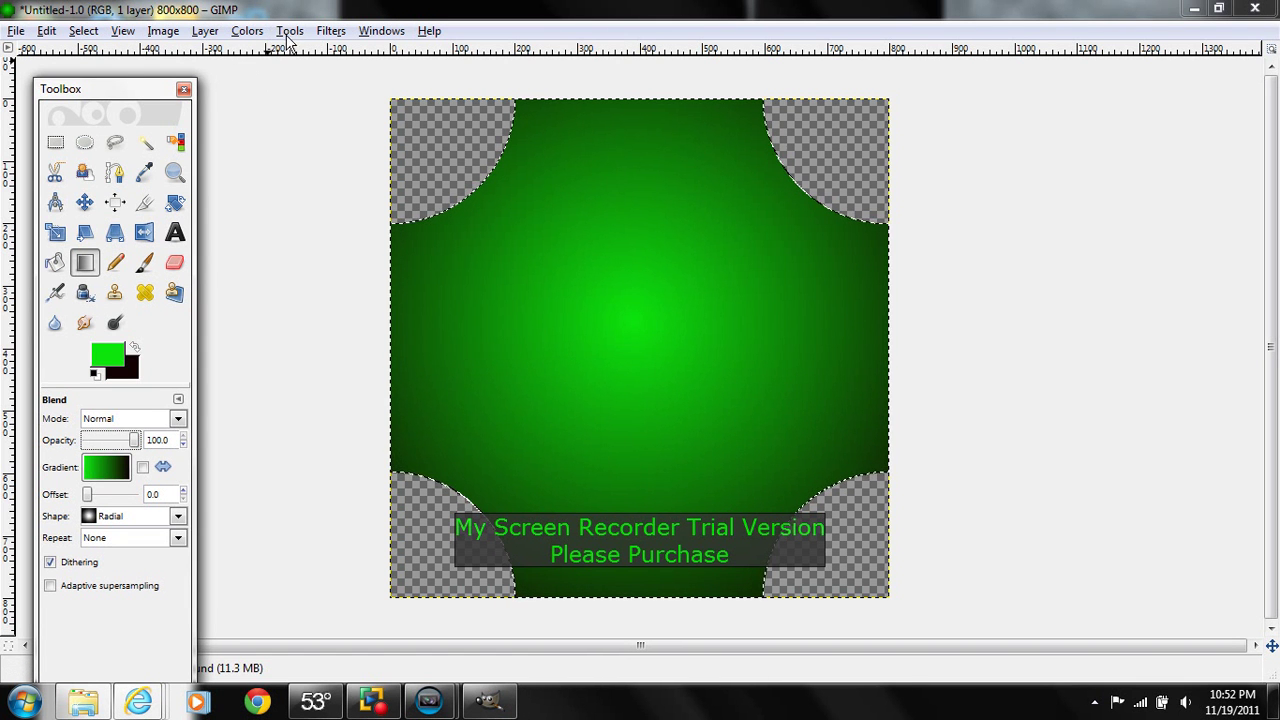
- Render a Lens Flare centred at X 172, Y 204 in the upper left
{"action": "key", "text": "m"}
{"action": "left_click", "coordinate": [333, 31]}
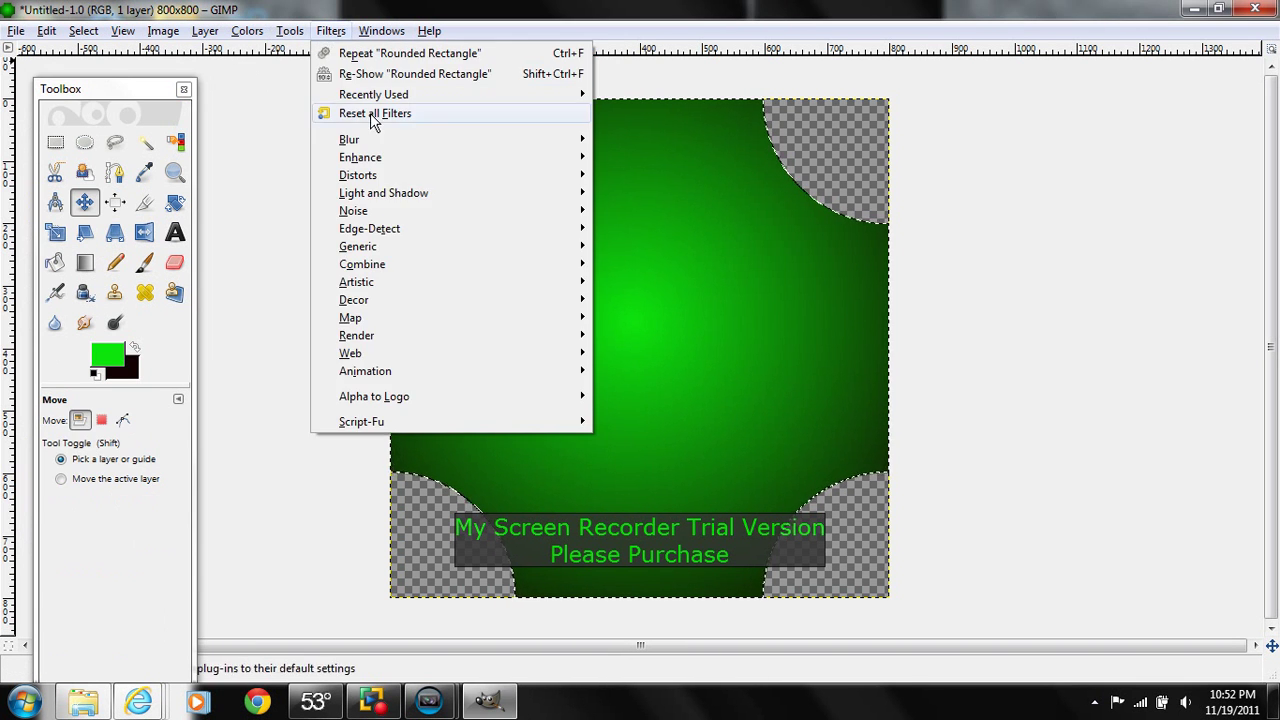
{"action": "mouse_move", "coordinate": [378, 197]}
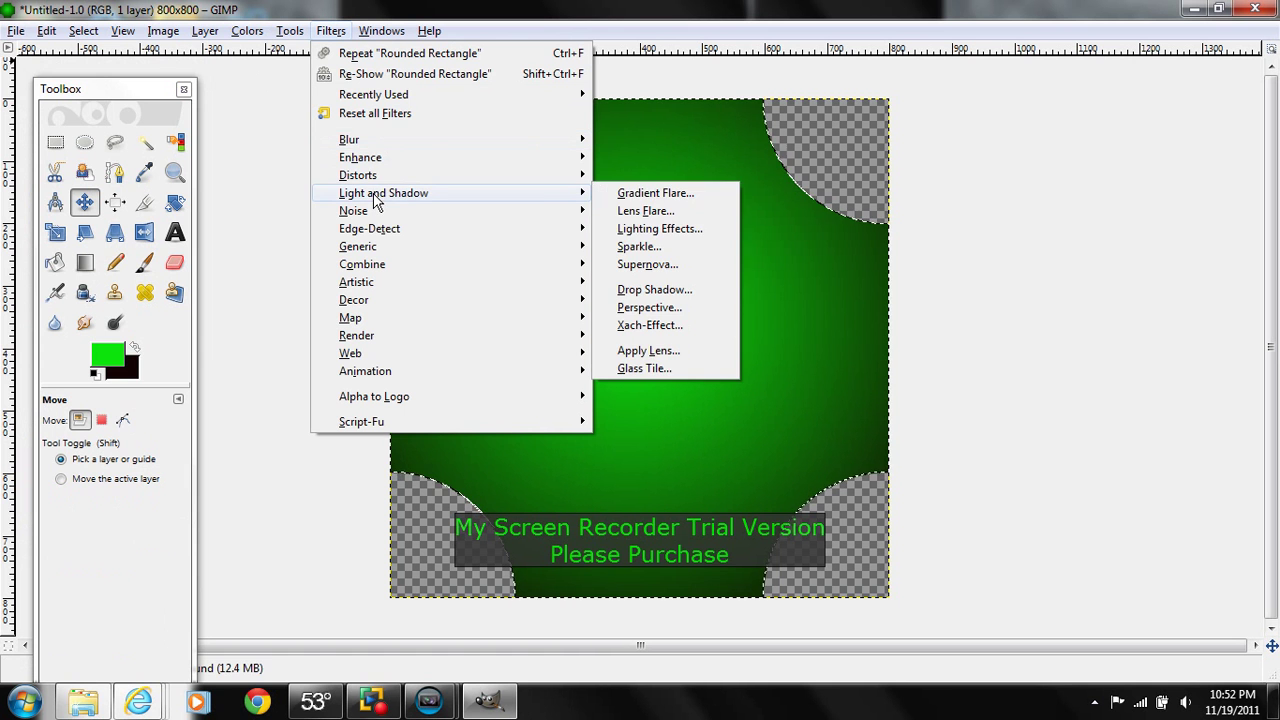
{"action": "left_click", "coordinate": [641, 213]}
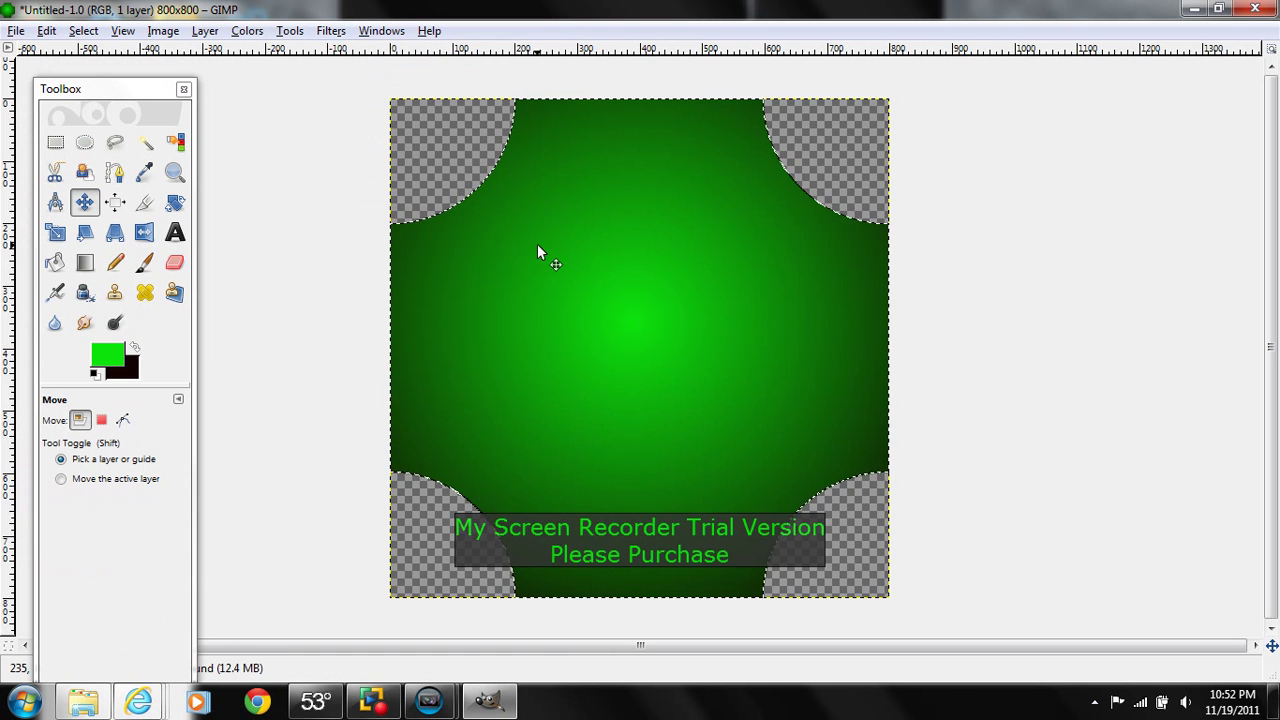
{"action": "left_click", "coordinate": [181, 212]}
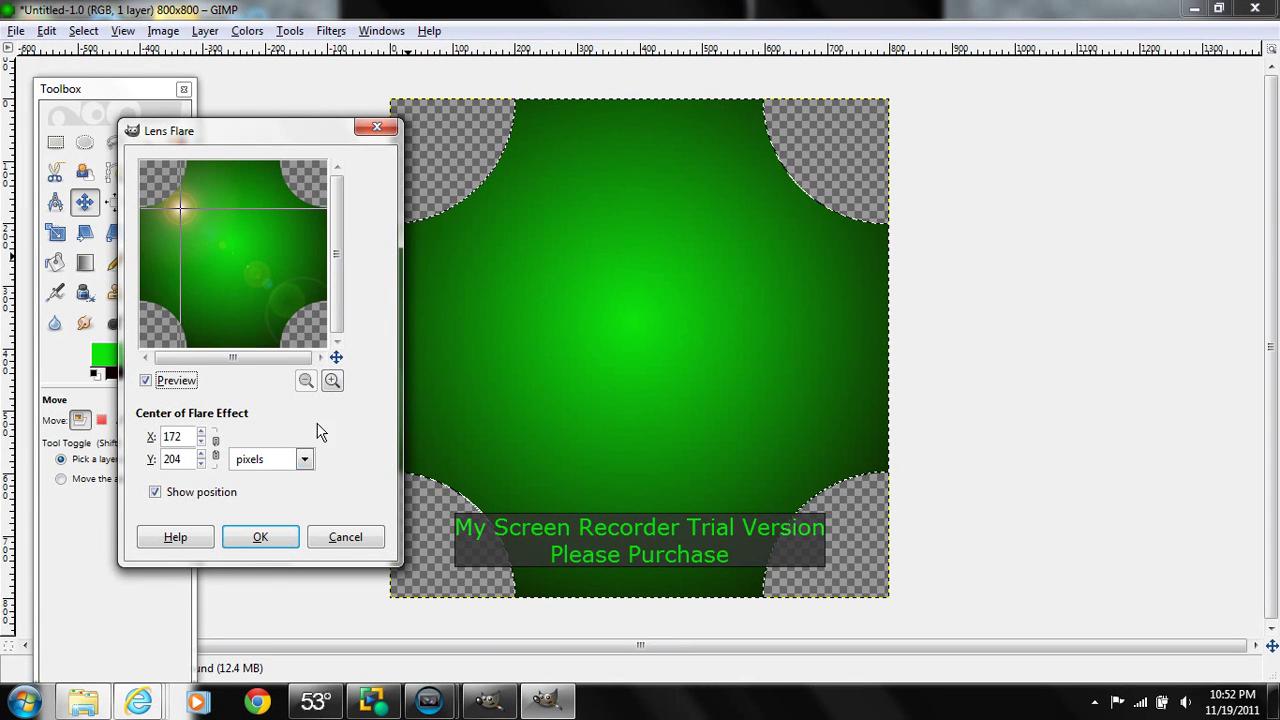
{"action": "left_click", "coordinate": [264, 537]}
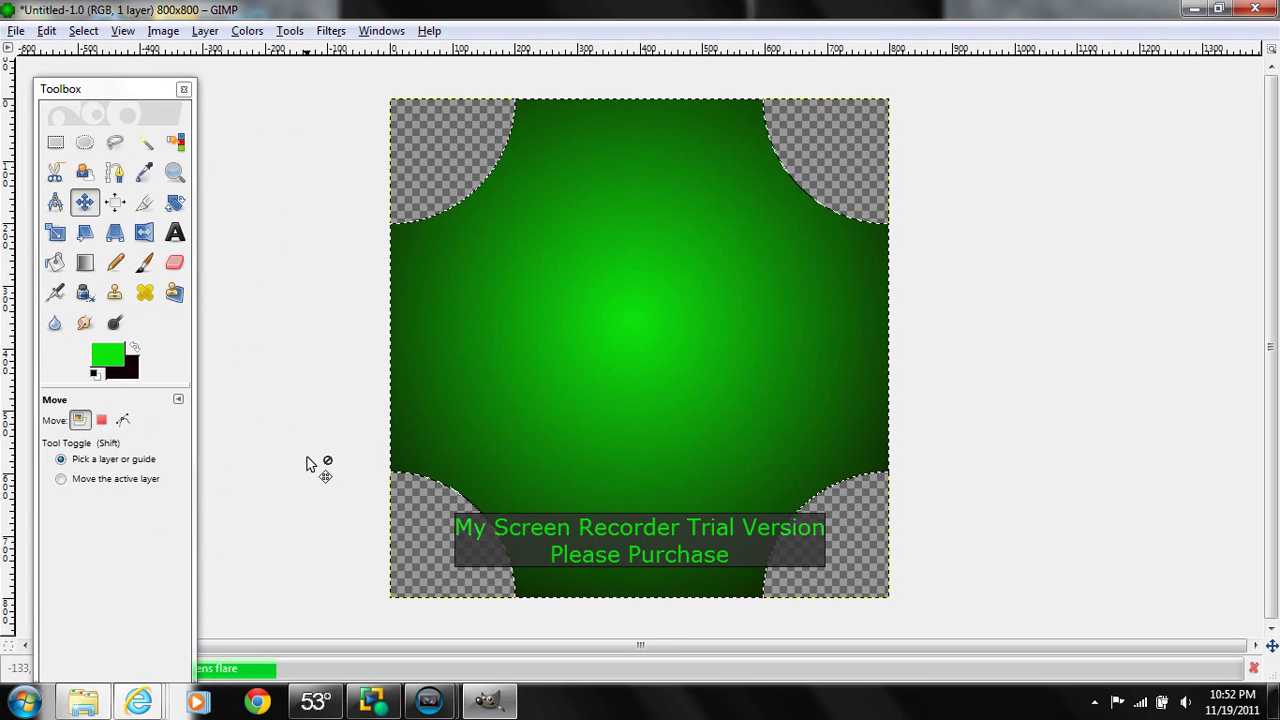
{"action": "left_click", "coordinate": [330, 30]}
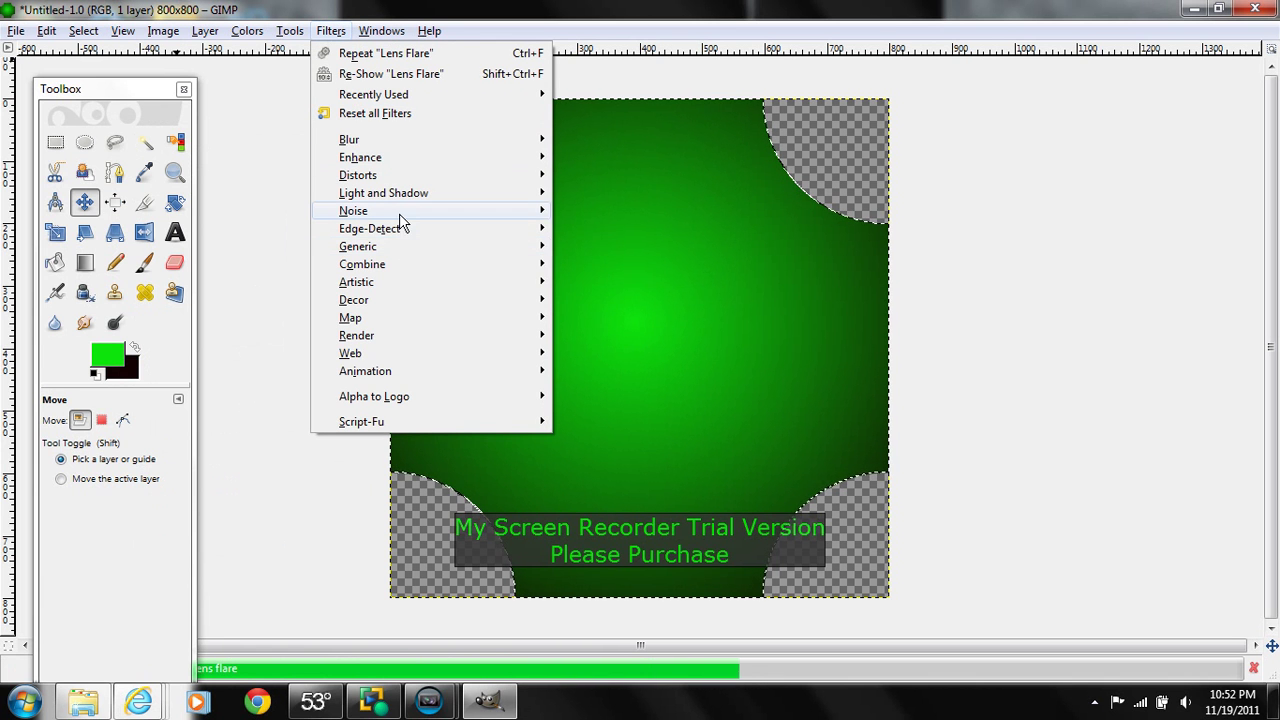
- In Lighting Effects, place the light near the image centre with distance about 1.000
{"action": "mouse_move", "coordinate": [416, 193]}
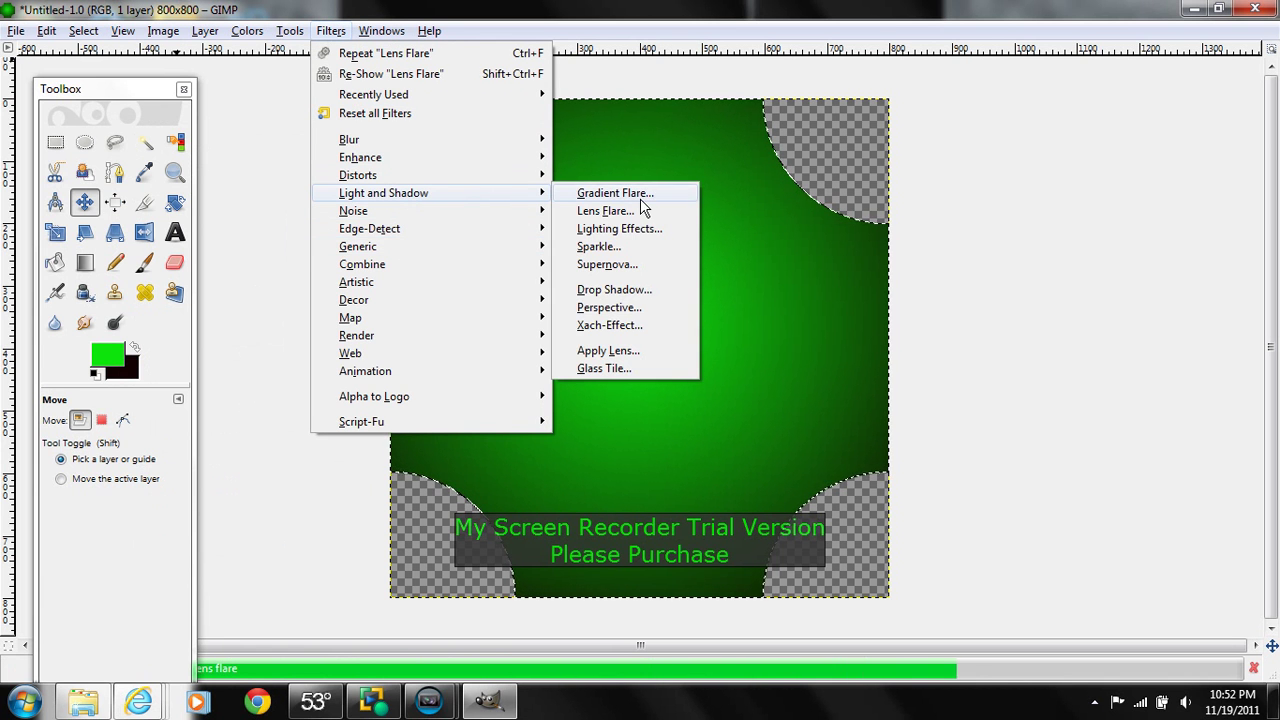
{"action": "left_click", "coordinate": [639, 229]}
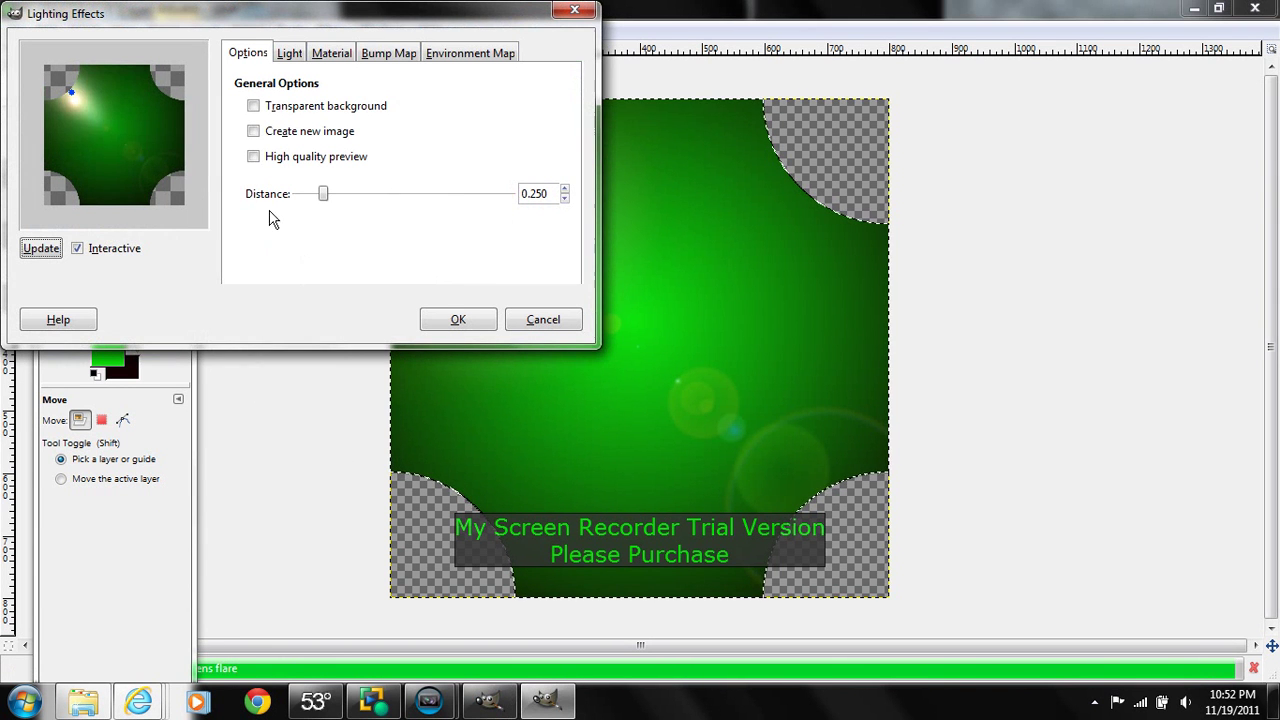
{"action": "left_click_drag", "start_coordinate": [72, 93], "coordinate": [111, 135]}
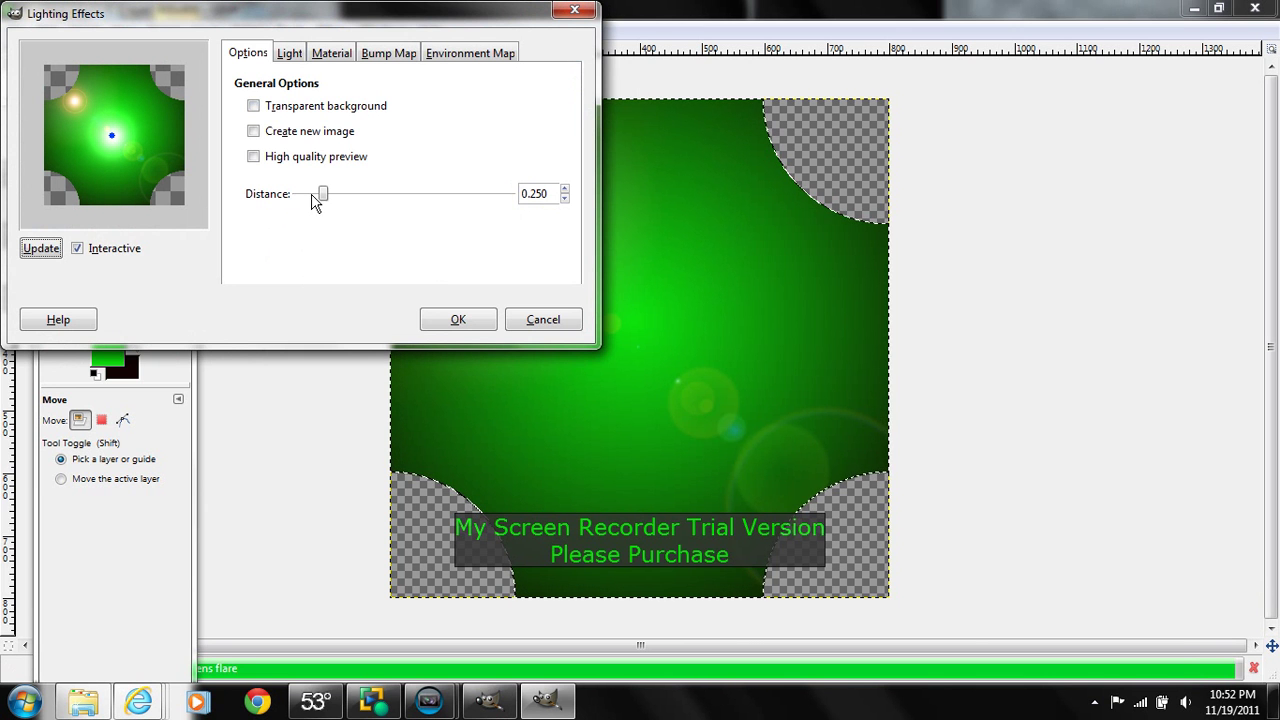
{"action": "left_click_drag", "start_coordinate": [322, 196], "coordinate": [492, 200]}
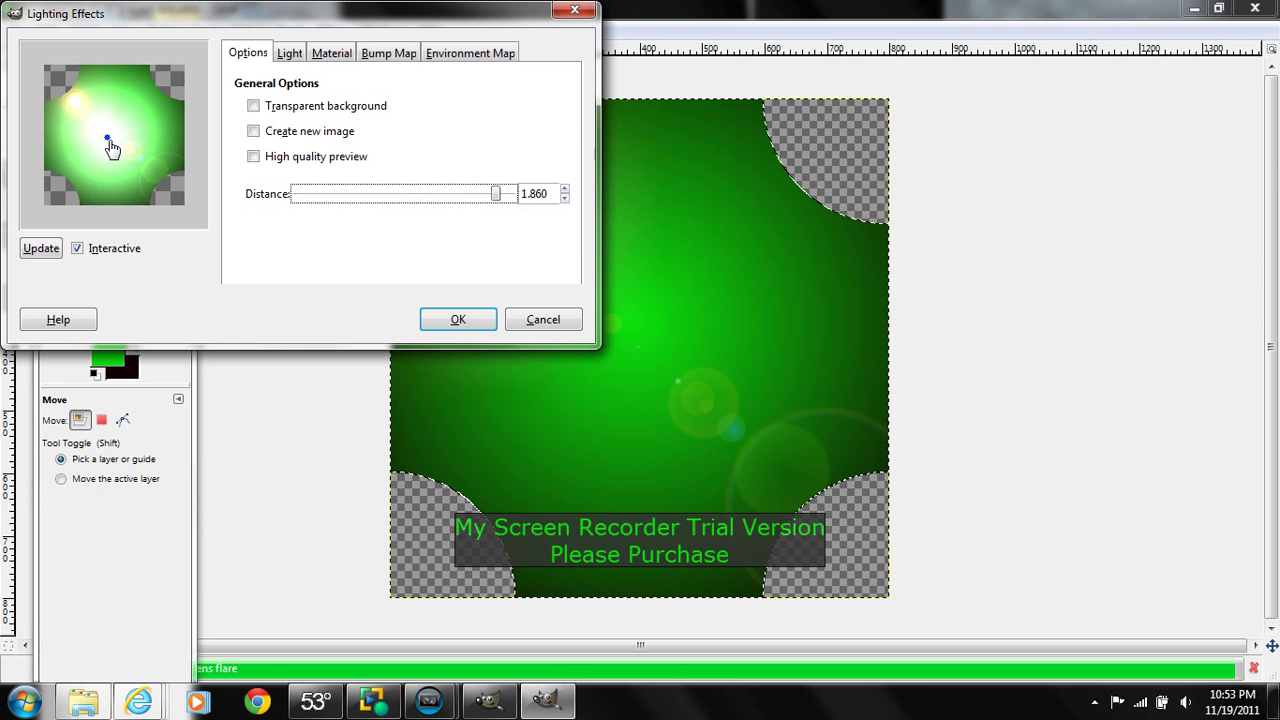
{"action": "left_click_drag", "start_coordinate": [107, 138], "coordinate": [116, 141]}
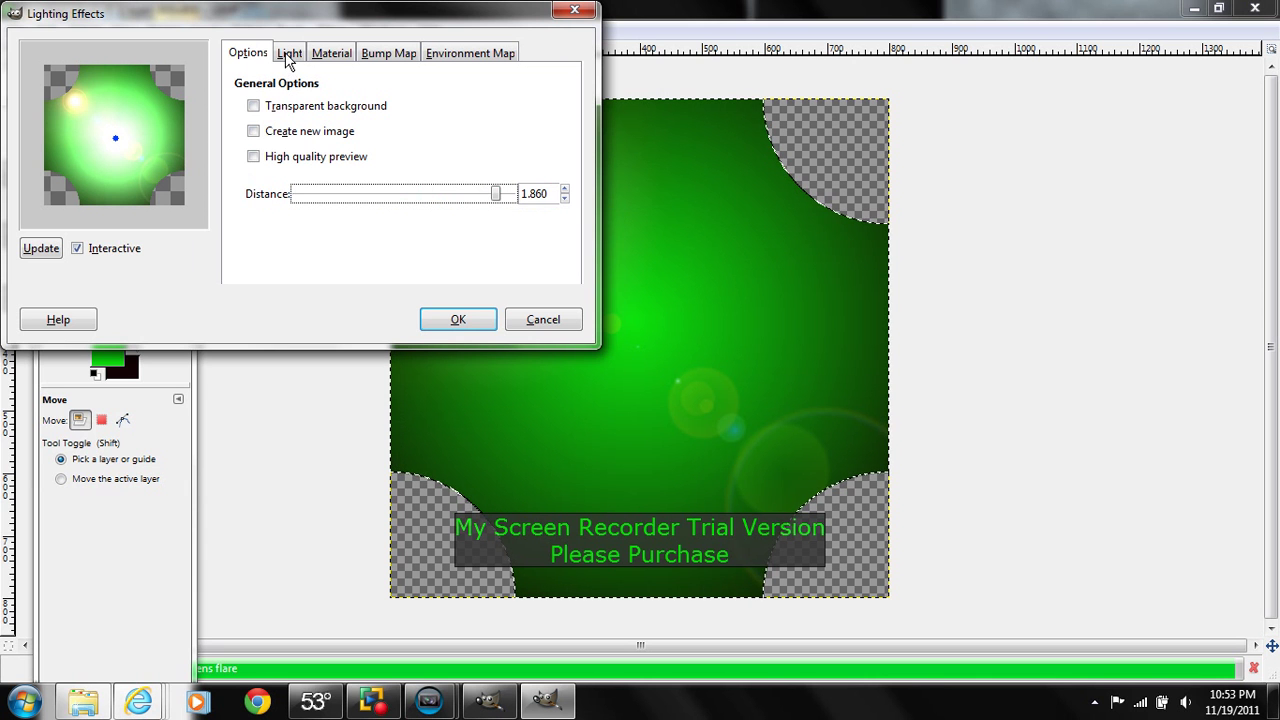
- Leave the general options unchanged, review the Light, Material, Bump and Environment tabs, and apply
{"action": "left_click", "coordinate": [260, 159]}
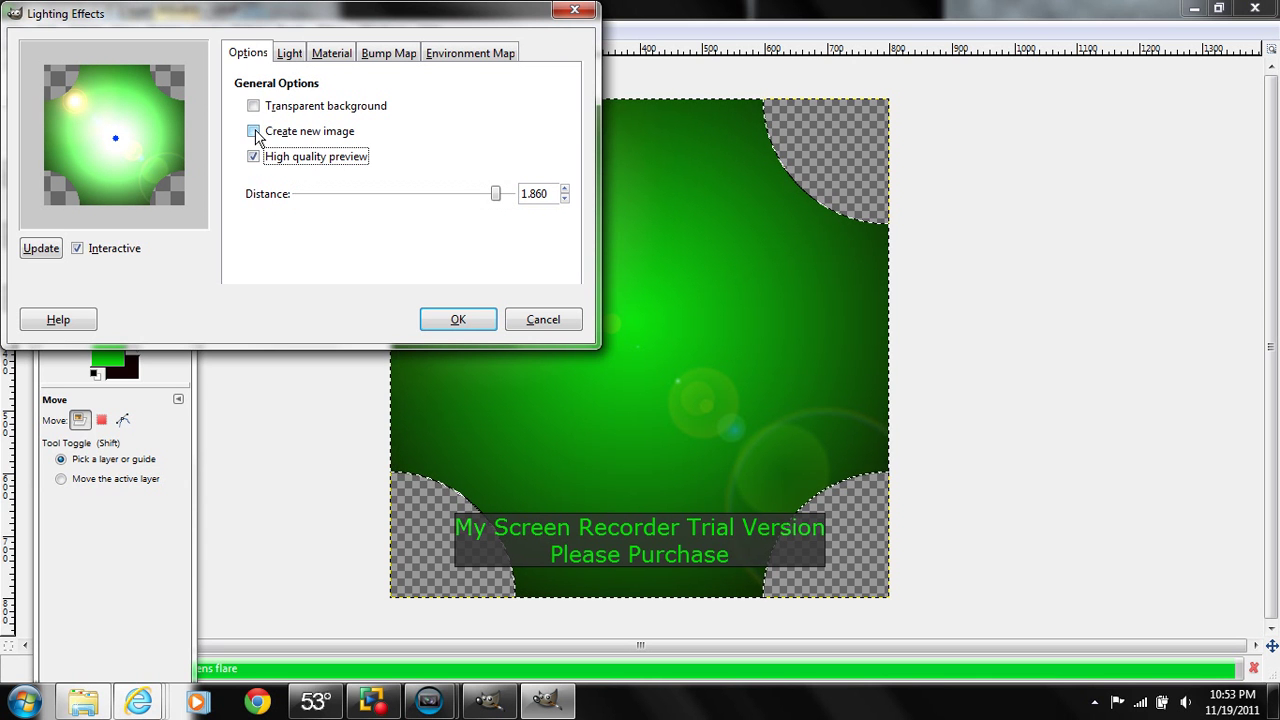
{"action": "left_click", "coordinate": [255, 133]}
{"action": "left_click", "coordinate": [255, 157]}
{"action": "left_click", "coordinate": [255, 133]}
{"action": "left_click", "coordinate": [252, 112]}
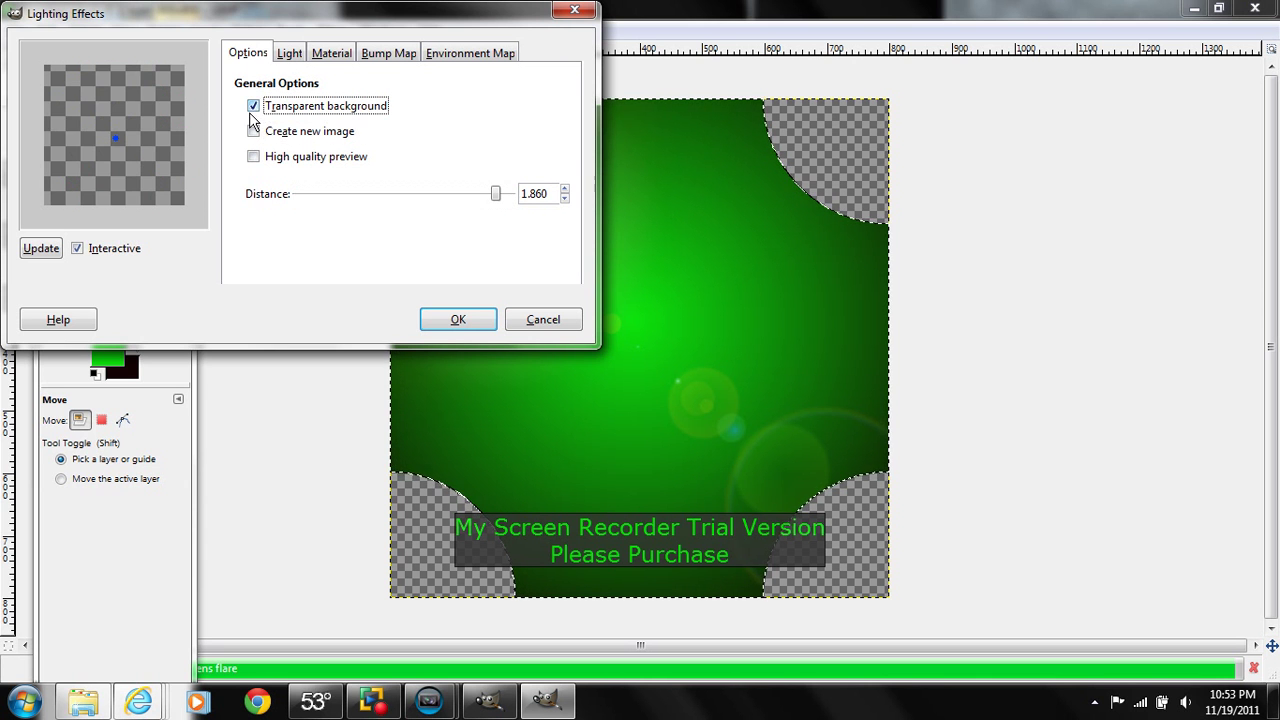
{"action": "left_click", "coordinate": [253, 108]}
{"action": "left_click", "coordinate": [289, 54]}
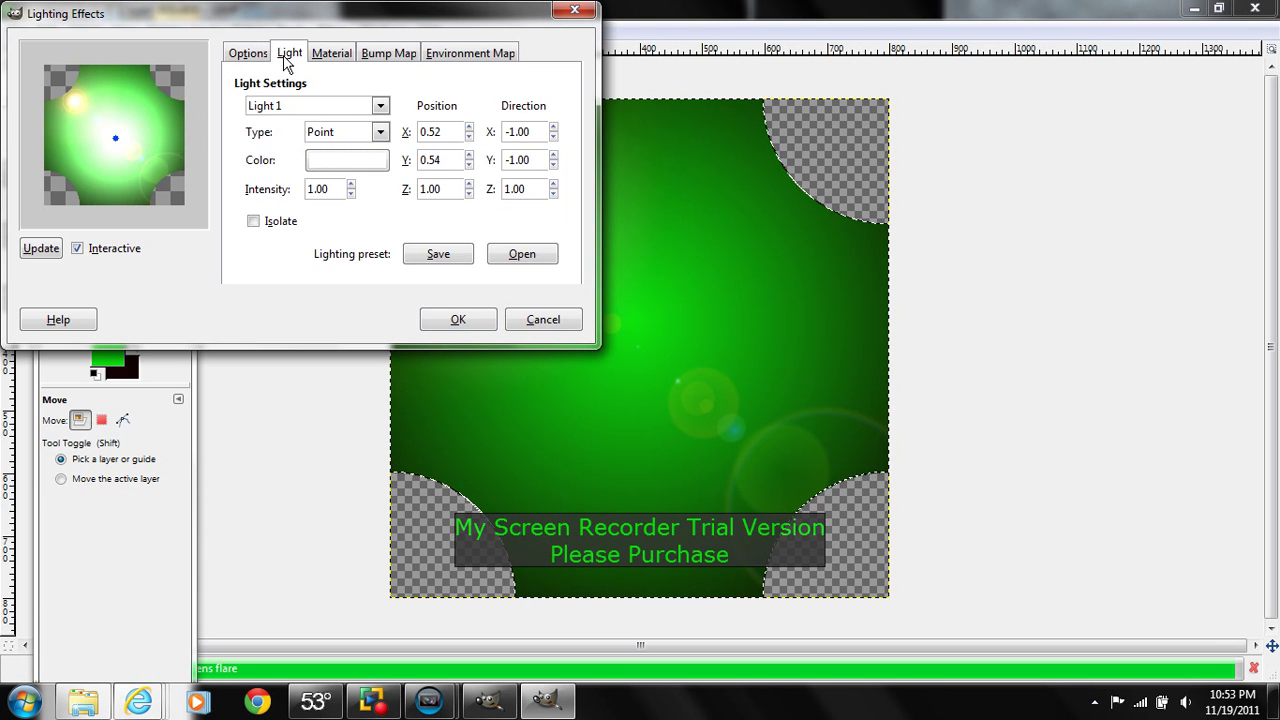
{"action": "left_click", "coordinate": [328, 56]}
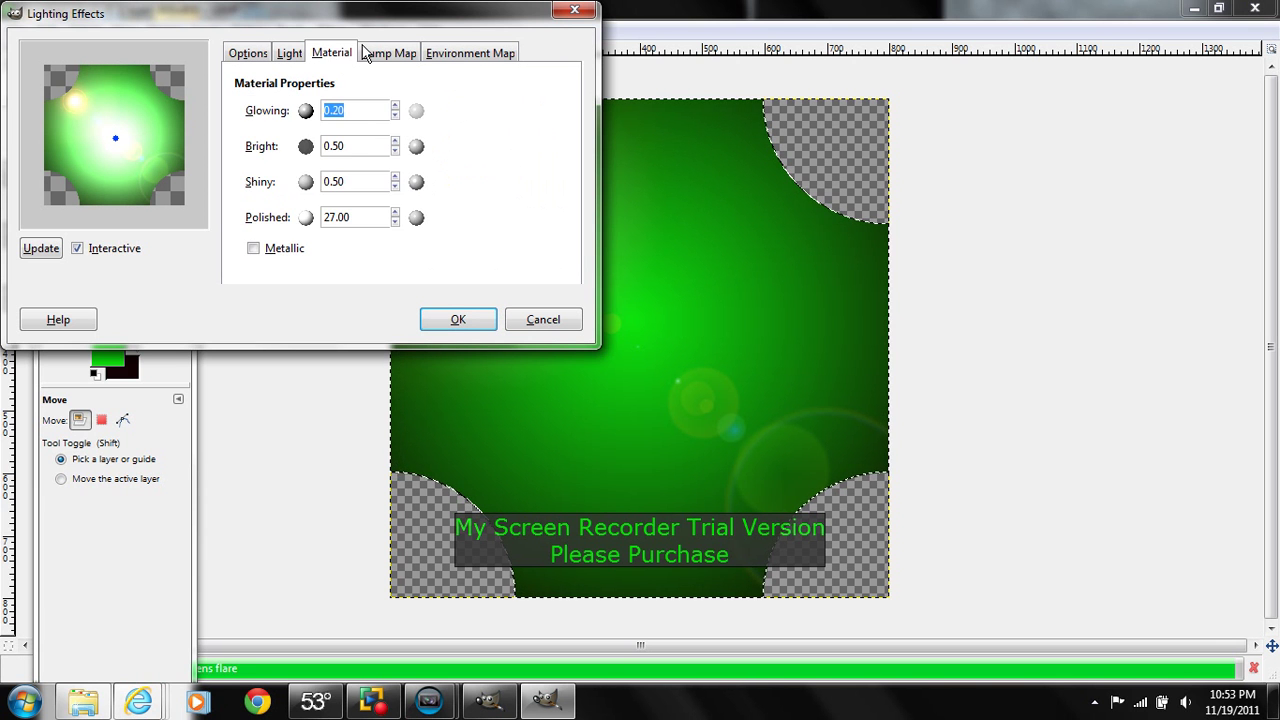
{"action": "left_click", "coordinate": [382, 55]}
{"action": "left_click", "coordinate": [456, 57]}
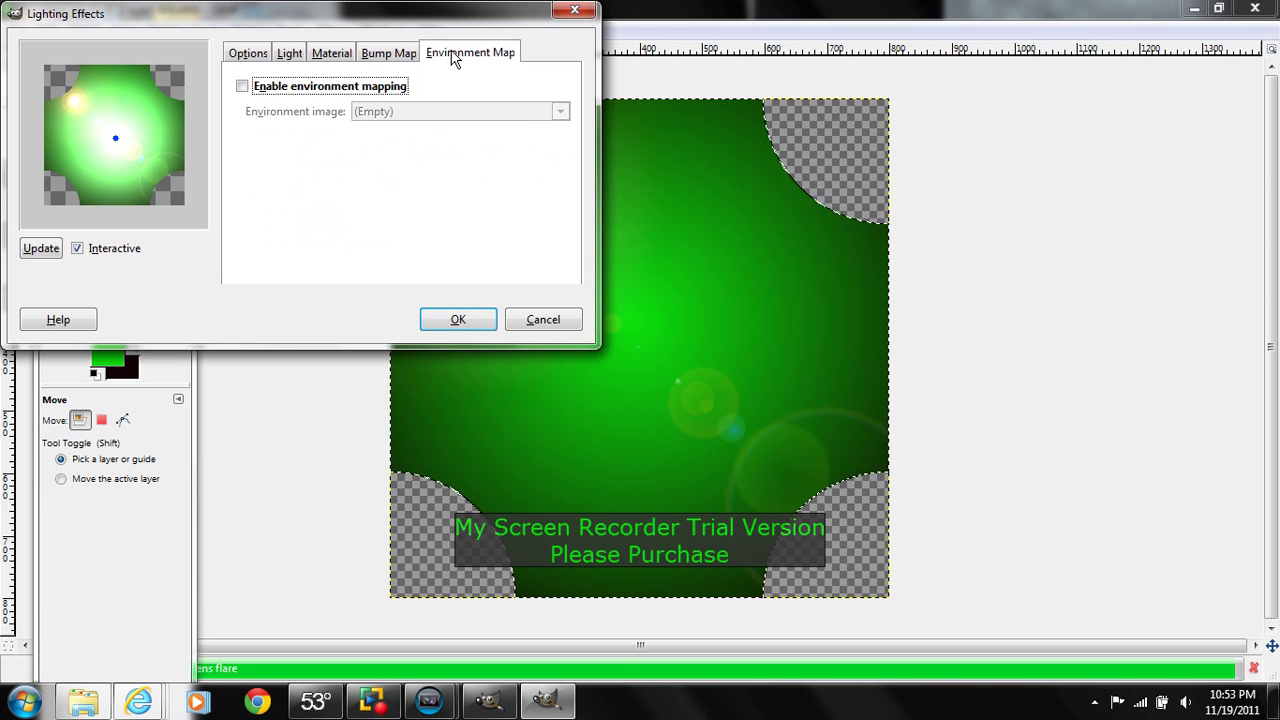
{"action": "left_click", "coordinate": [247, 55]}
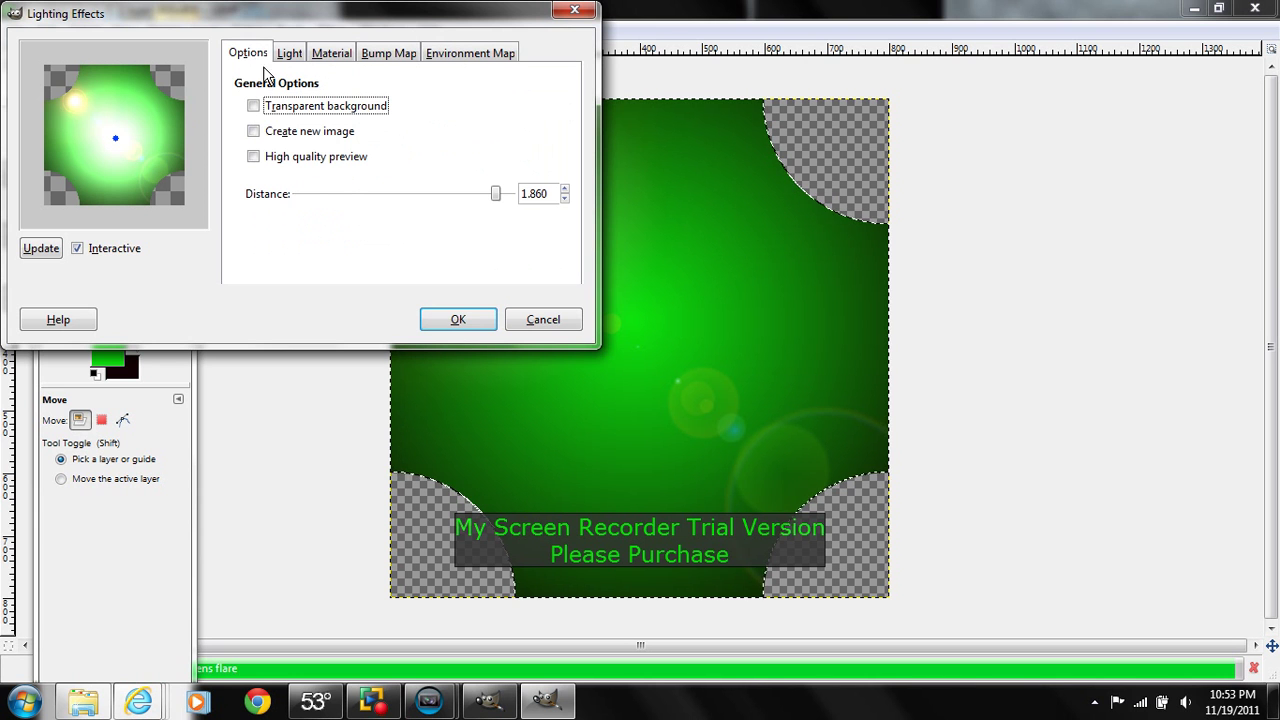
{"action": "left_click", "coordinate": [476, 320]}
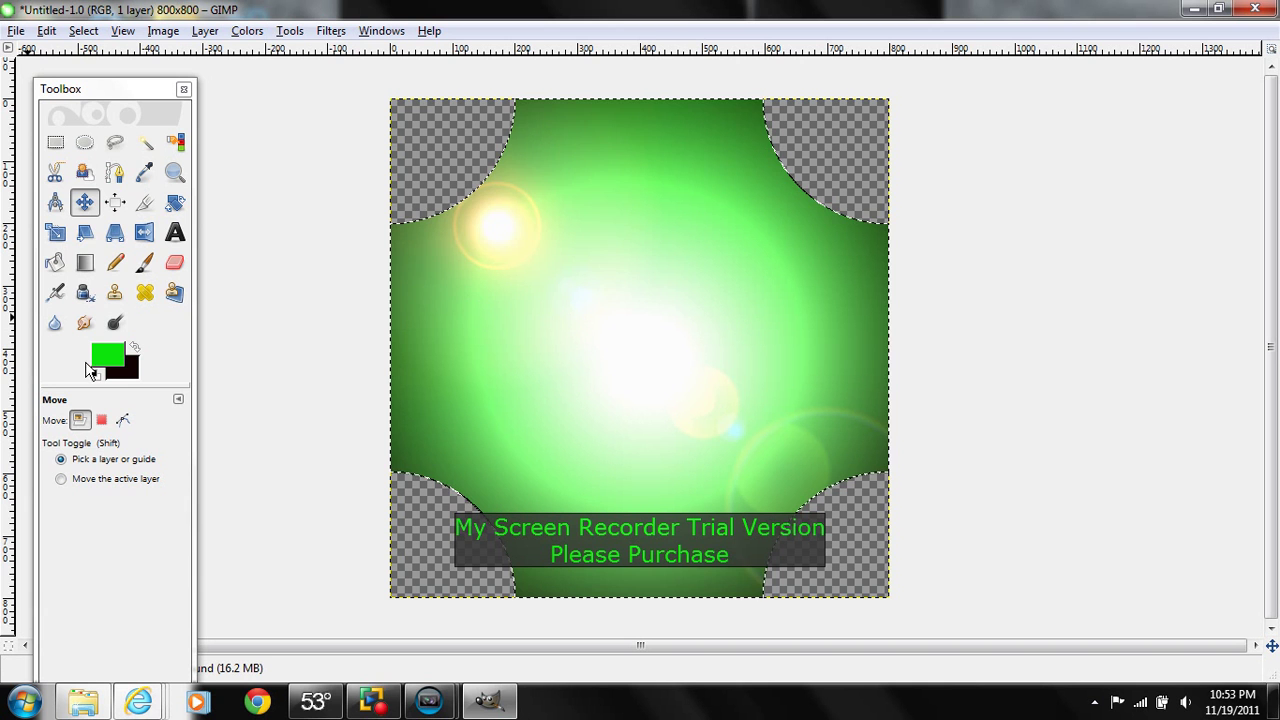
- Switch to the Text tool and set the font to Virtual DJ at size 204
{"action": "left_click", "coordinate": [86, 263]}
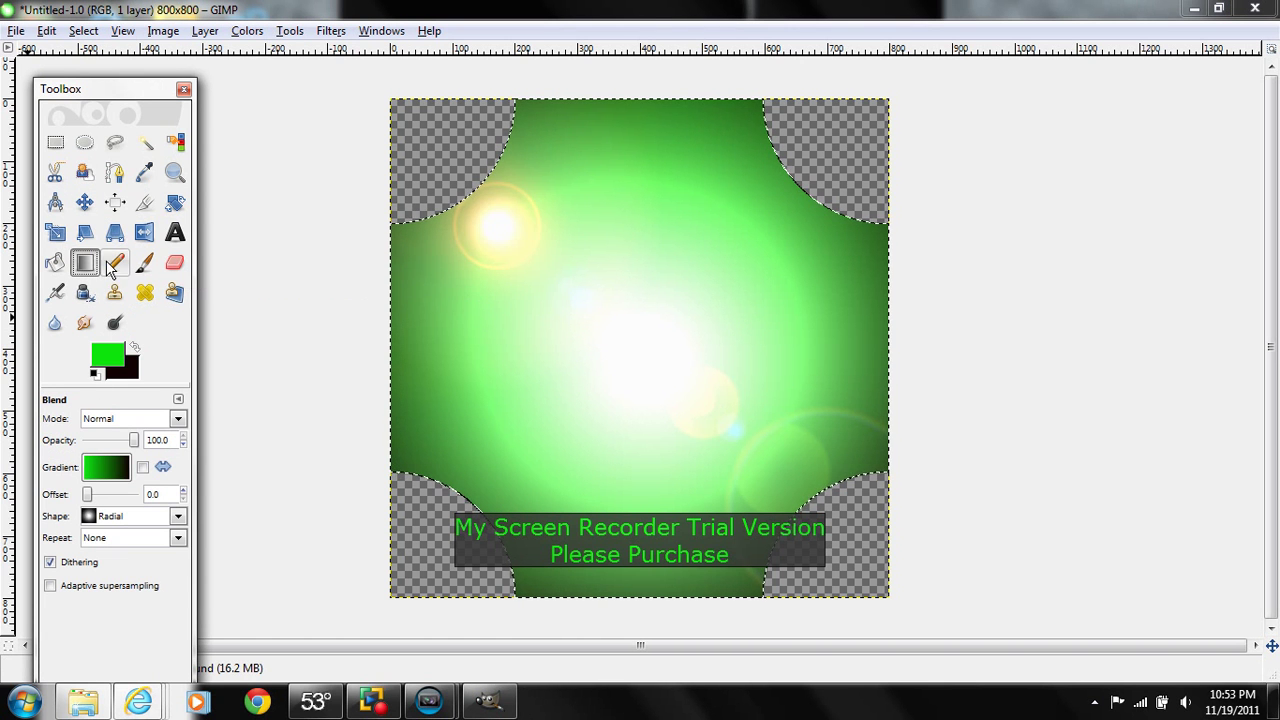
{"action": "left_click", "coordinate": [175, 233]}
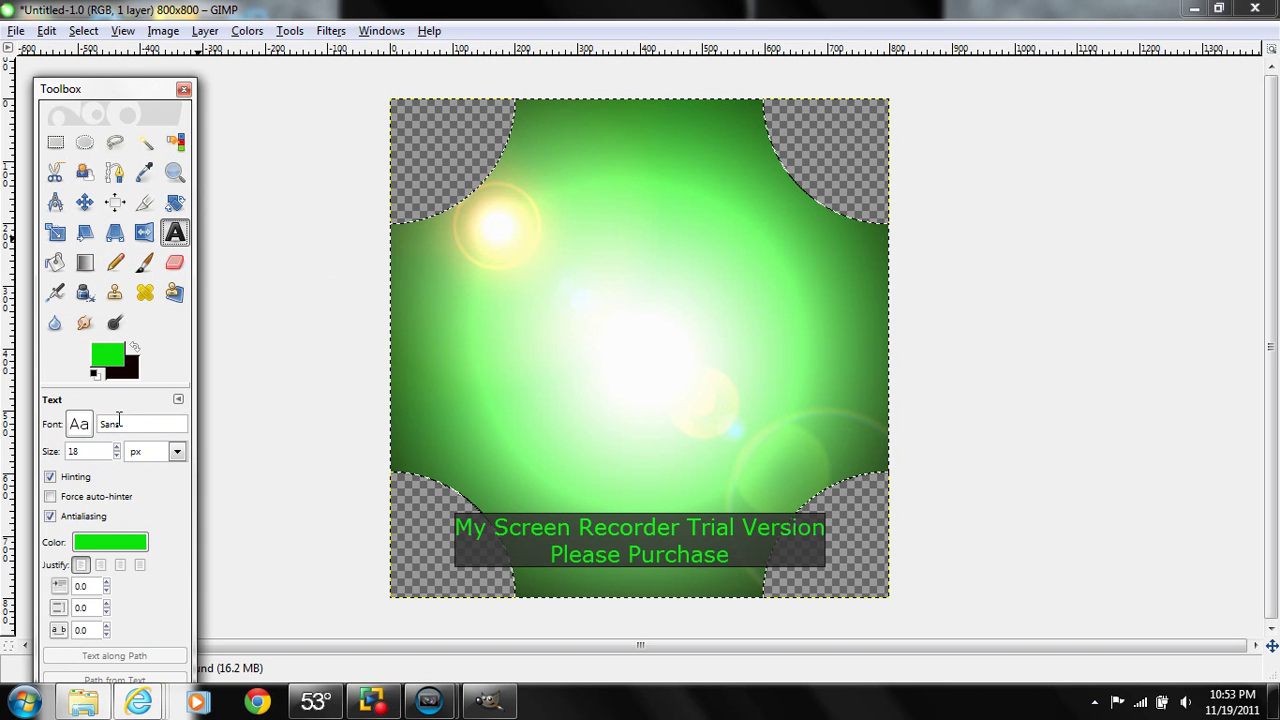
{"action": "left_click", "coordinate": [88, 428]}
{"action": "scroll", "coordinate": [137, 523], "scroll_direction": "down", "scroll_amount": 3}
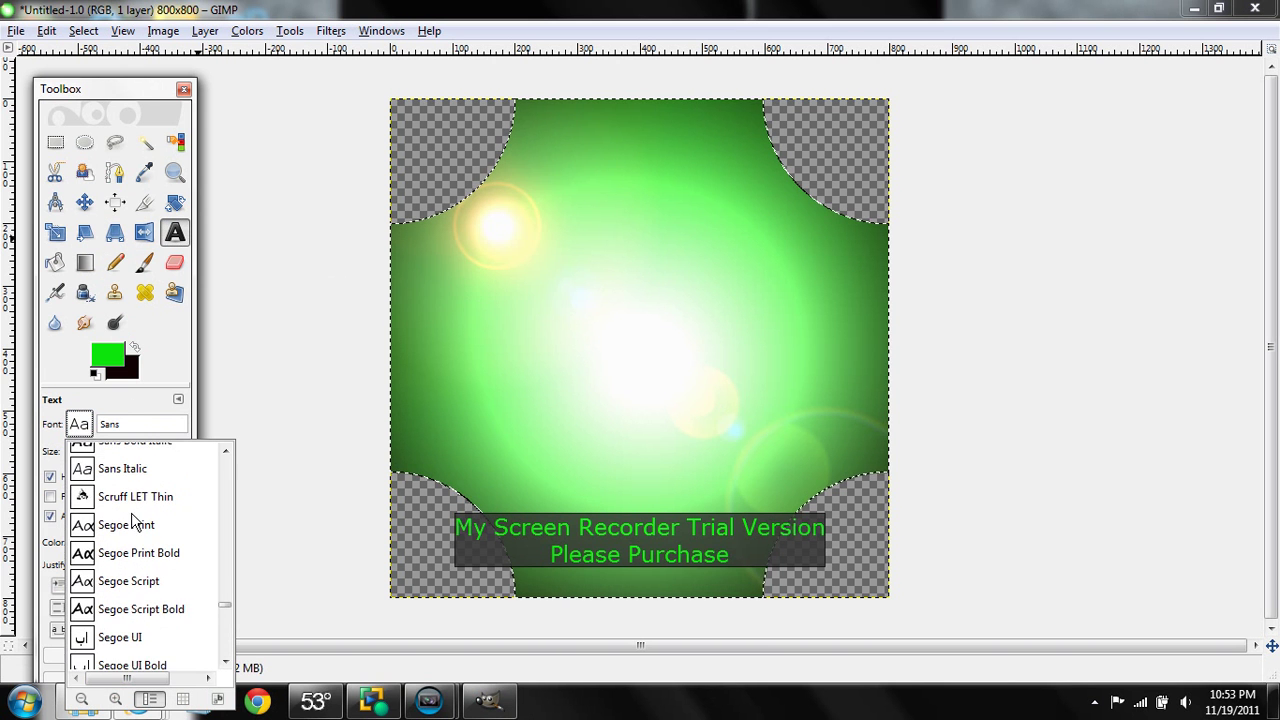
{"action": "left_click_drag", "start_coordinate": [226, 610], "coordinate": [229, 642]}
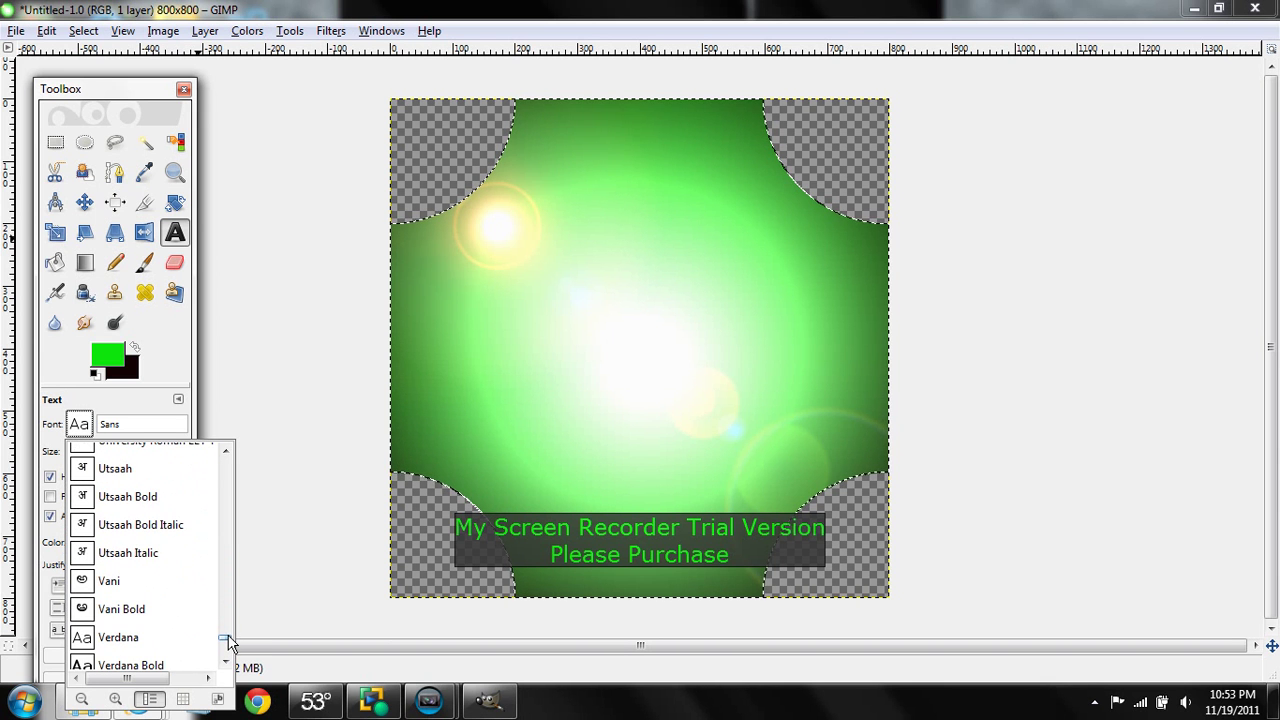
{"action": "scroll", "coordinate": [209, 632], "scroll_direction": "down", "scroll_amount": 7}
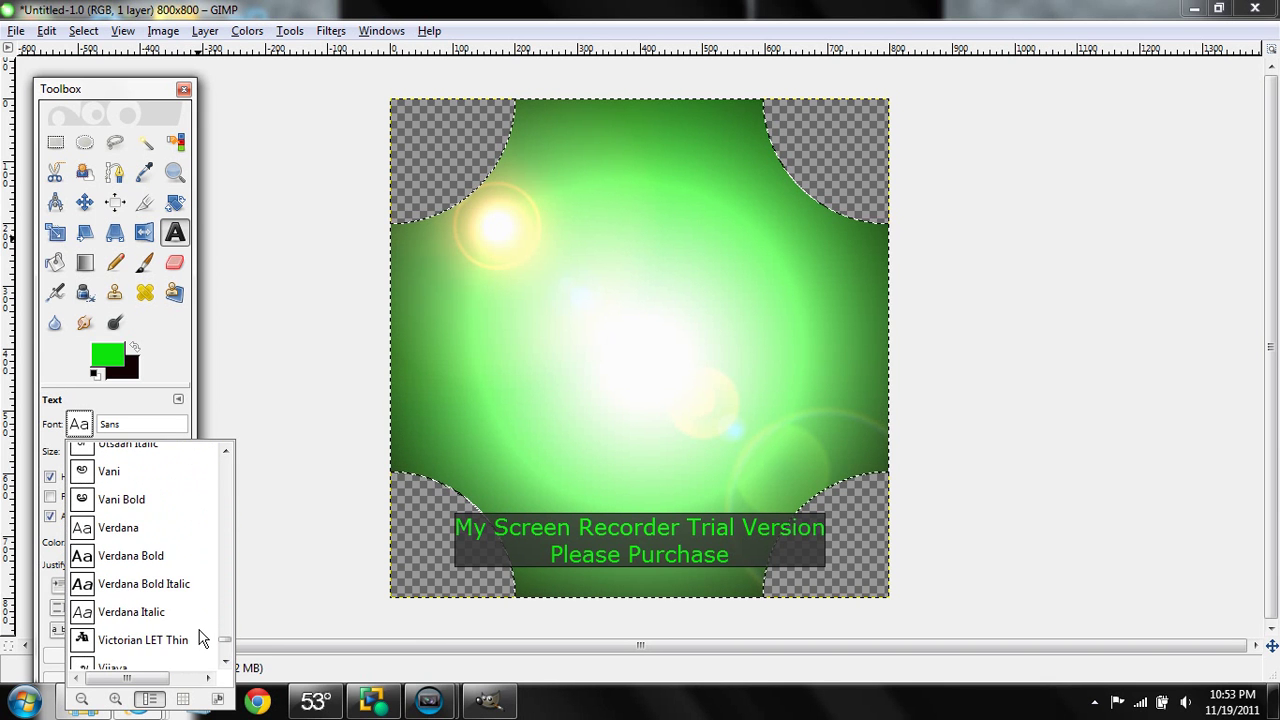
{"action": "left_click", "coordinate": [133, 584]}
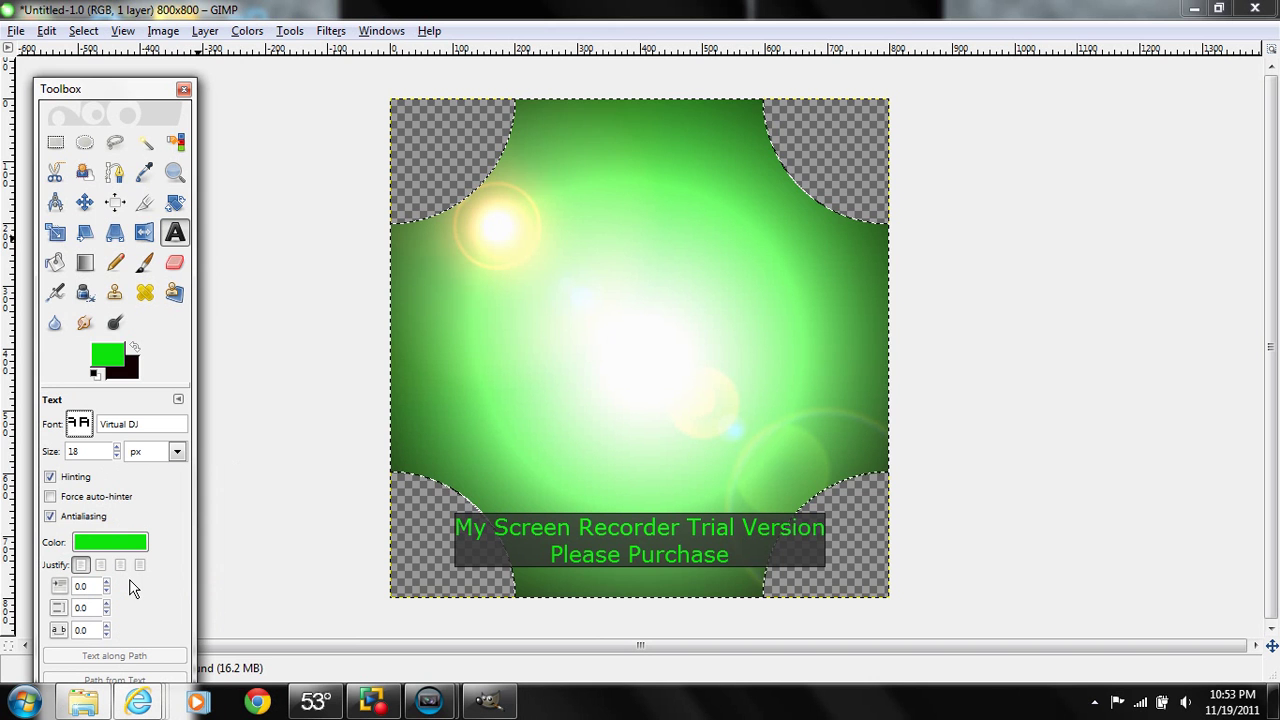
{"action": "left_click", "coordinate": [116, 448]}
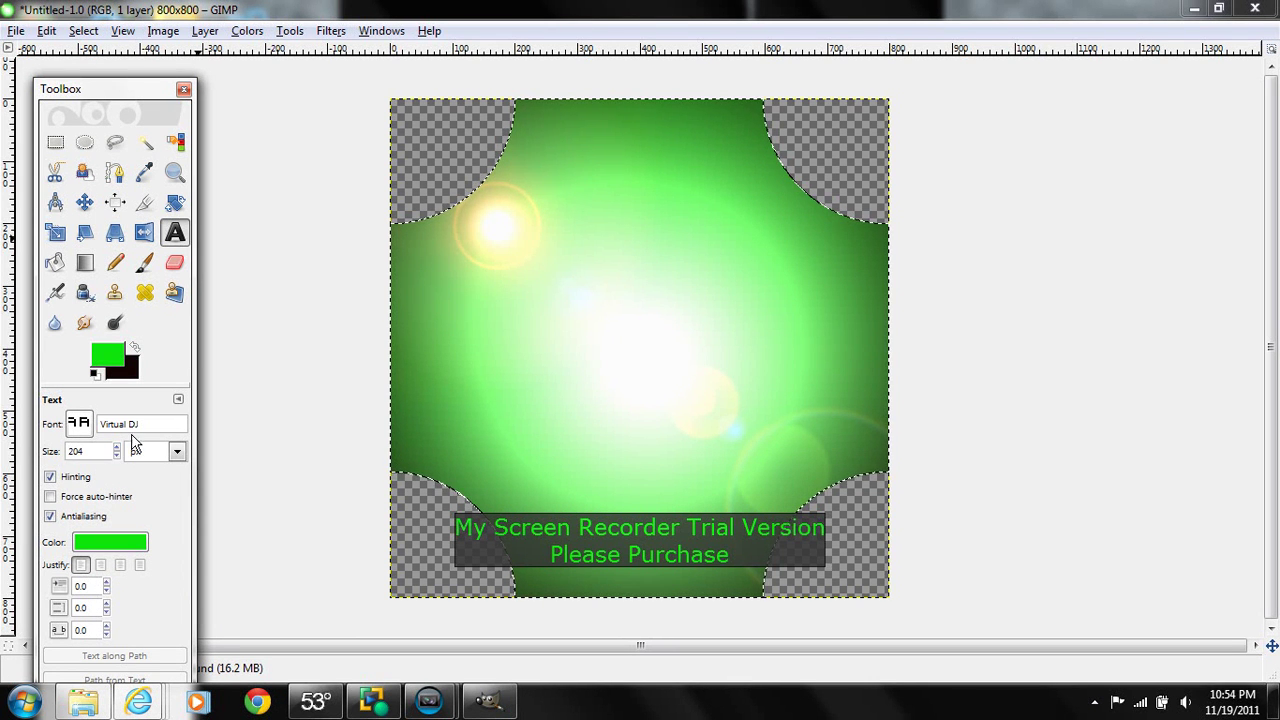
- Draw a text box near the banner centre and type 'SBP'
{"action": "left_click_drag", "start_coordinate": [493, 292], "coordinate": [786, 394]}
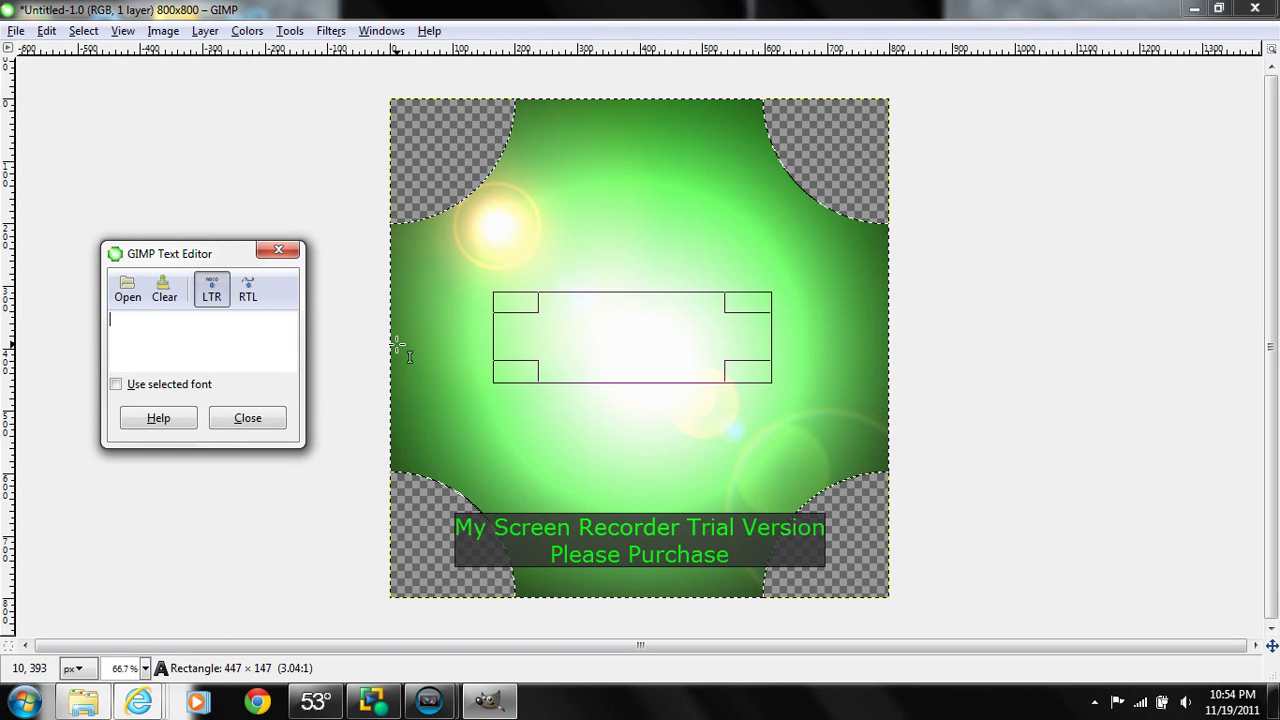
{"action": "type", "text": "sb"}
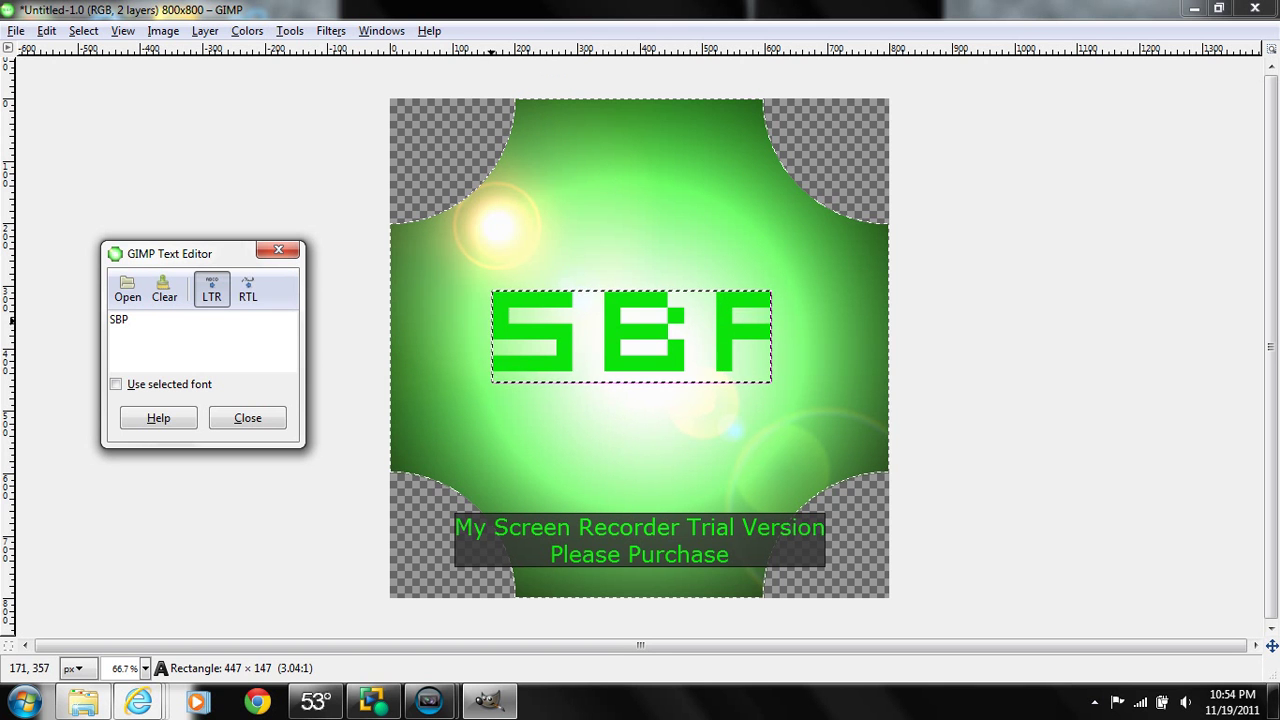
{"action": "left_click", "coordinate": [248, 418]}
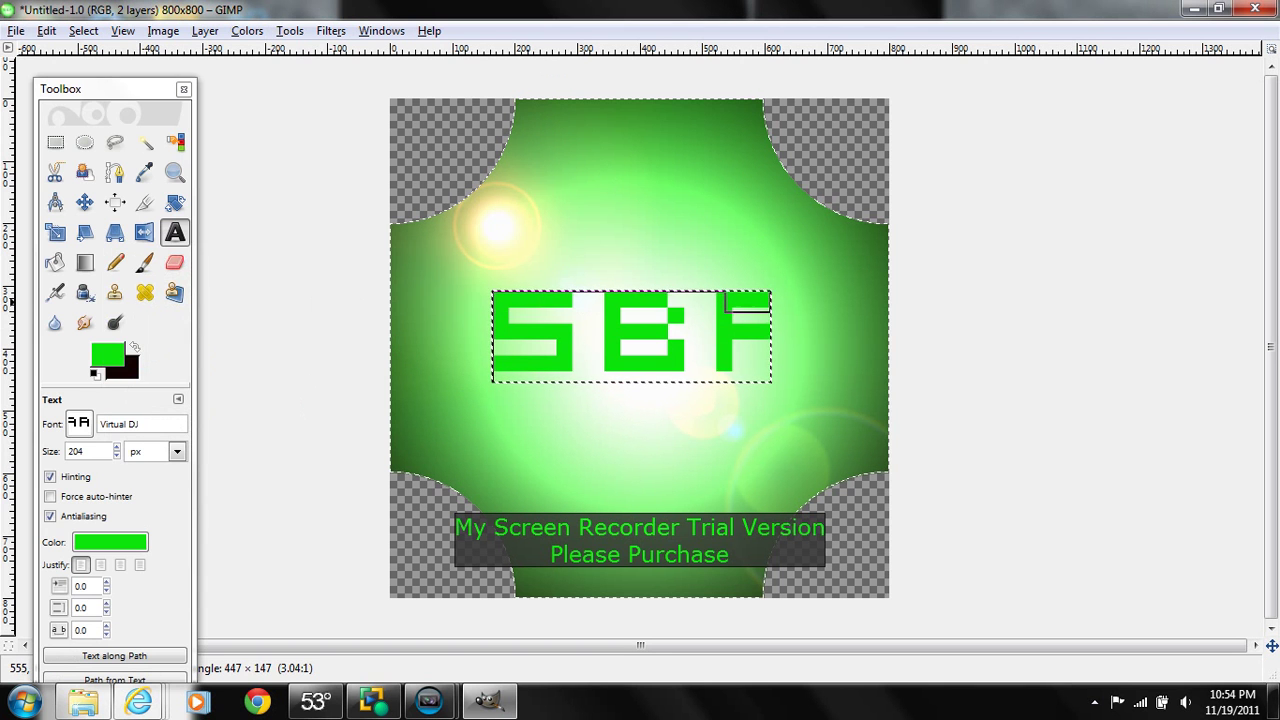
- Resize the SBP text box so all three letters fit
{"action": "left_click", "coordinate": [718, 320]}
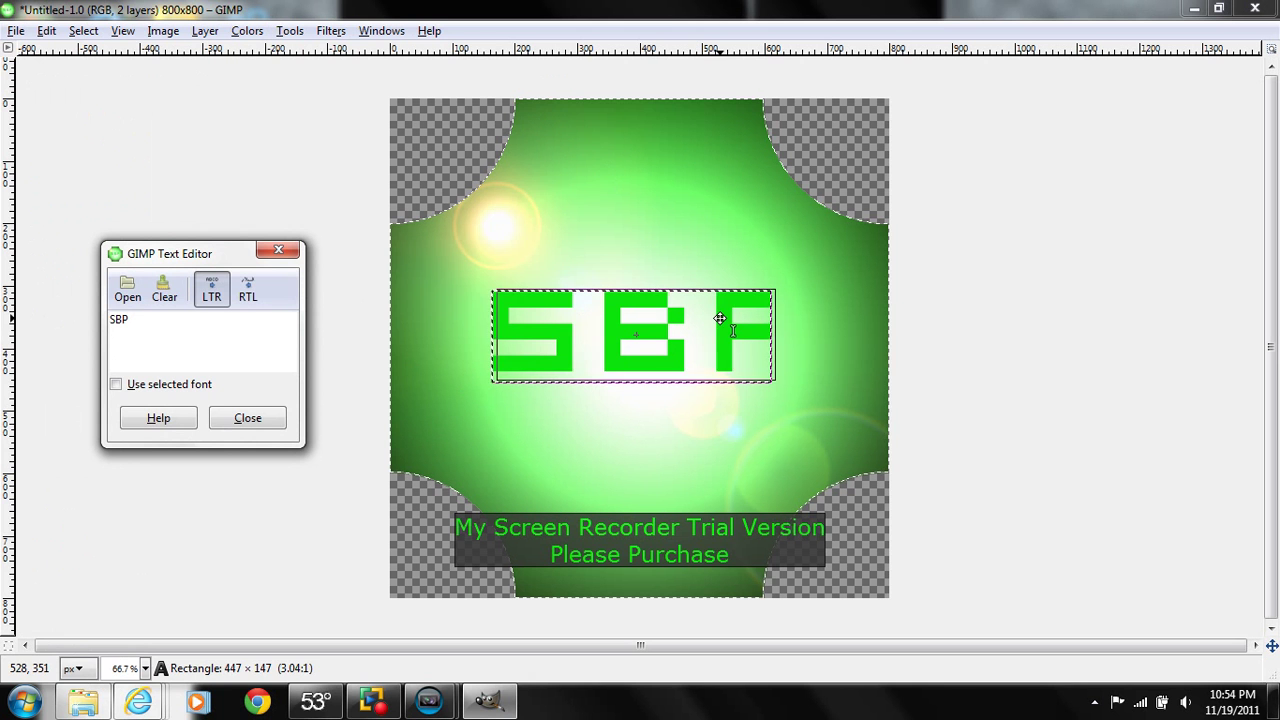
{"action": "left_click_drag", "start_coordinate": [783, 300], "coordinate": [765, 234]}
{"action": "left_click_drag", "start_coordinate": [770, 290], "coordinate": [810, 245]}
{"action": "left_click_drag", "start_coordinate": [683, 327], "coordinate": [645, 379]}
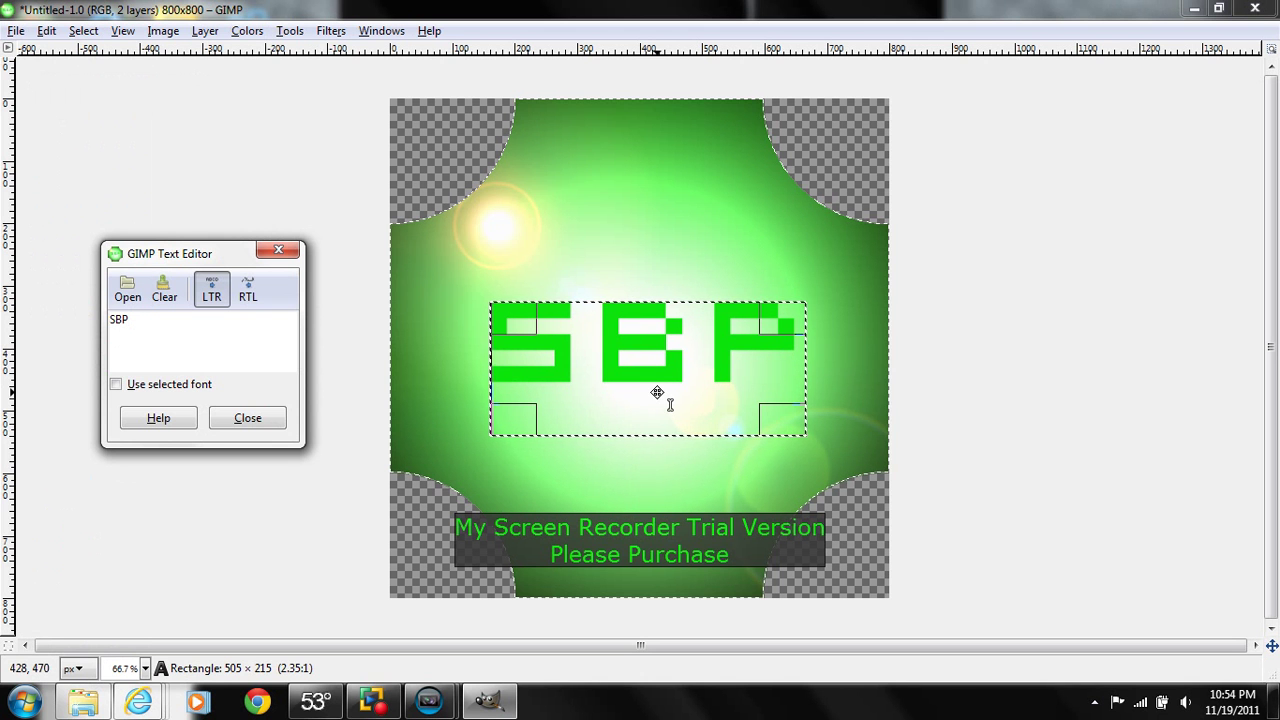
{"action": "left_click", "coordinate": [272, 417]}
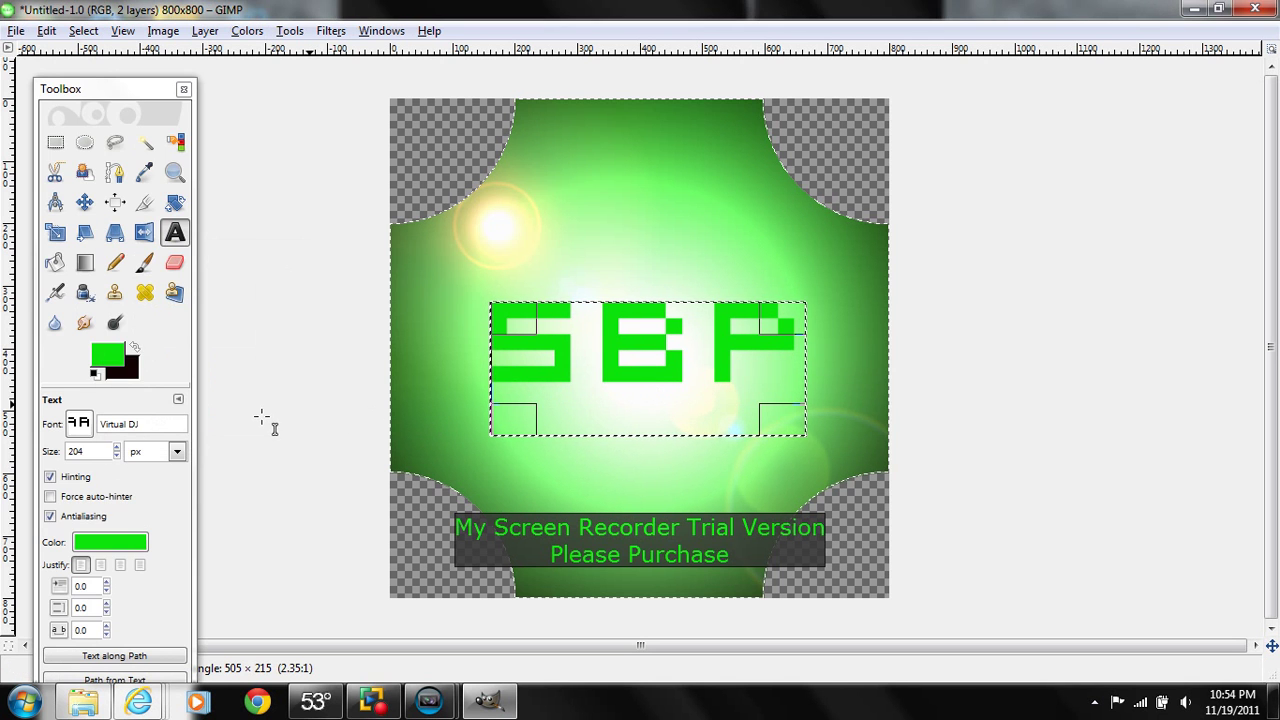
{"action": "left_click", "coordinate": [678, 272]}
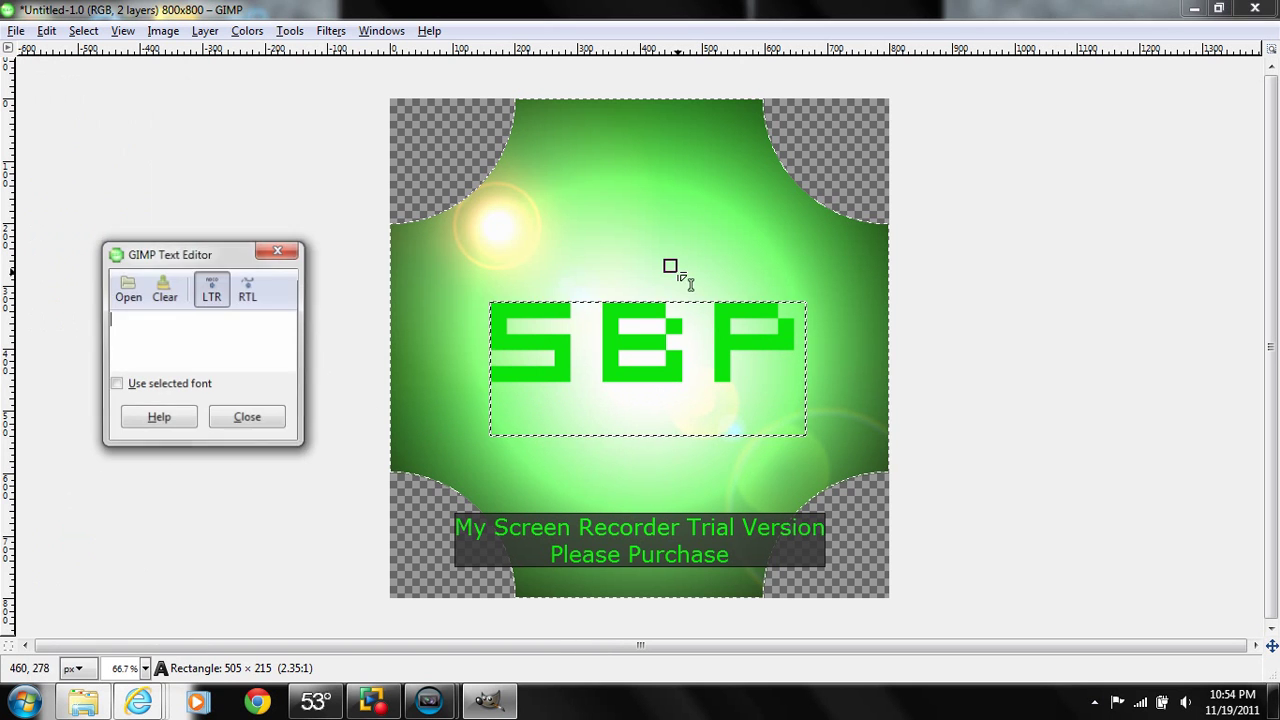
{"action": "left_click", "coordinate": [252, 420]}
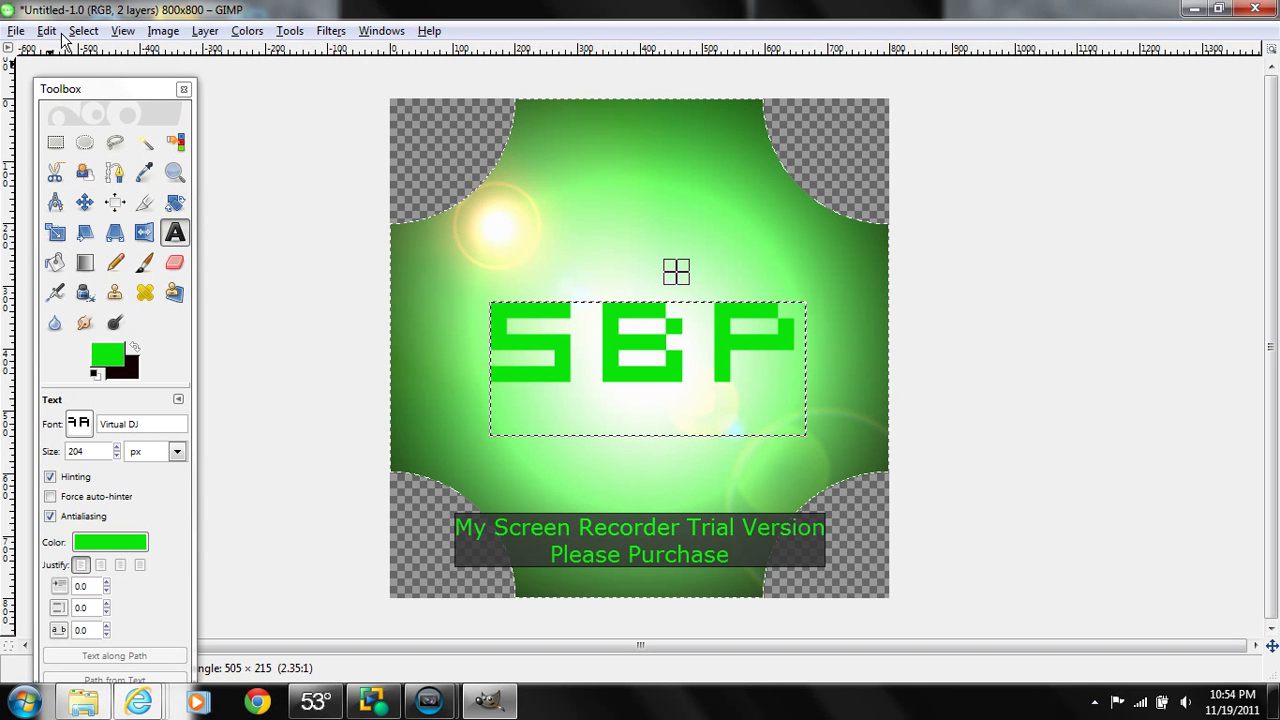
{"action": "left_click", "coordinate": [47, 31]}
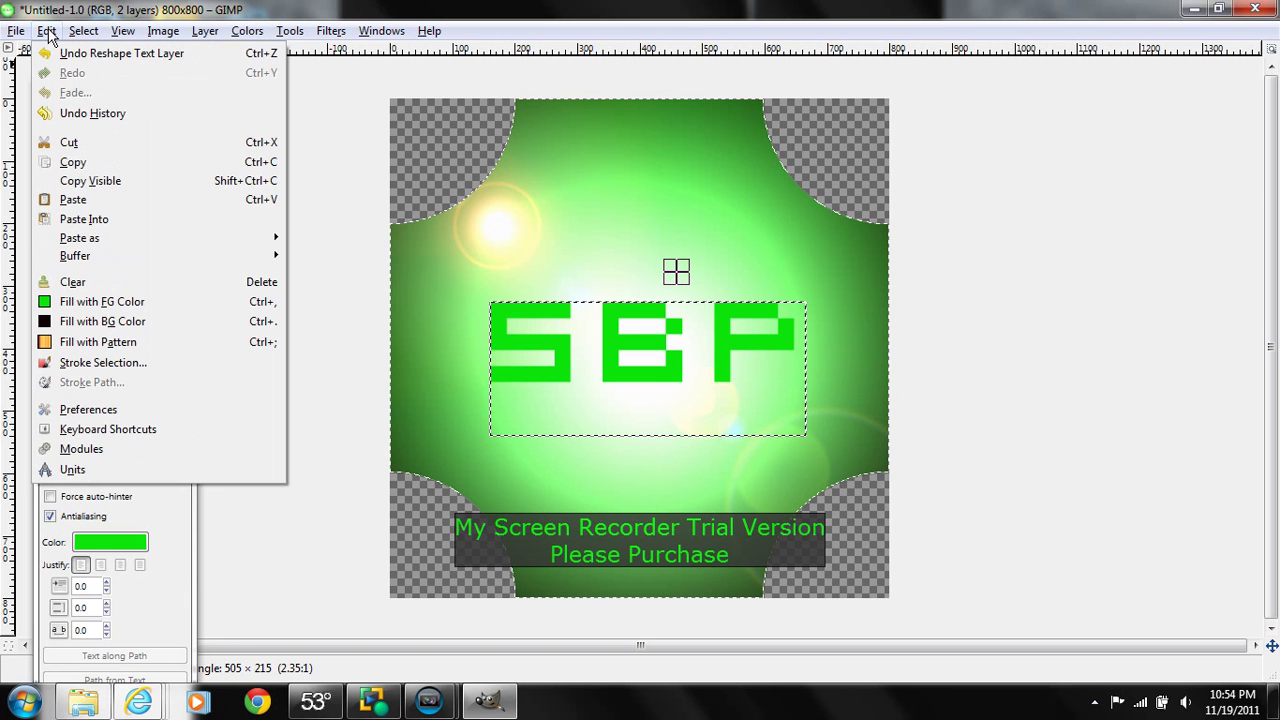
{"action": "mouse_move", "coordinate": [83, 31]}
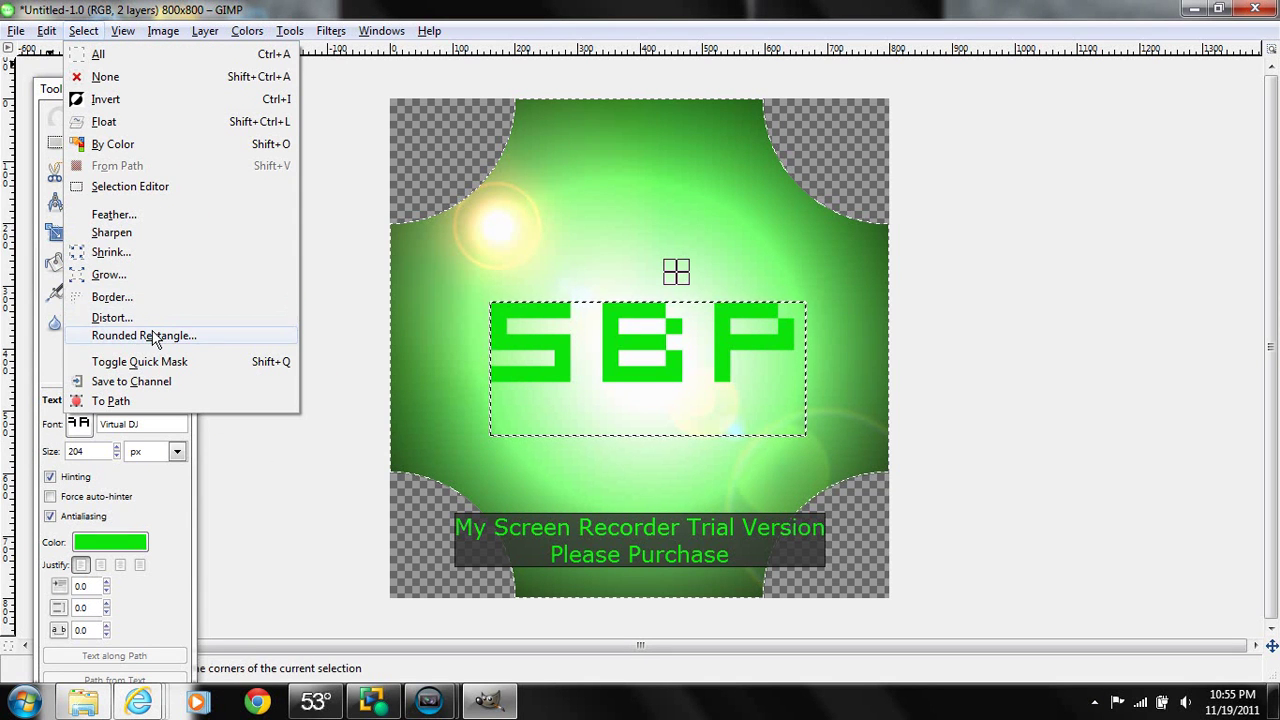
{"action": "left_click", "coordinate": [243, 229]}
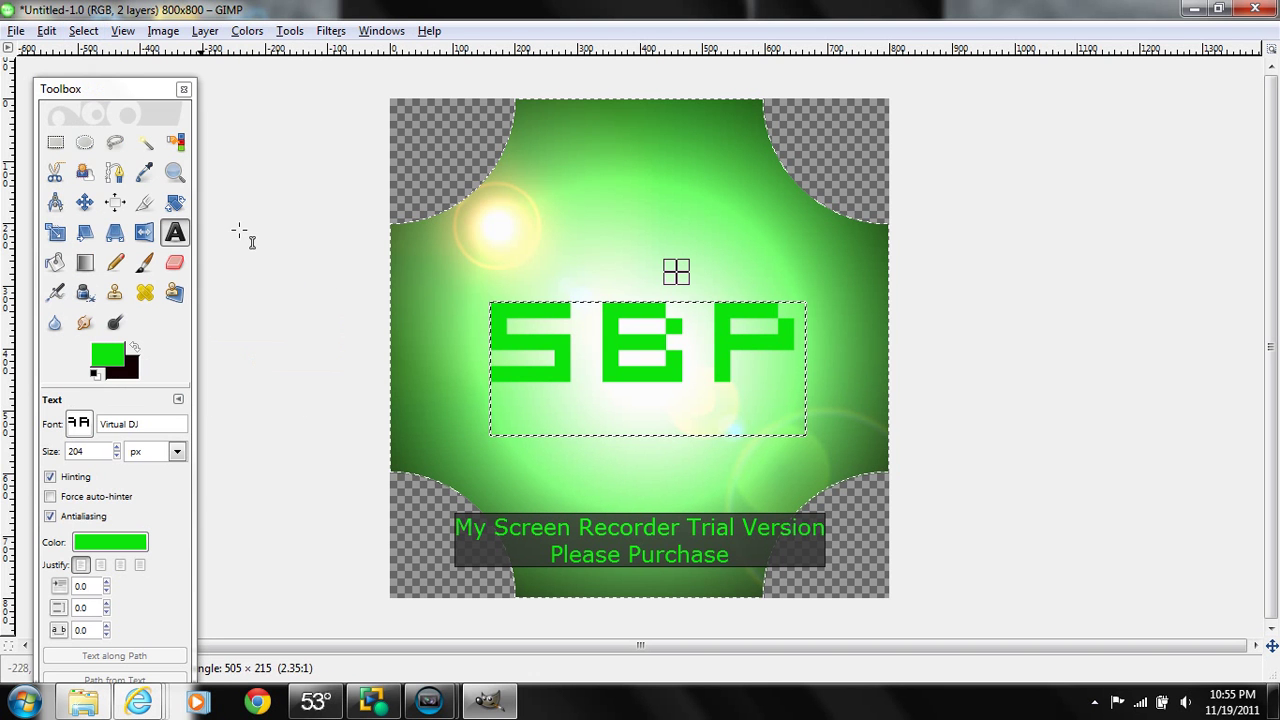
{"action": "left_click", "coordinate": [55, 143]}
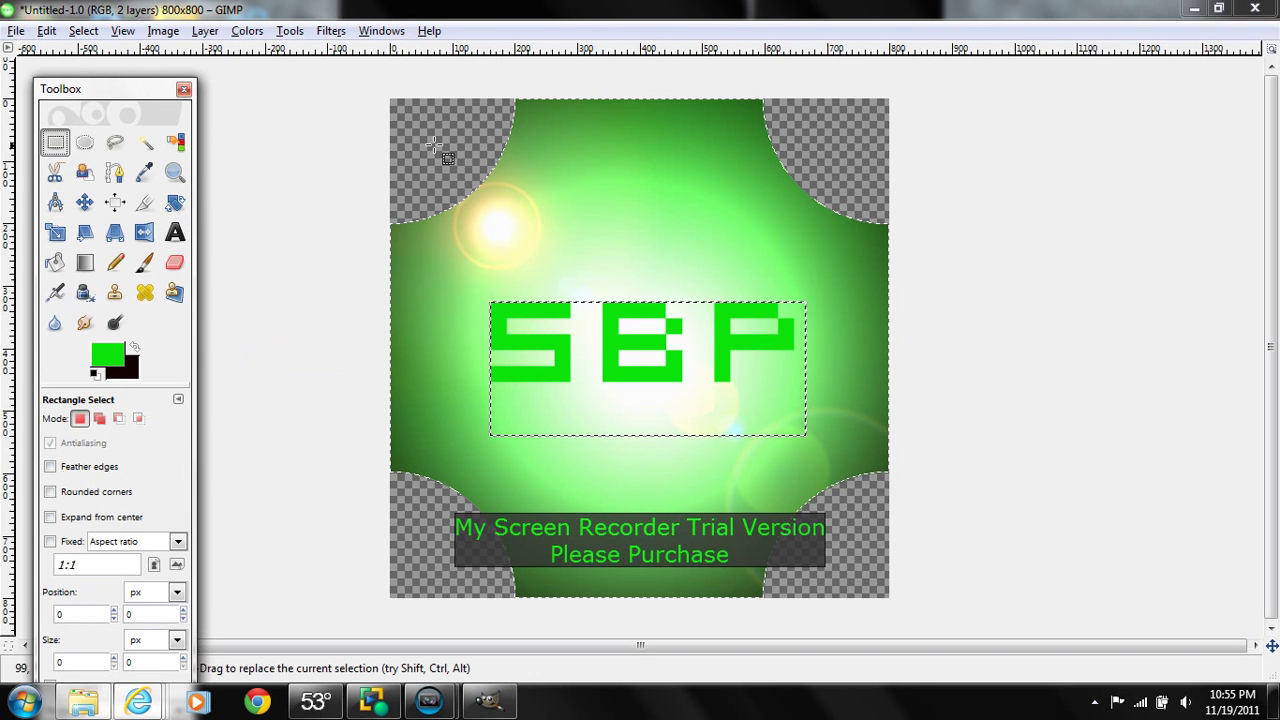
- Select a wide band across the banner top and round its corners at 50%, not concave
{"action": "left_click_drag", "start_coordinate": [452, 164], "coordinate": [831, 283]}
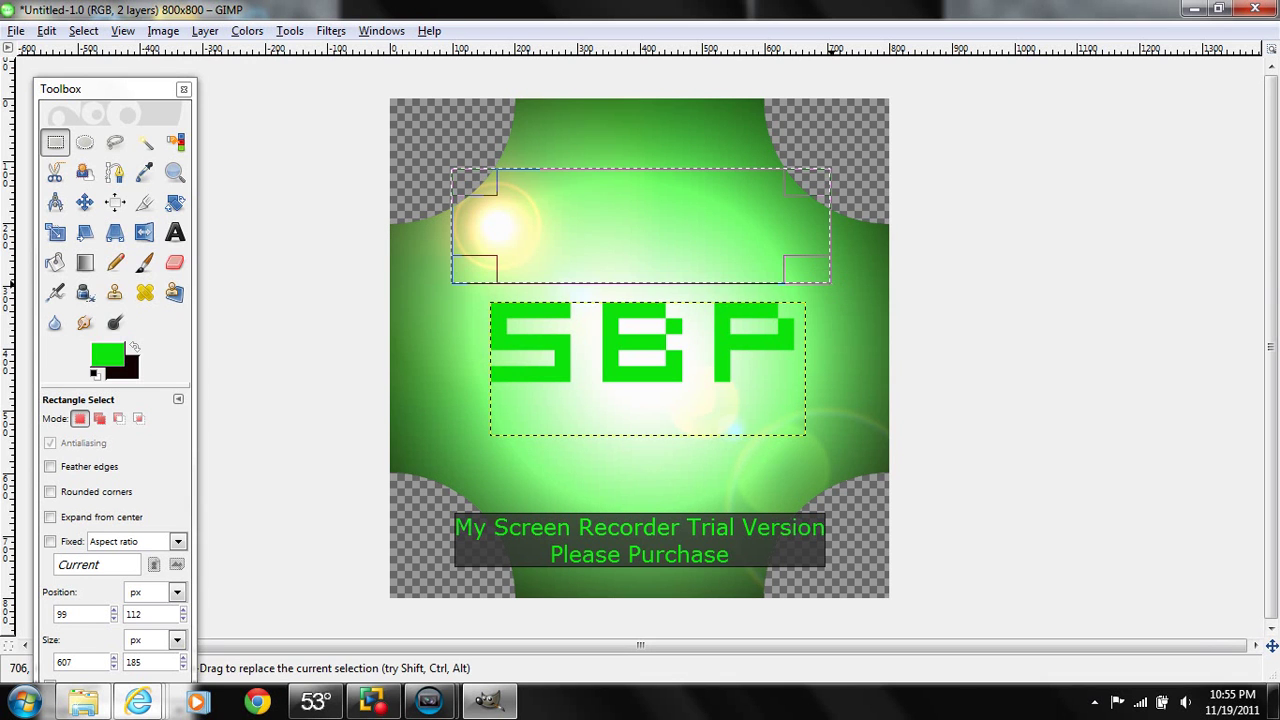
{"action": "left_click", "coordinate": [83, 31]}
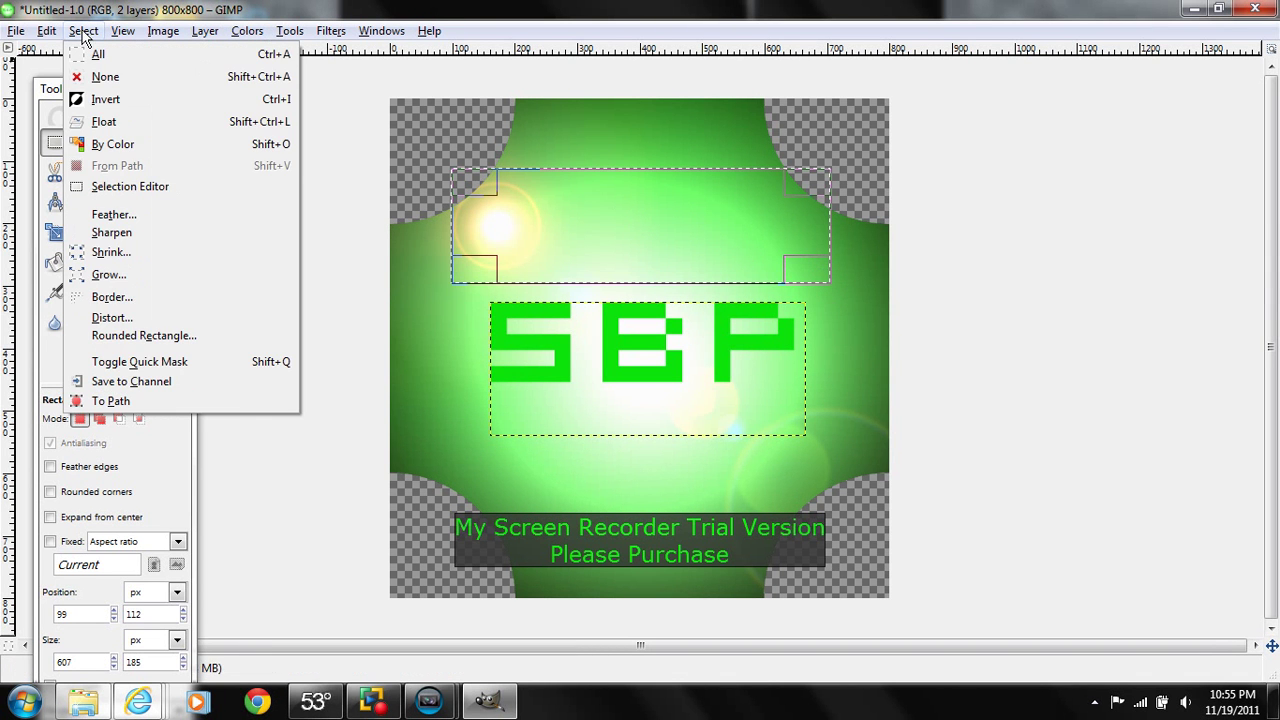
{"action": "left_click", "coordinate": [141, 336]}
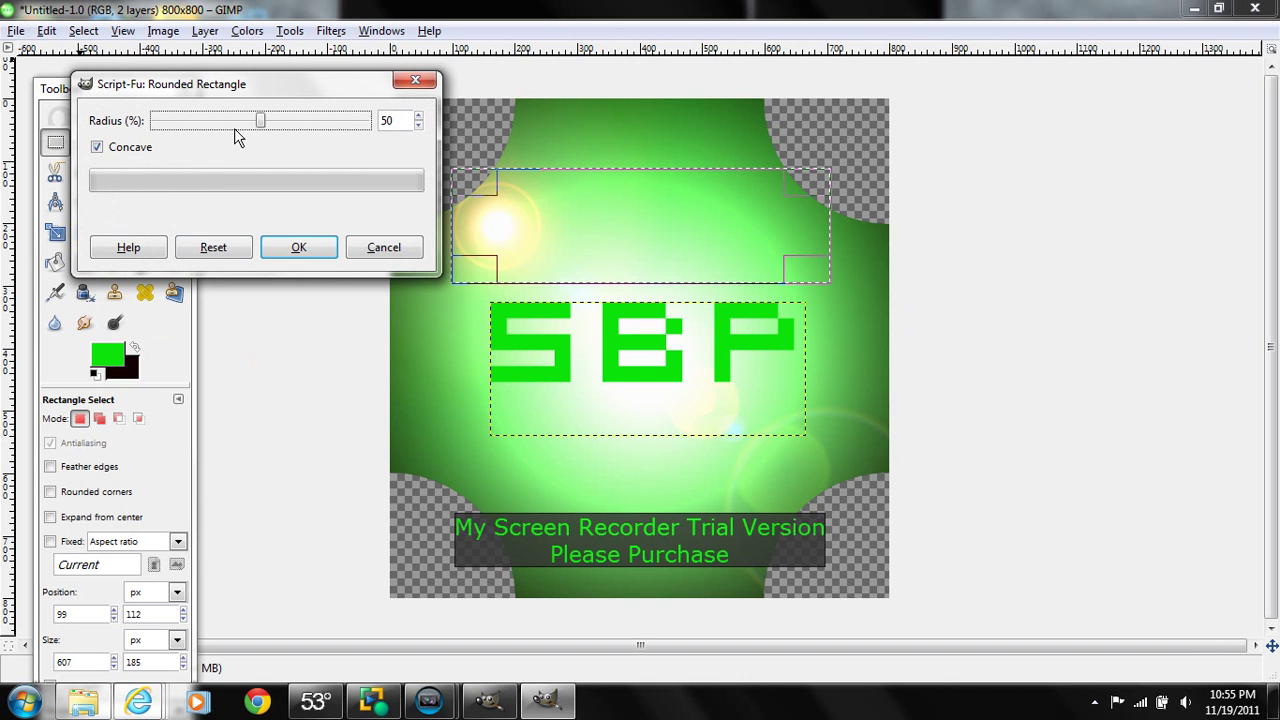
{"action": "left_click", "coordinate": [97, 147]}
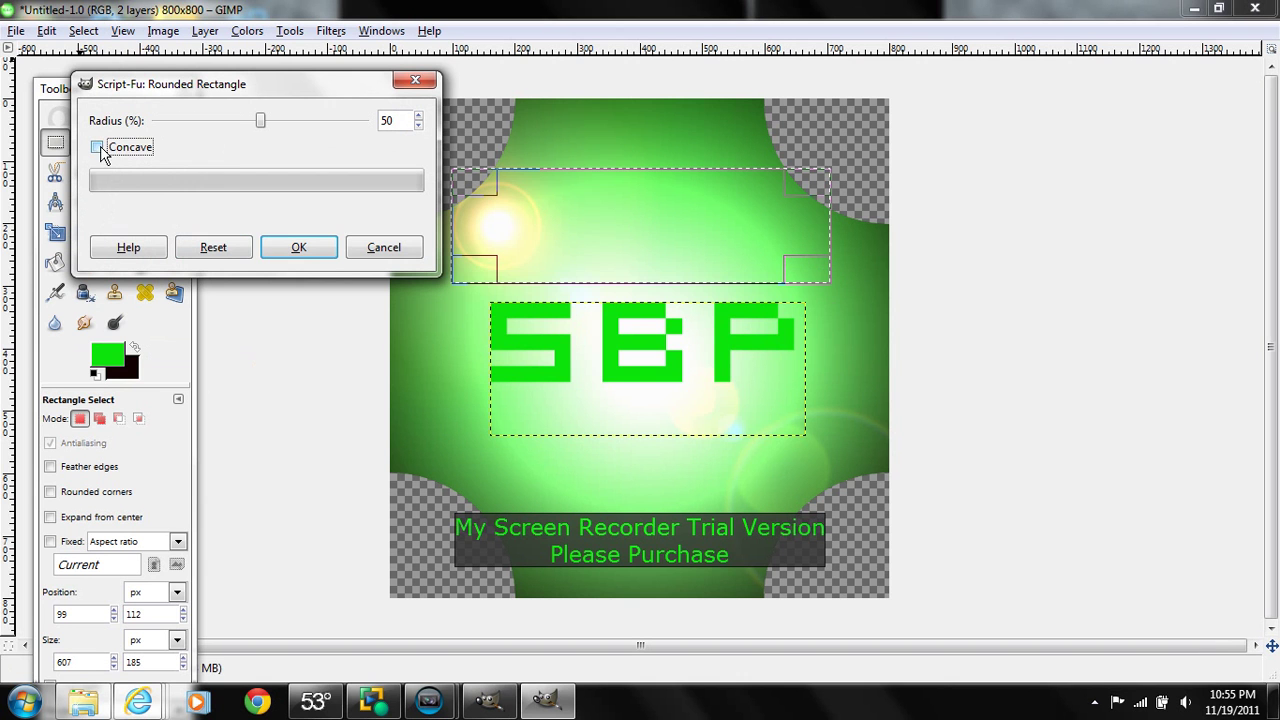
{"action": "left_click", "coordinate": [299, 248]}
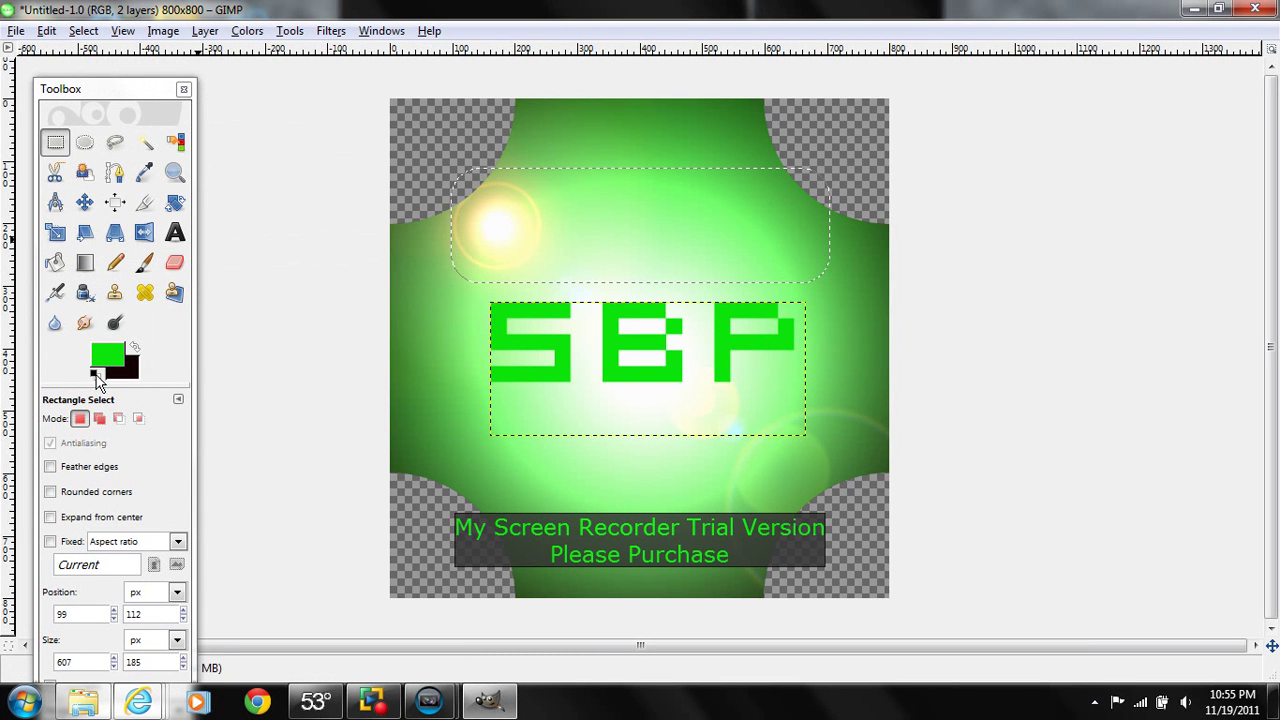
{"action": "left_click", "coordinate": [510, 215]}
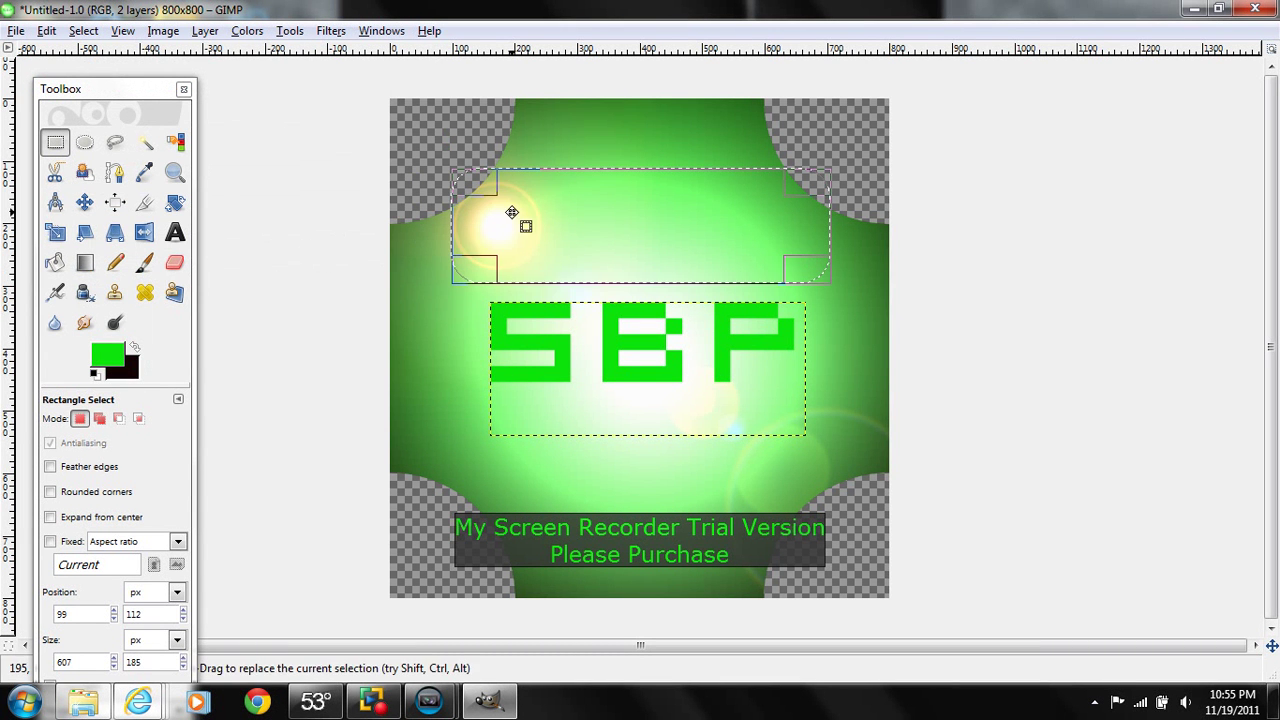
{"action": "left_click", "coordinate": [80, 268]}
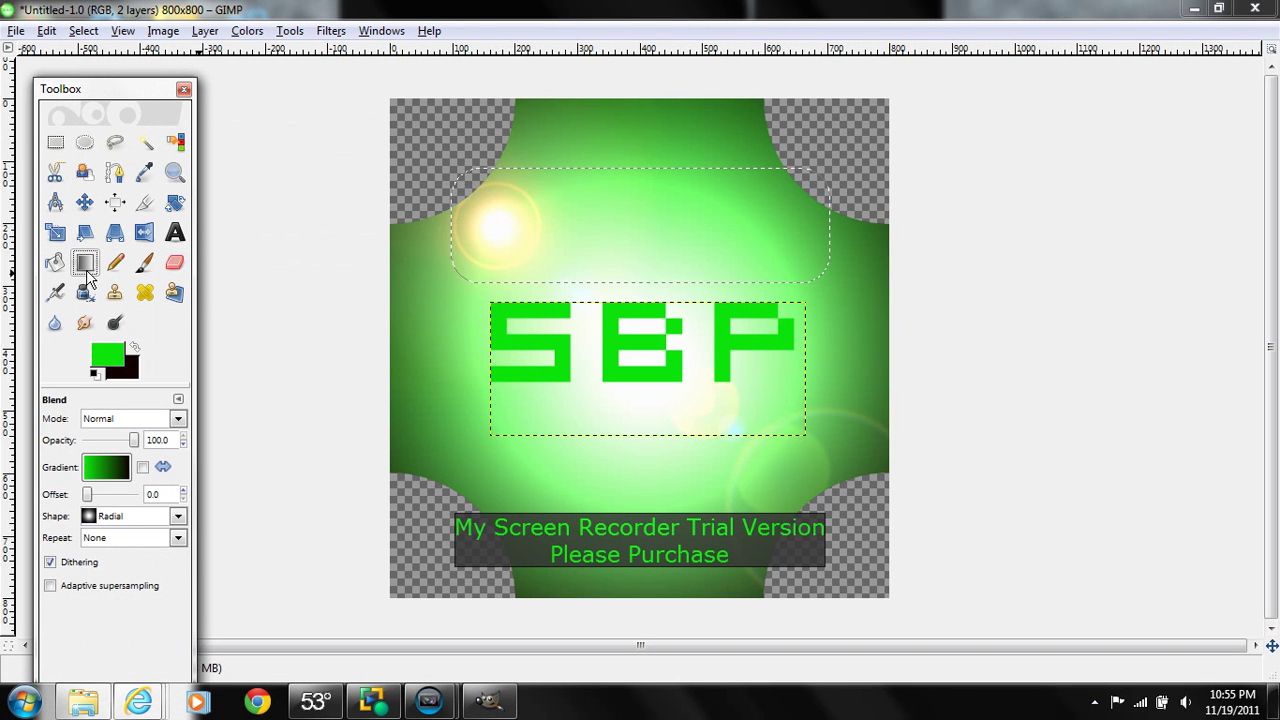
- Set the foreground colour to white ffffff and the background to near-white fff8f8
{"action": "left_click", "coordinate": [107, 354]}
{"action": "left_click", "coordinate": [156, 204]}
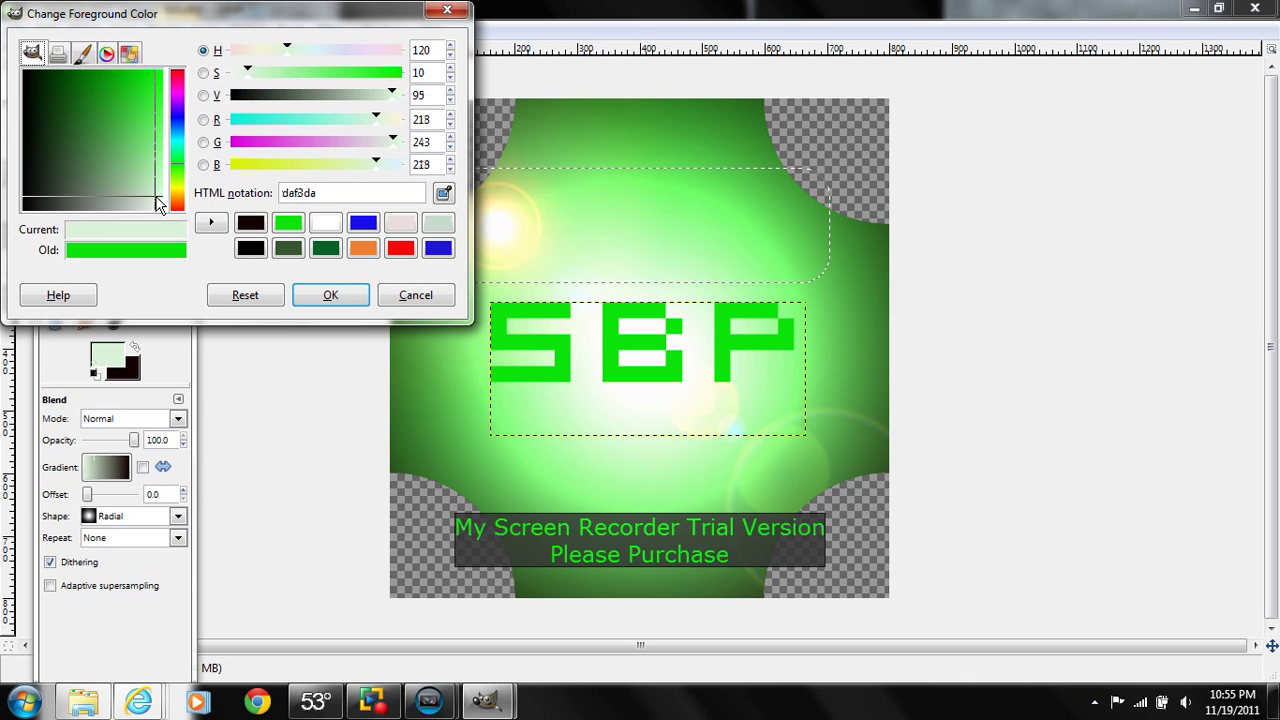
{"action": "left_click_drag", "start_coordinate": [157, 206], "coordinate": [168, 220]}
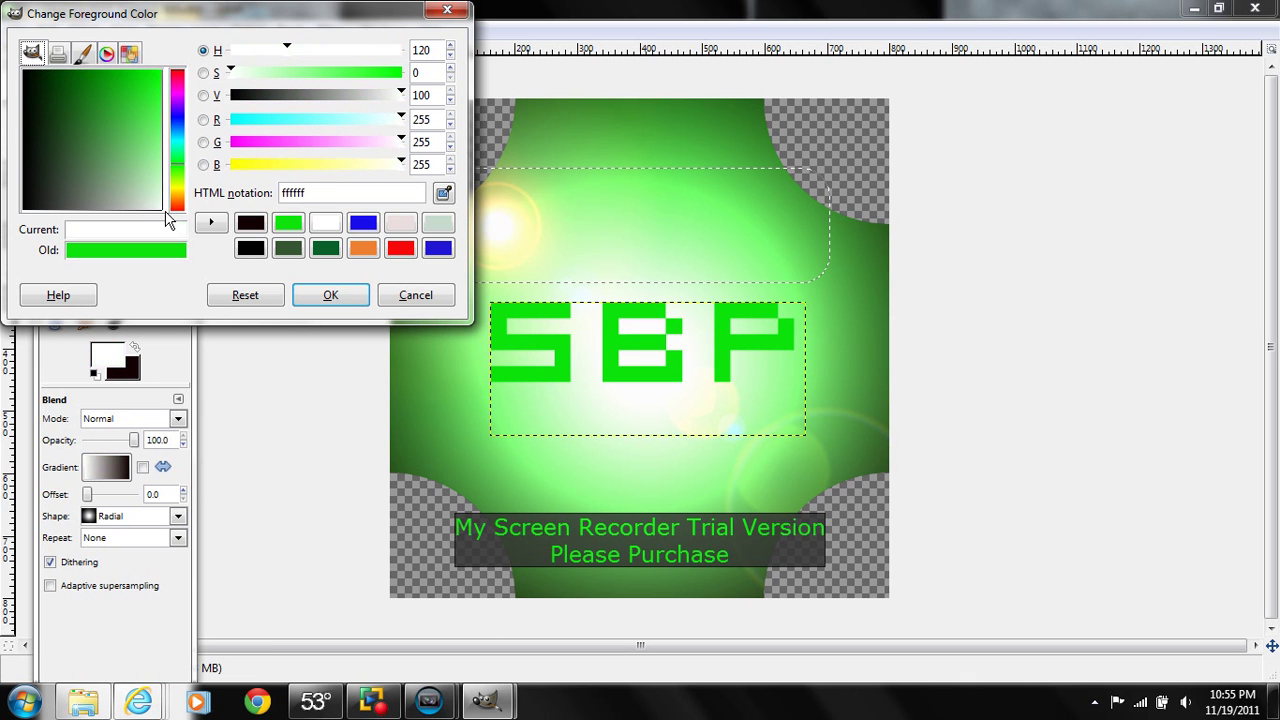
{"action": "left_click", "coordinate": [355, 295]}
{"action": "left_click", "coordinate": [125, 372]}
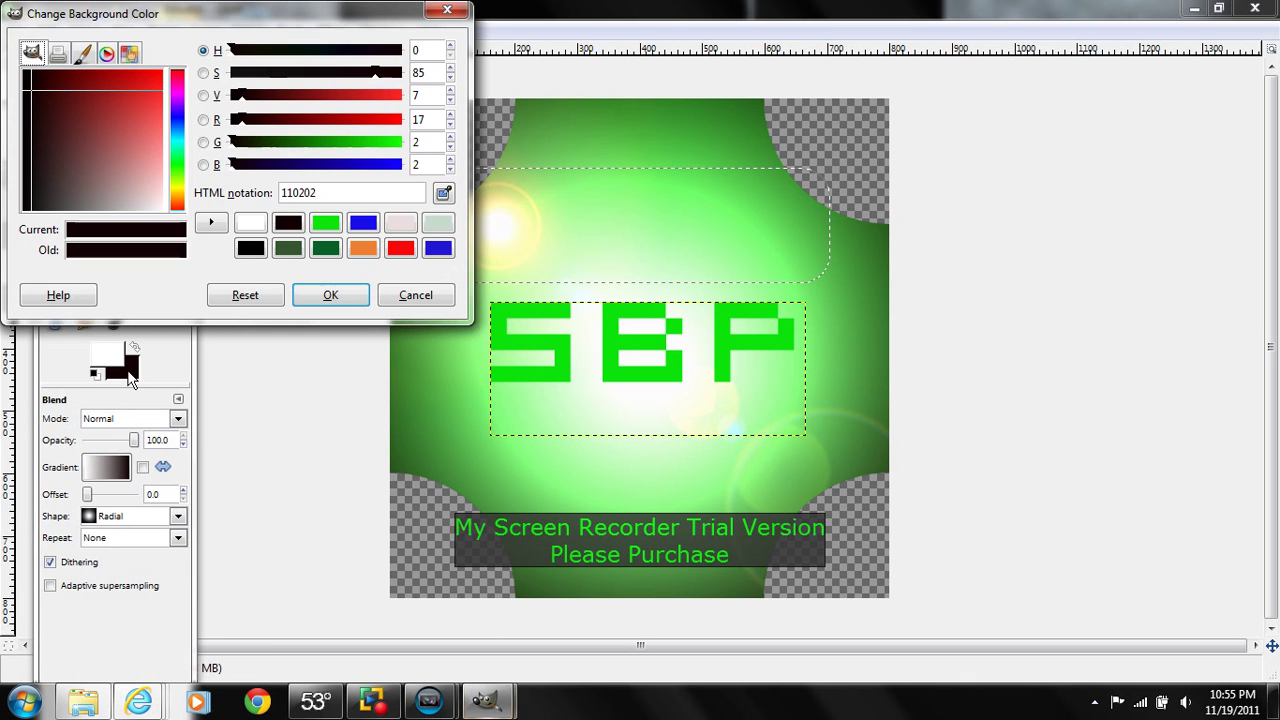
{"action": "left_click", "coordinate": [164, 207]}
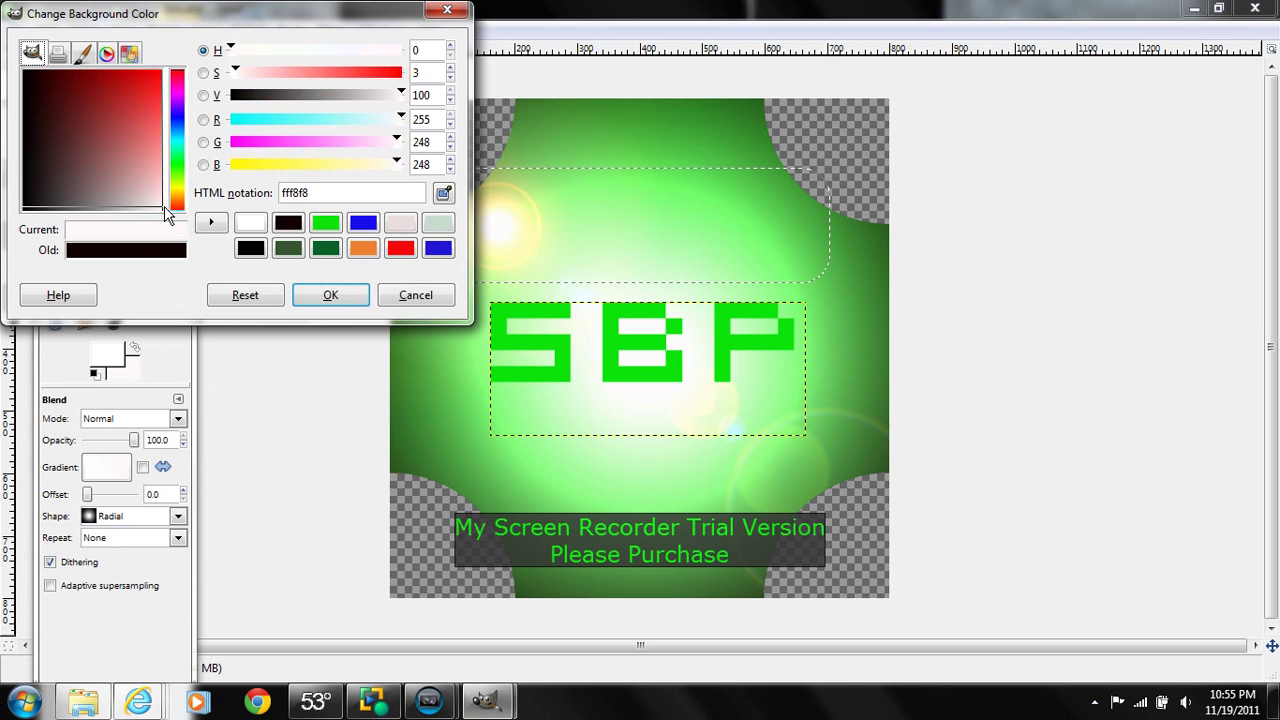
{"action": "left_click", "coordinate": [326, 295]}
- Switch the blend shape to Linear and drag vertical gradients down the top selection
{"action": "left_click", "coordinate": [130, 516]}
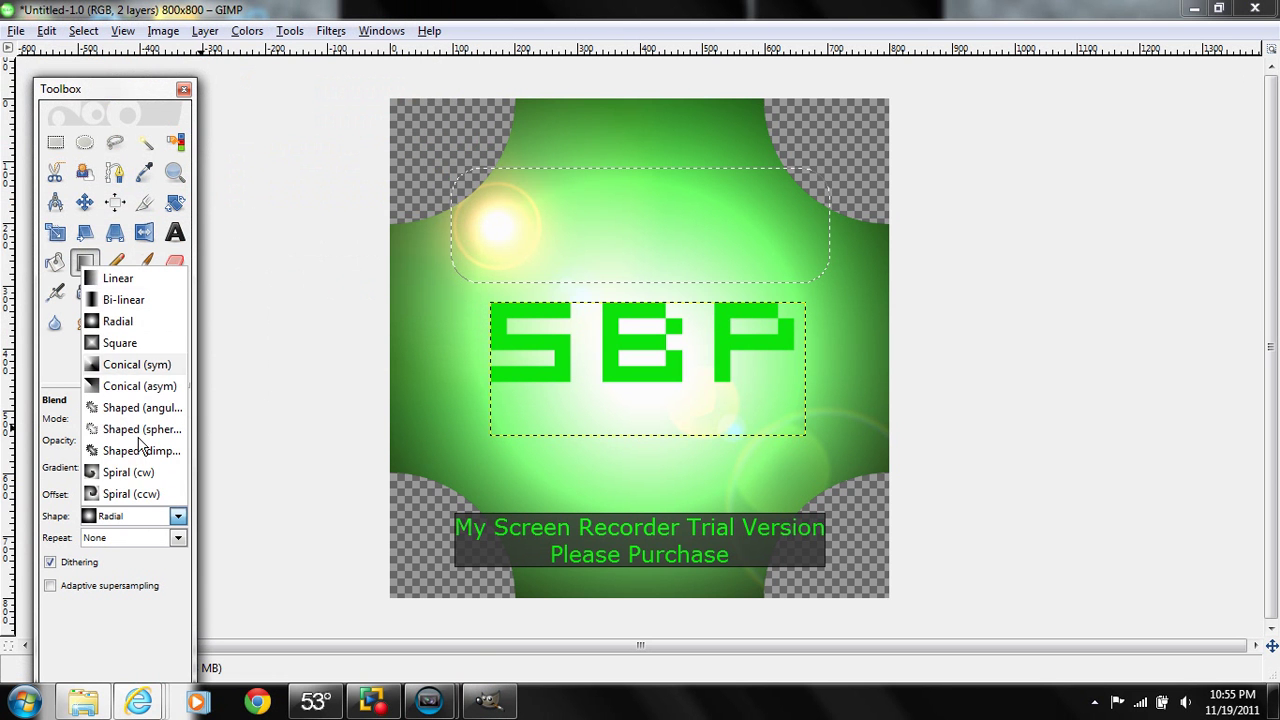
{"action": "left_click", "coordinate": [112, 279]}
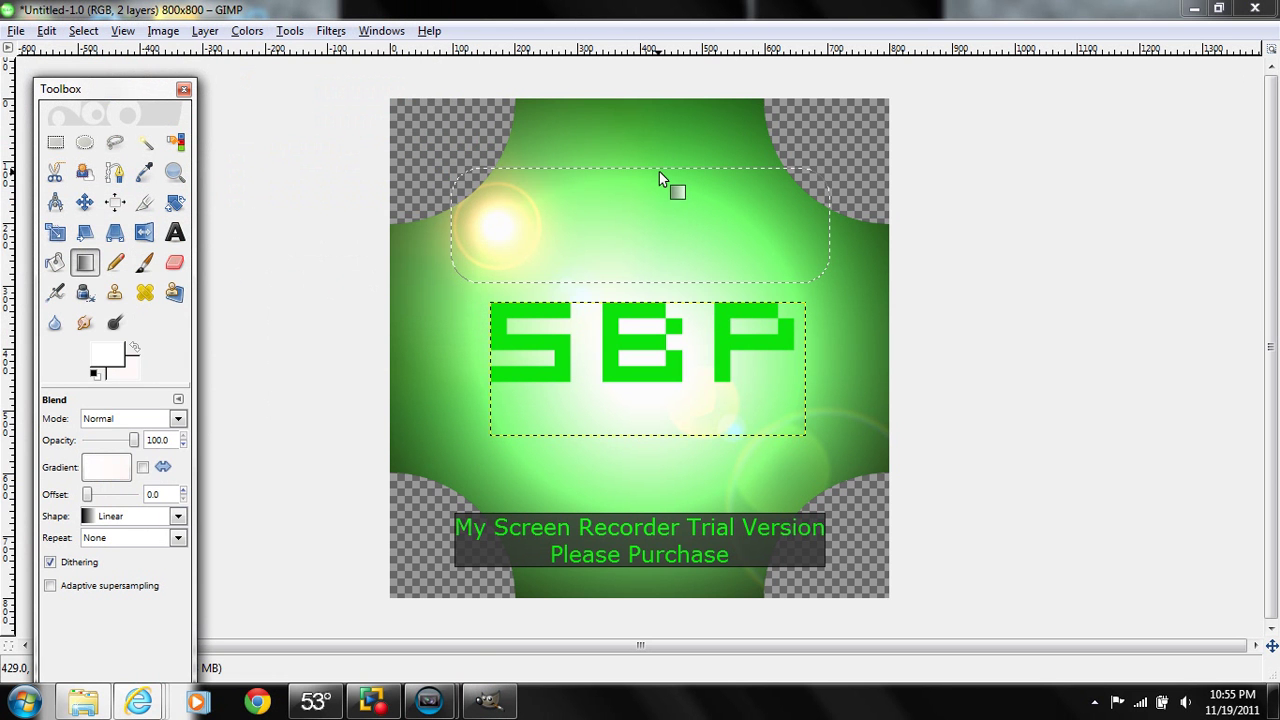
{"action": "left_click_drag", "start_coordinate": [644, 170], "coordinate": [644, 283]}
{"action": "key", "text": "ctrl"}
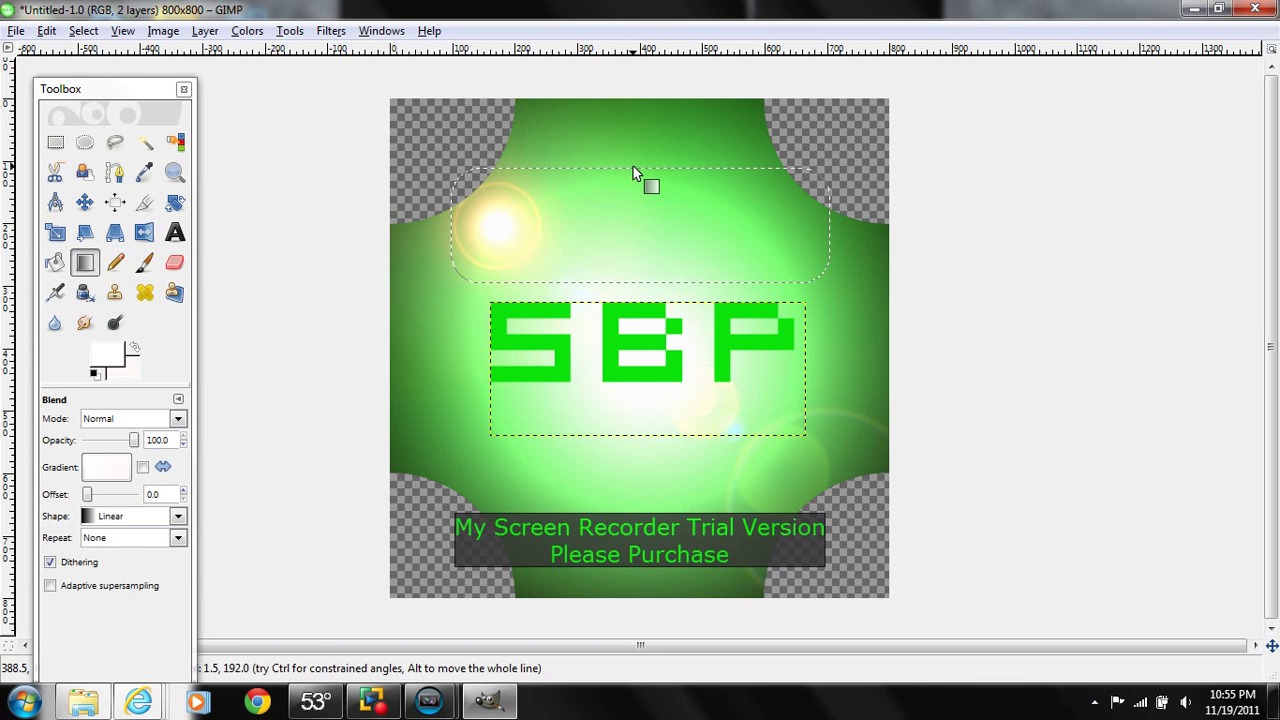
{"action": "key", "text": "ctrl"}
{"action": "left_click_drag", "start_coordinate": [633, 166], "coordinate": [636, 291]}
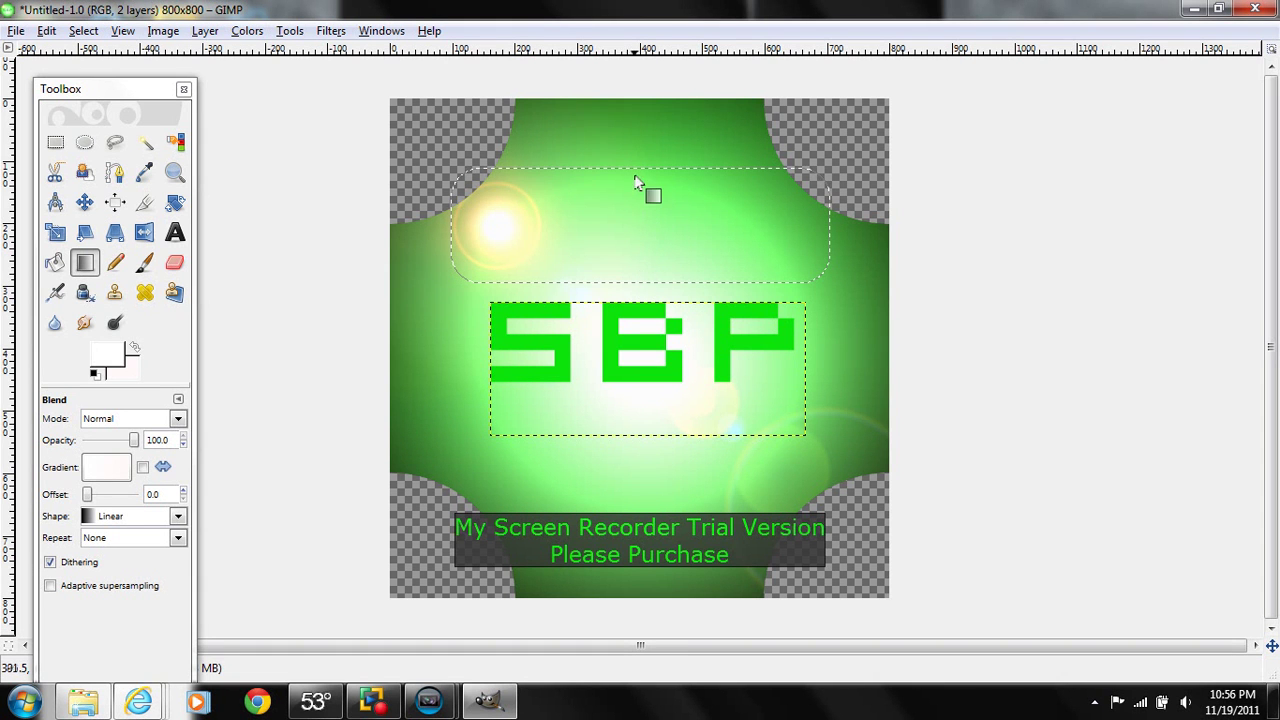
{"action": "left_click_drag", "start_coordinate": [633, 167], "coordinate": [638, 290]}
- Undo the corner rounding, the top rectangle selection, and one earlier step
{"action": "left_click", "coordinate": [46, 31]}
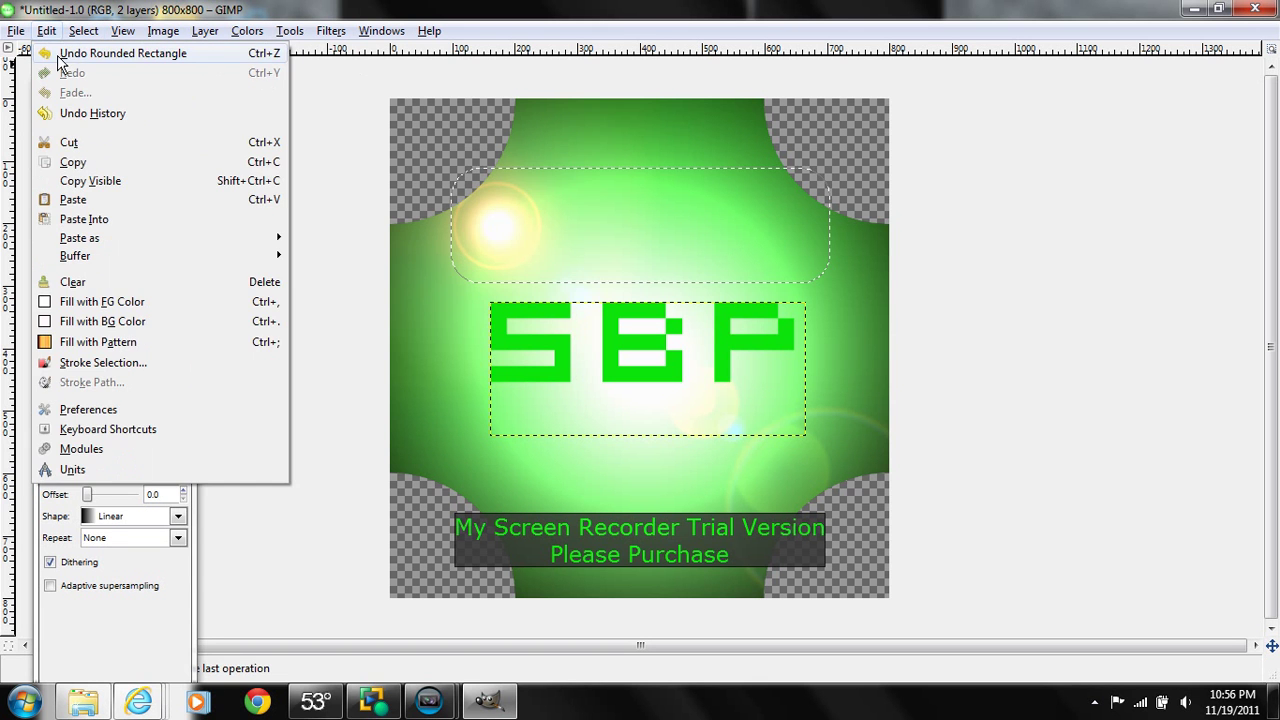
{"action": "left_click", "coordinate": [60, 54]}
{"action": "left_click", "coordinate": [48, 31]}
{"action": "left_click", "coordinate": [58, 53]}
{"action": "left_click", "coordinate": [47, 31]}
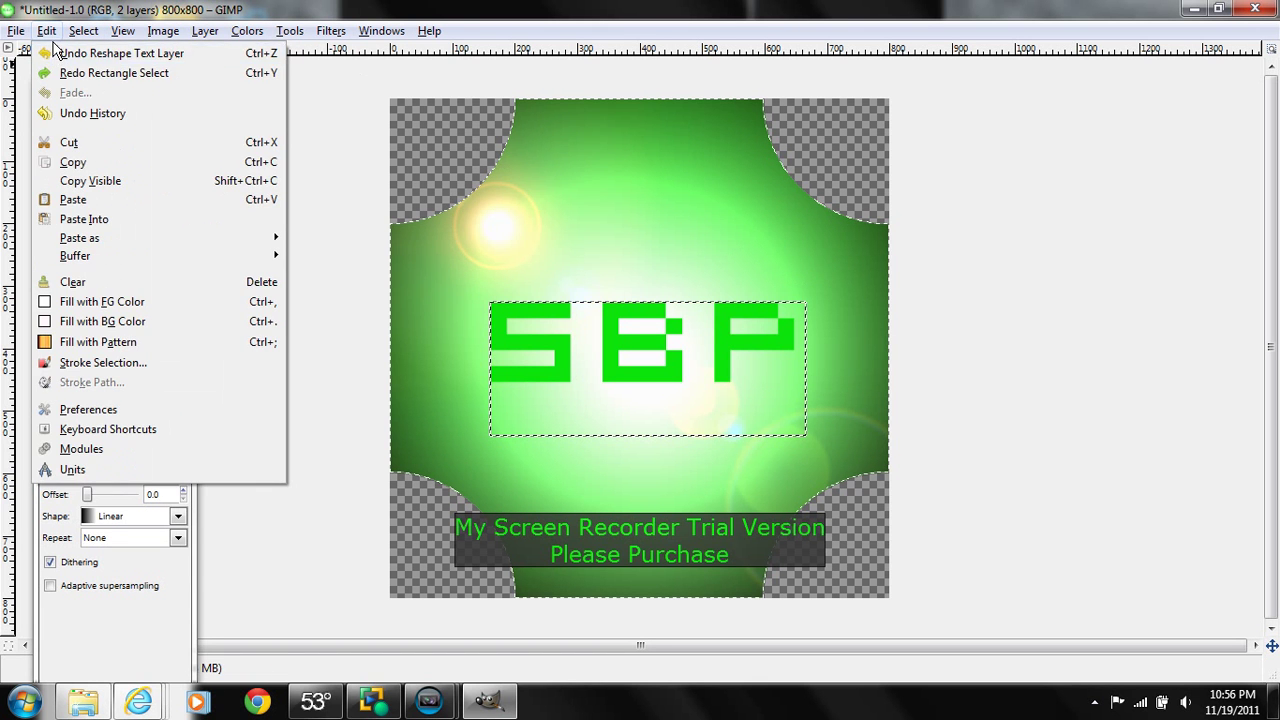
{"action": "left_click", "coordinate": [55, 53]}
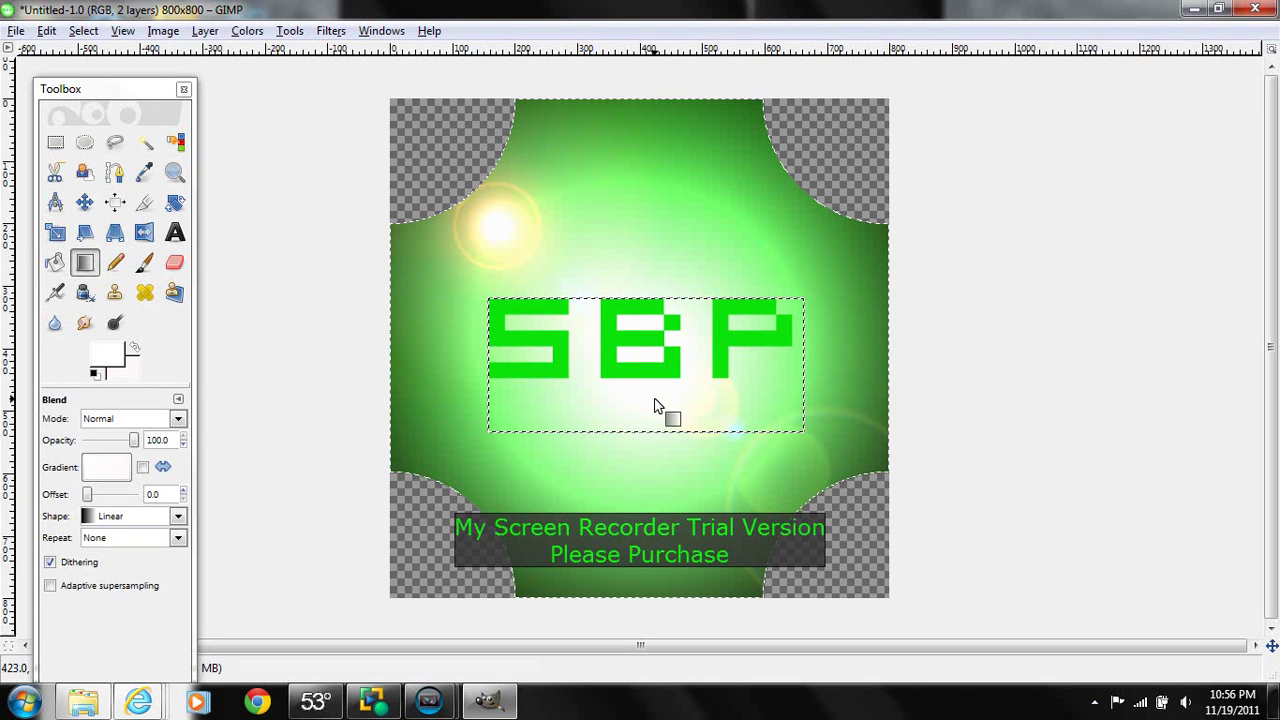
- Switch to the Move tool and grab a layer on the canvas
{"action": "left_click", "coordinate": [84, 202]}
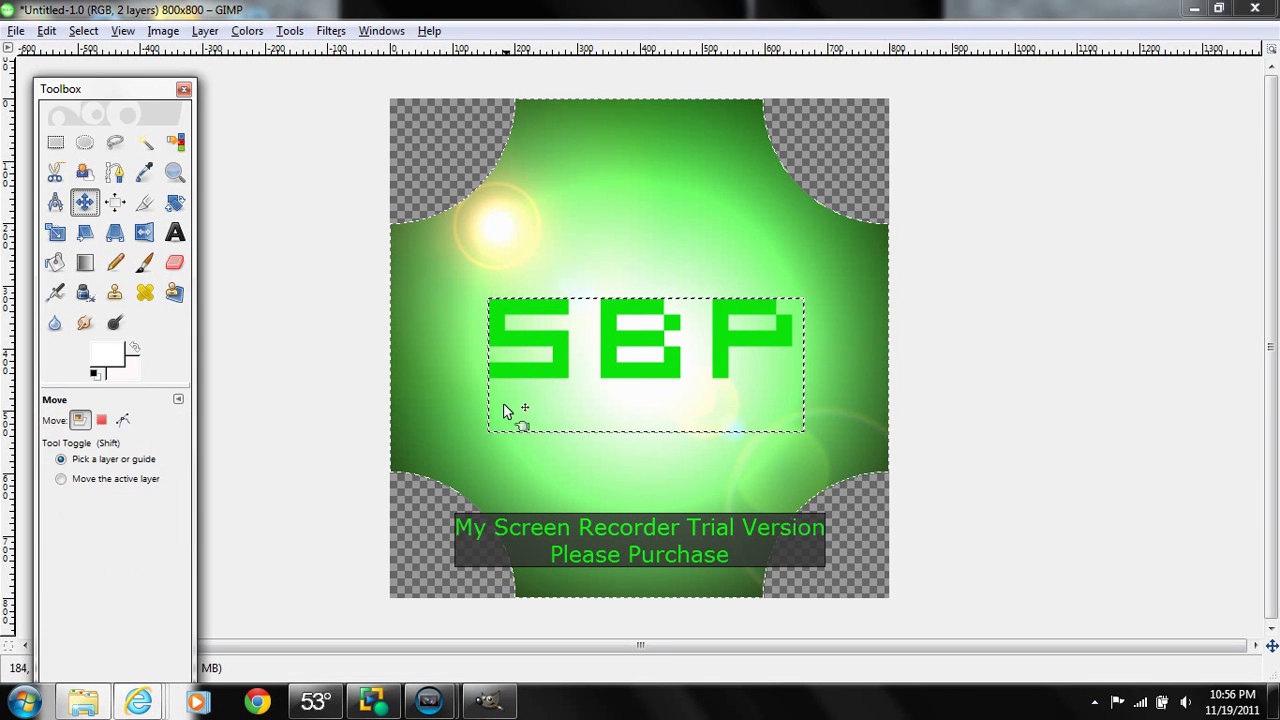
{"action": "left_click", "coordinate": [587, 400]}
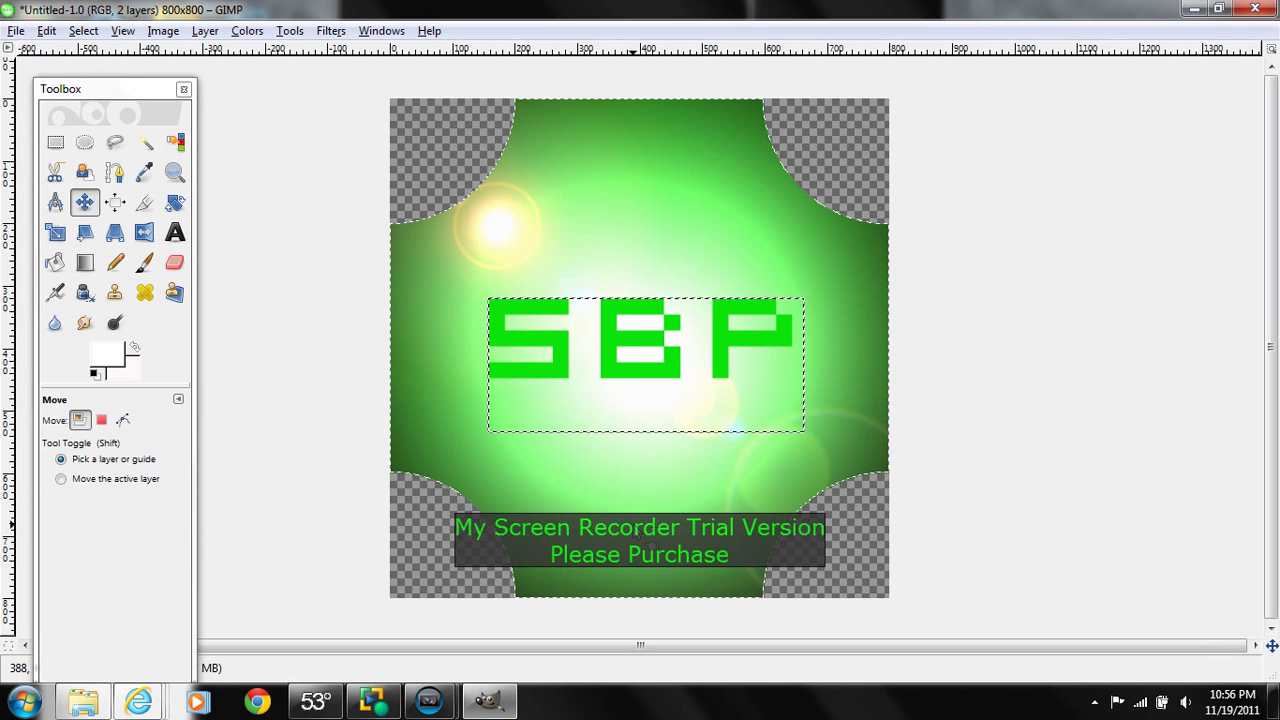
{"action": "key", "text": "ctrl"}
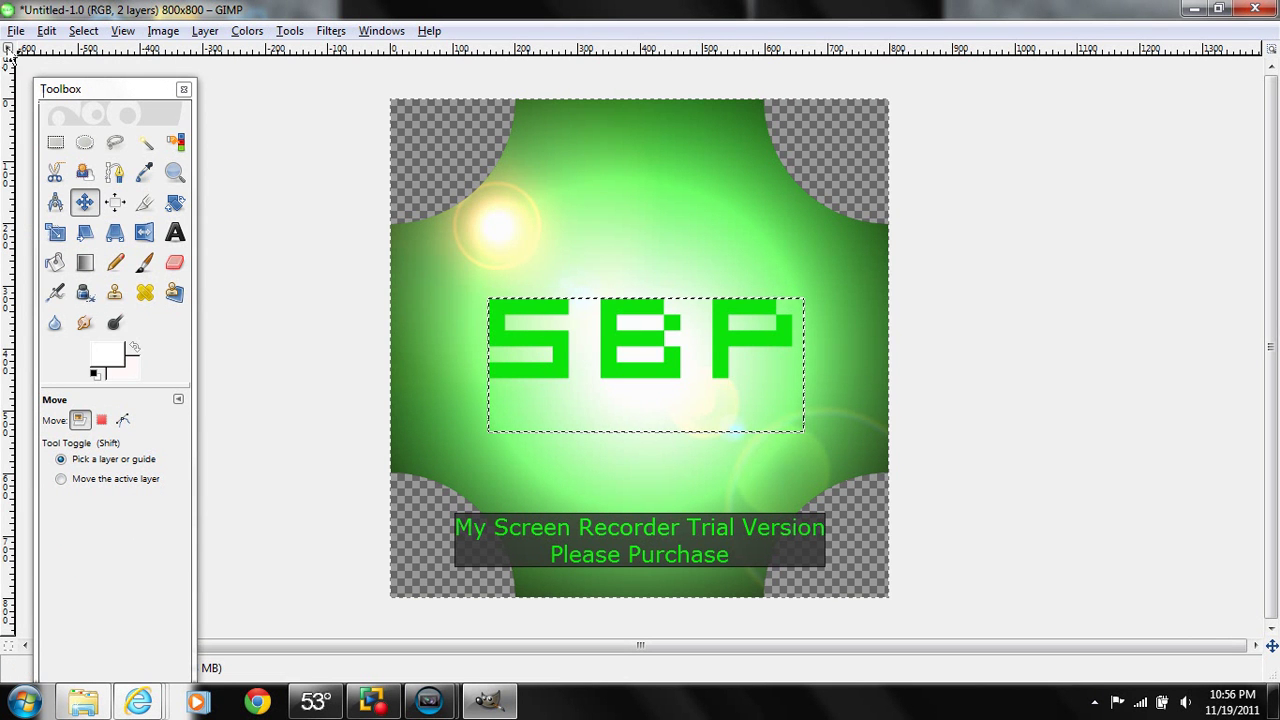
- Save the image as Untitled.xcf
{"action": "left_click", "coordinate": [16, 30]}
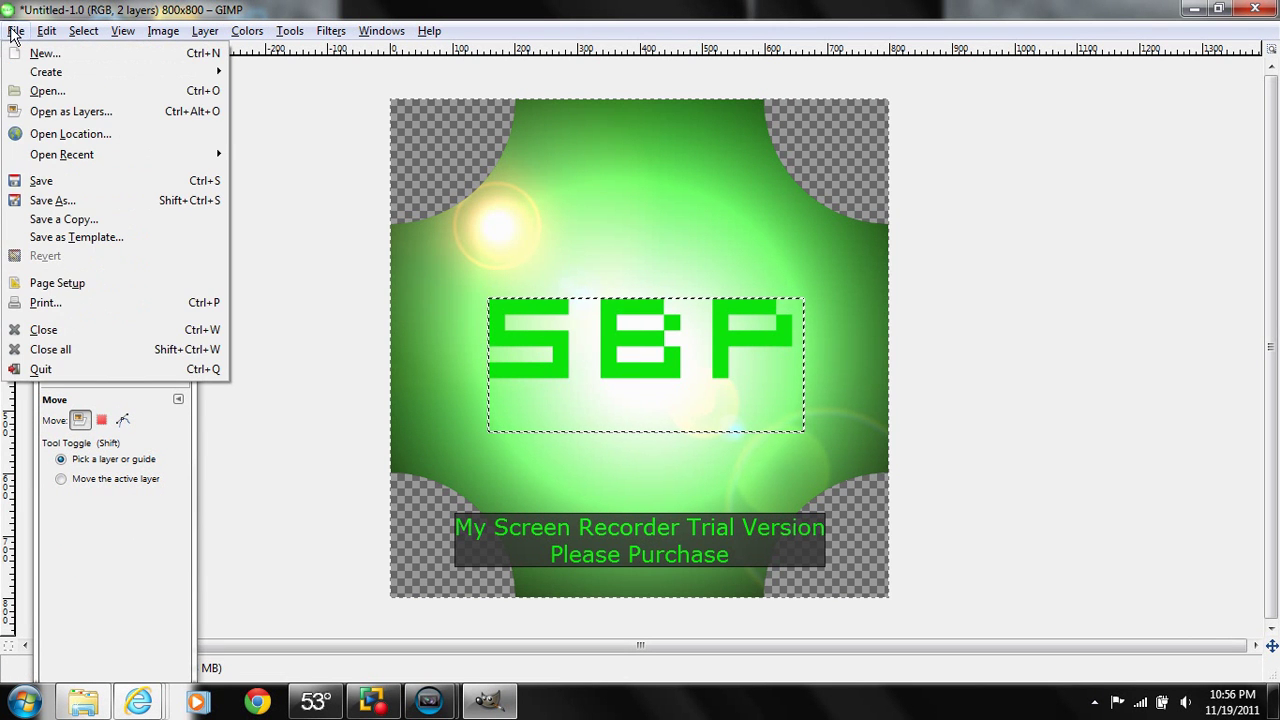
{"action": "left_click", "coordinate": [55, 200]}
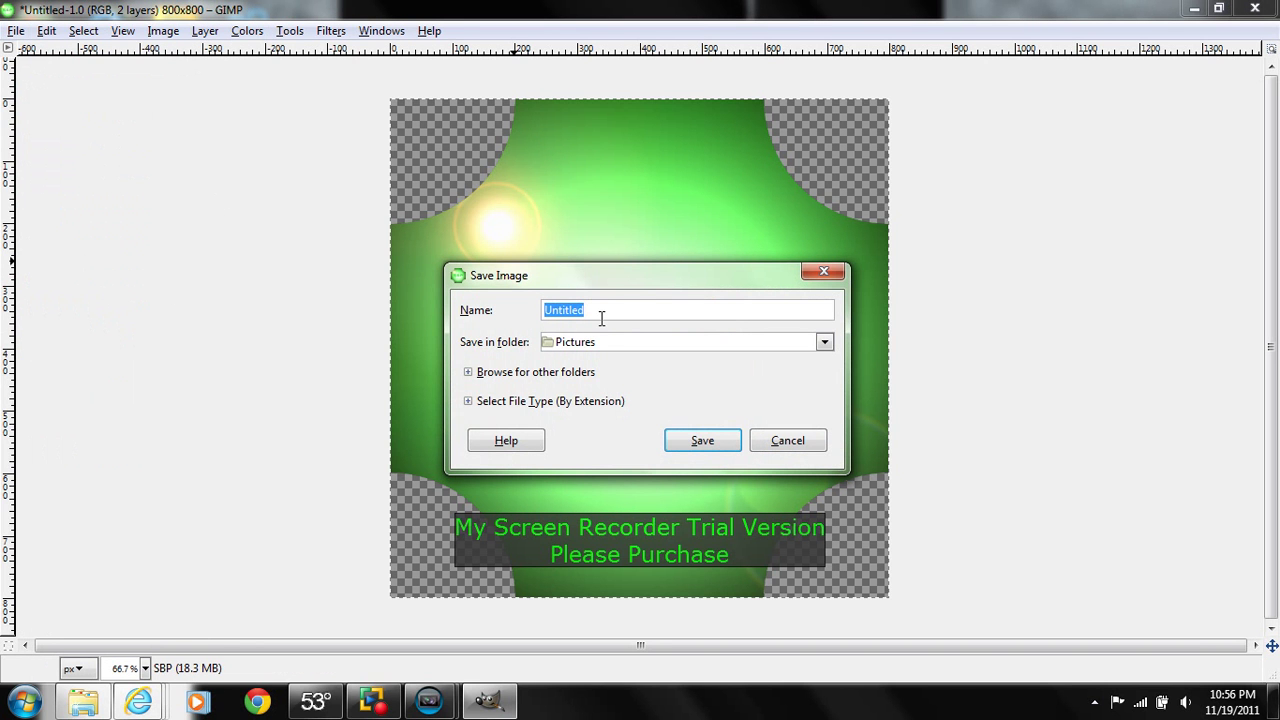
{"action": "left_click", "coordinate": [704, 440]}
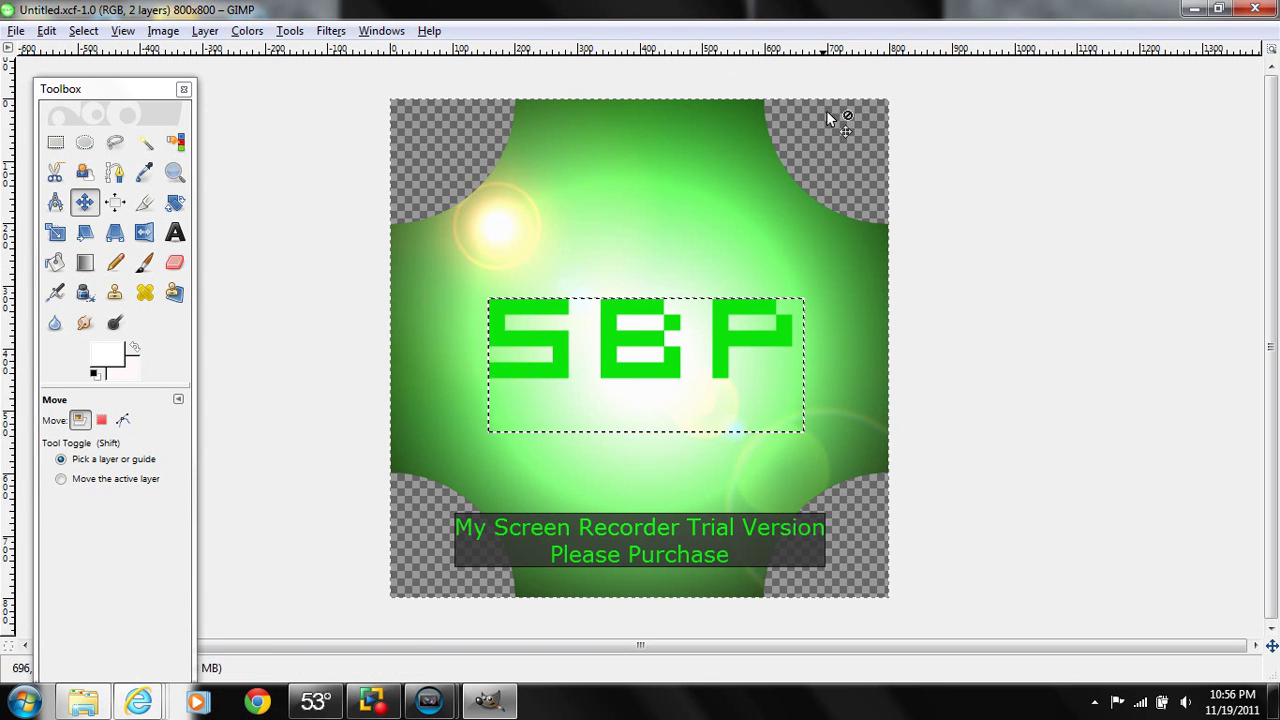
- Start a new Save As and change the file name's extension to jpeg
{"action": "left_click", "coordinate": [18, 32]}
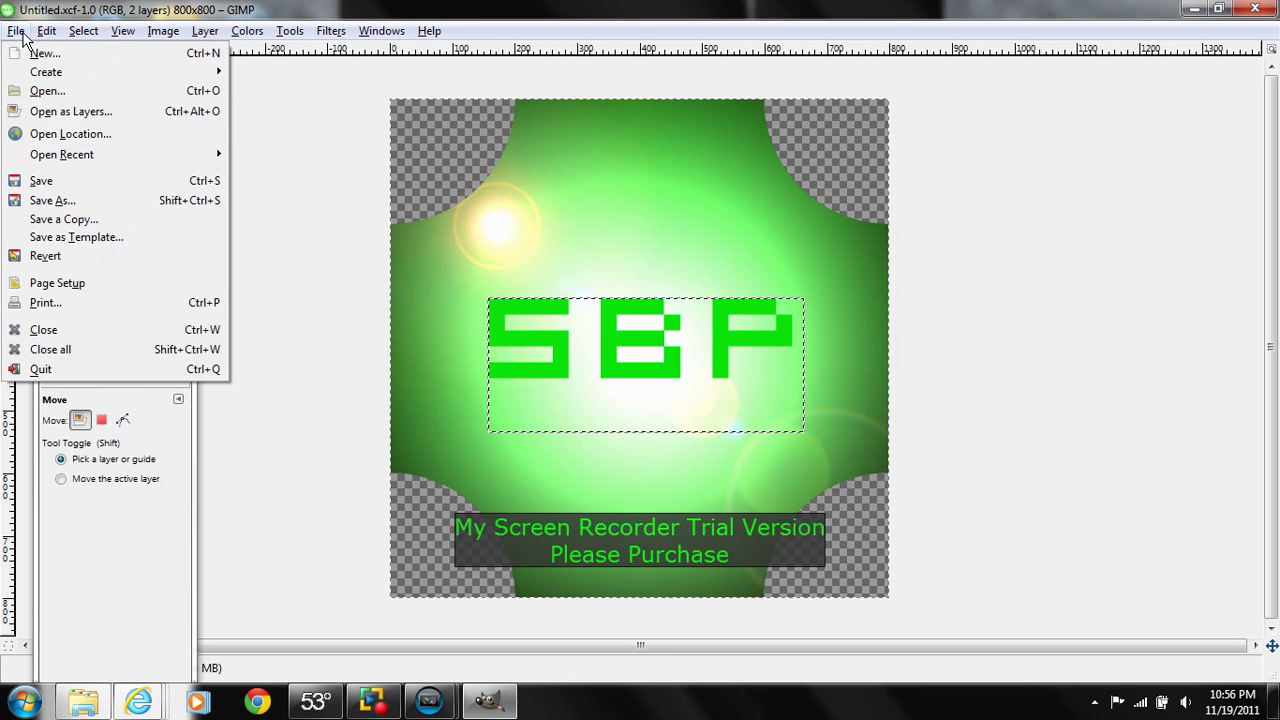
{"action": "left_click", "coordinate": [55, 201]}
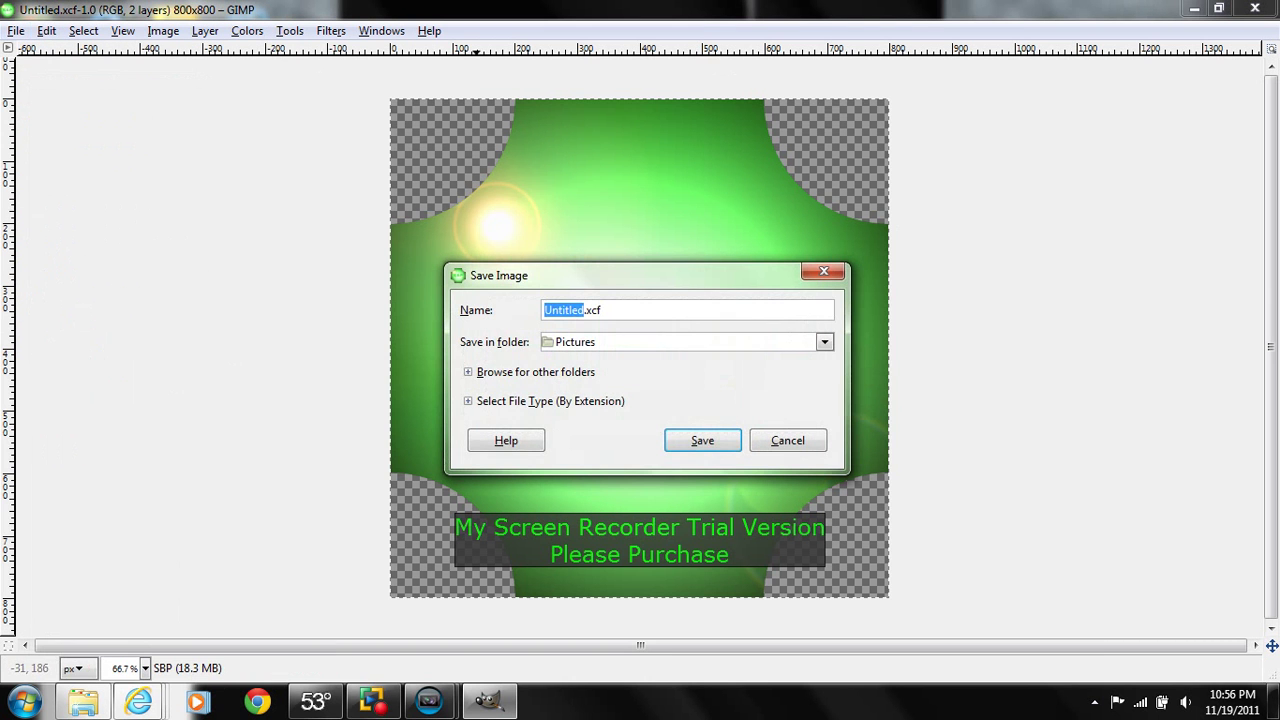
{"action": "left_click", "coordinate": [629, 314]}
{"action": "double_click", "coordinate": [594, 311]}
{"action": "type", "text": "jp"}
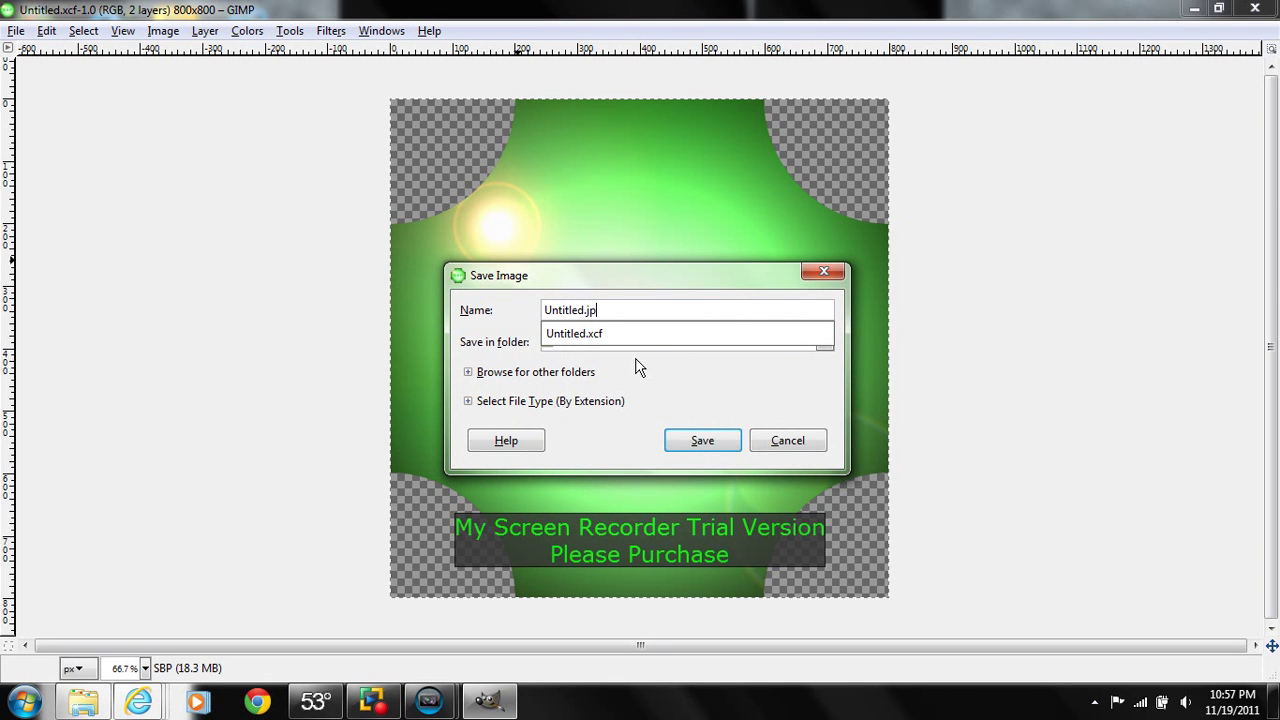
{"action": "type", "text": "eg"}
{"action": "left_click", "coordinate": [698, 445]}
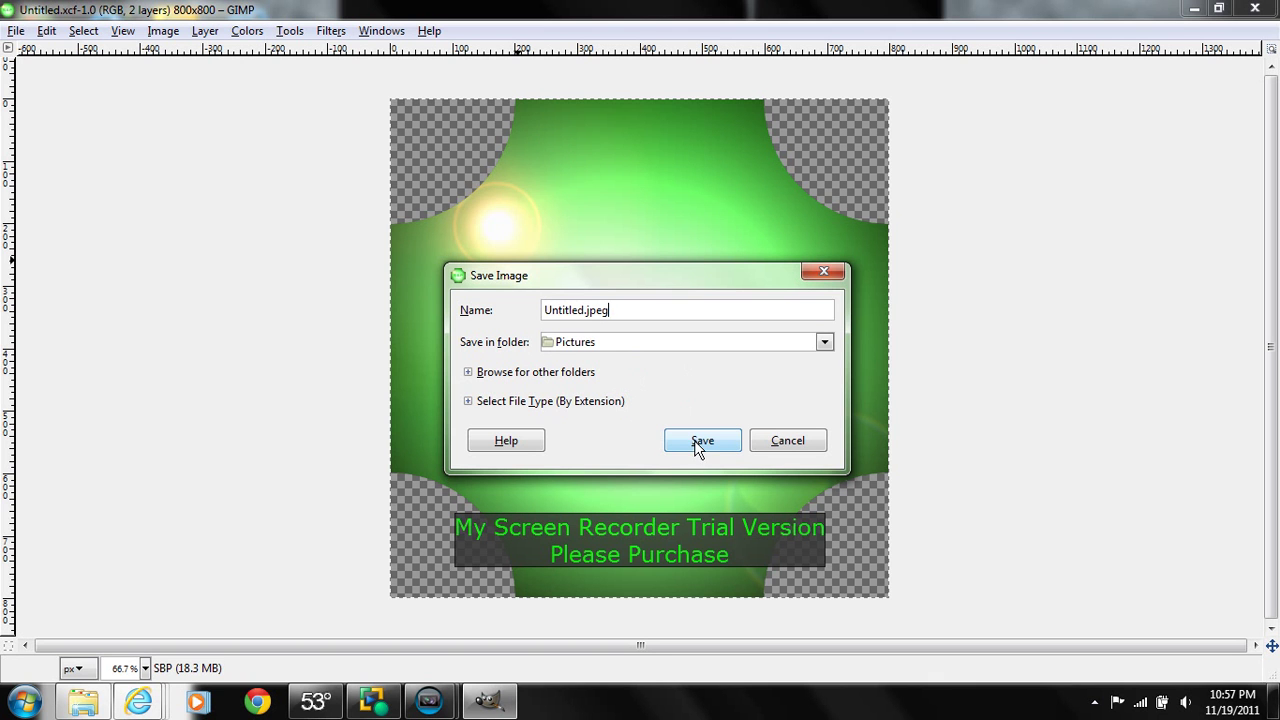
- Choose JPEG image as the file type and save
{"action": "left_click", "coordinate": [532, 404]}
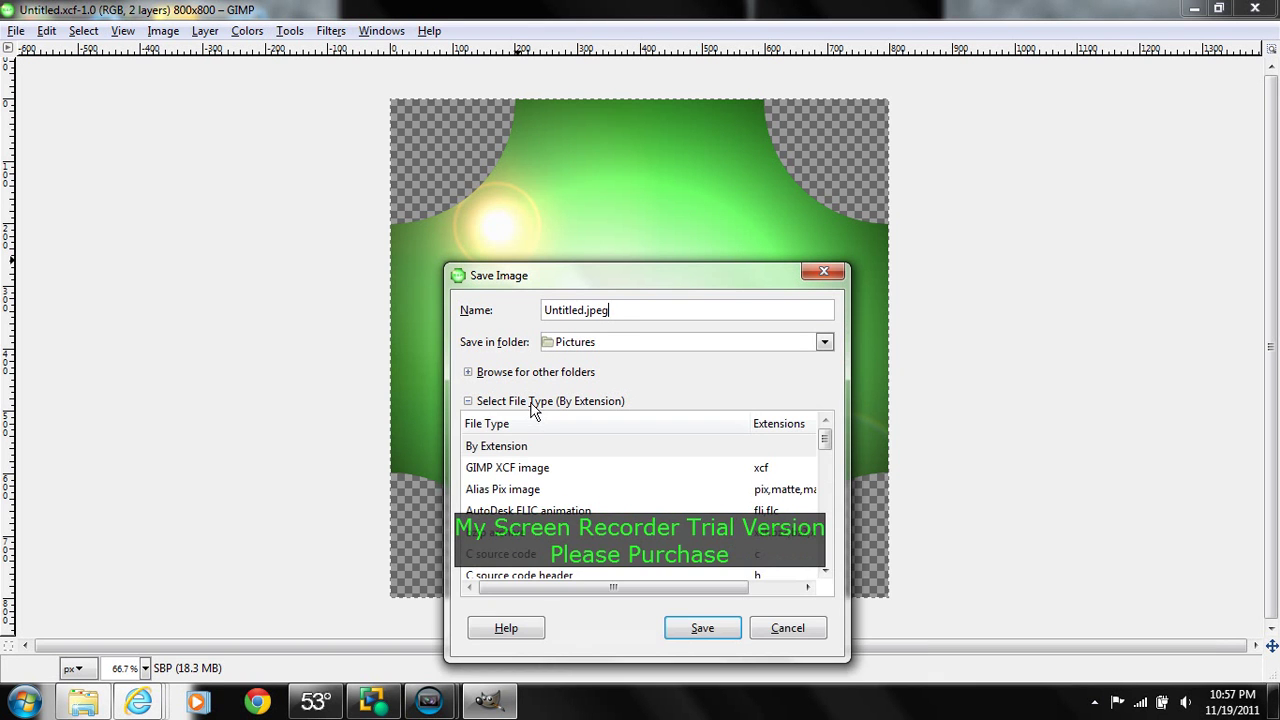
{"action": "scroll", "coordinate": [560, 495], "scroll_direction": "down", "scroll_amount": 3}
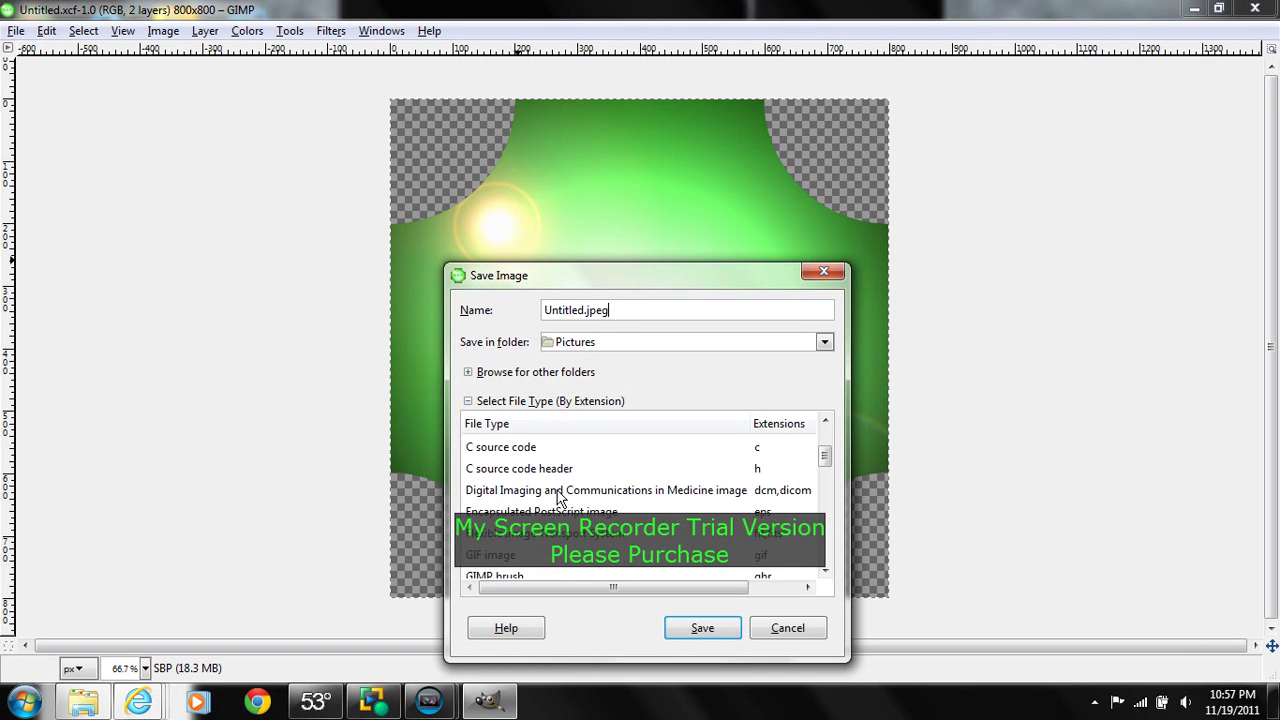
{"action": "scroll", "coordinate": [560, 495], "scroll_direction": "down", "scroll_amount": 5}
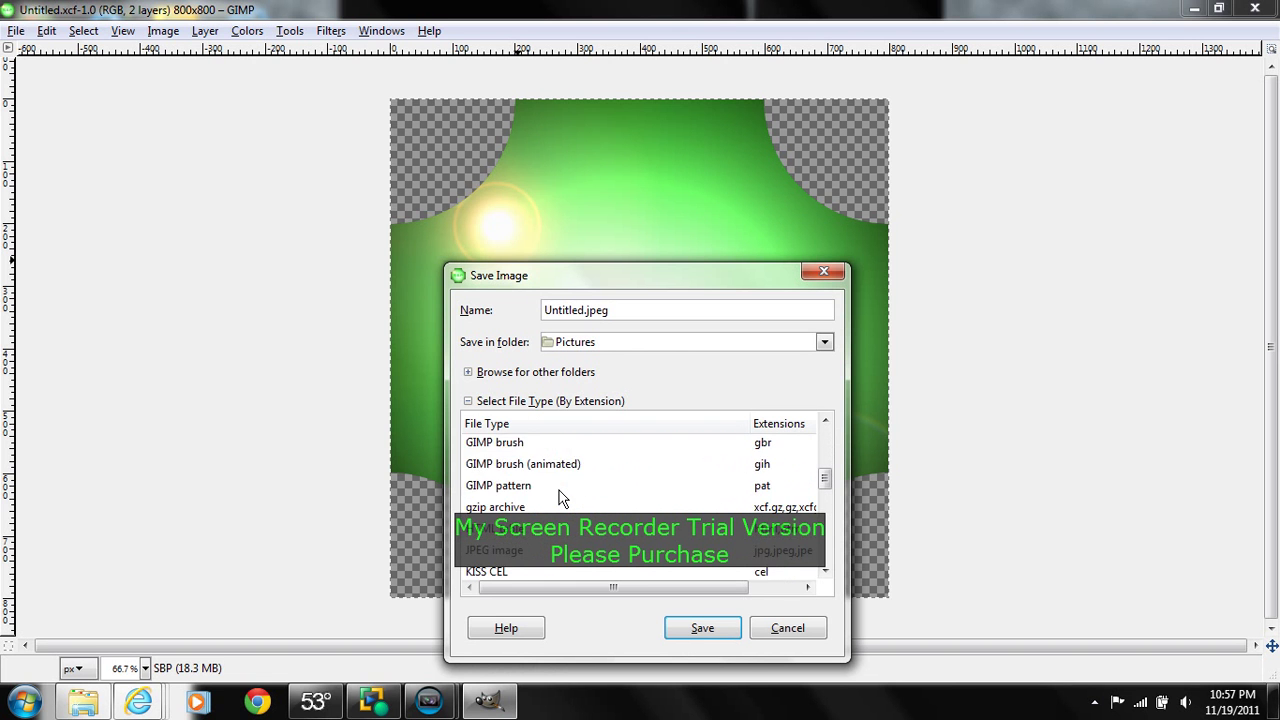
{"action": "scroll", "coordinate": [560, 497], "scroll_direction": "down", "scroll_amount": 6}
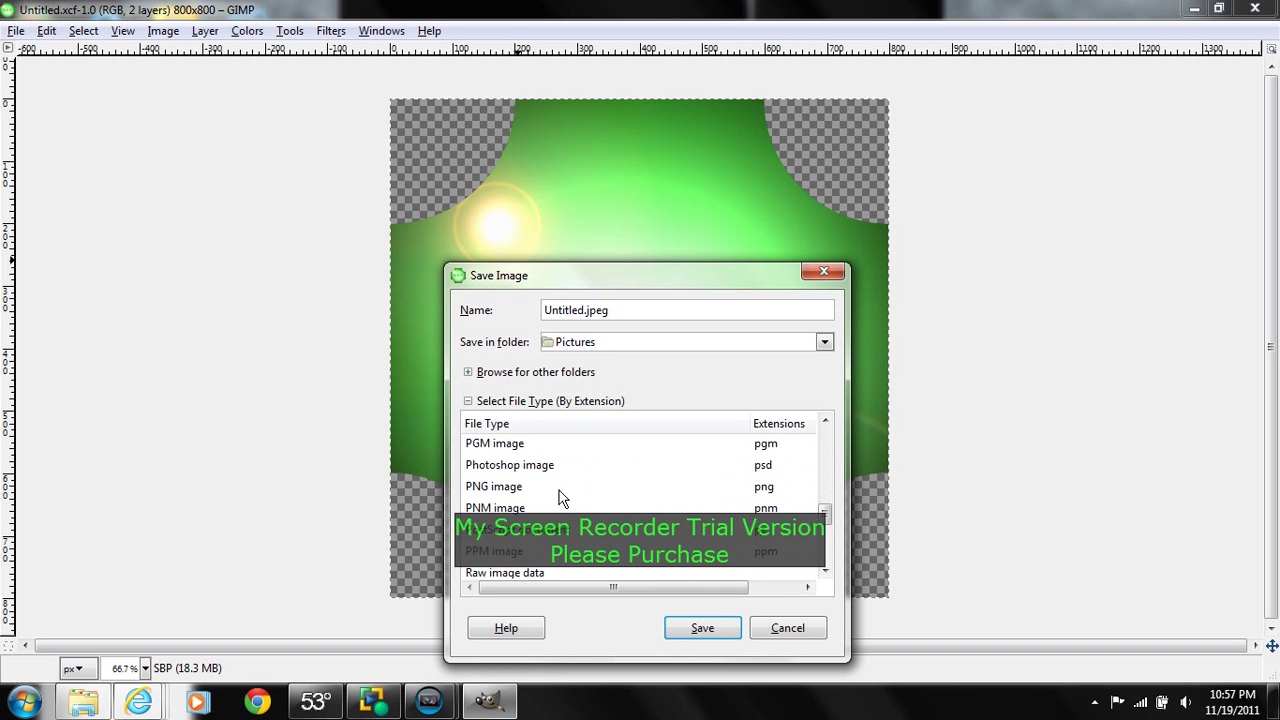
{"action": "scroll", "coordinate": [560, 497], "scroll_direction": "down", "scroll_amount": 6}
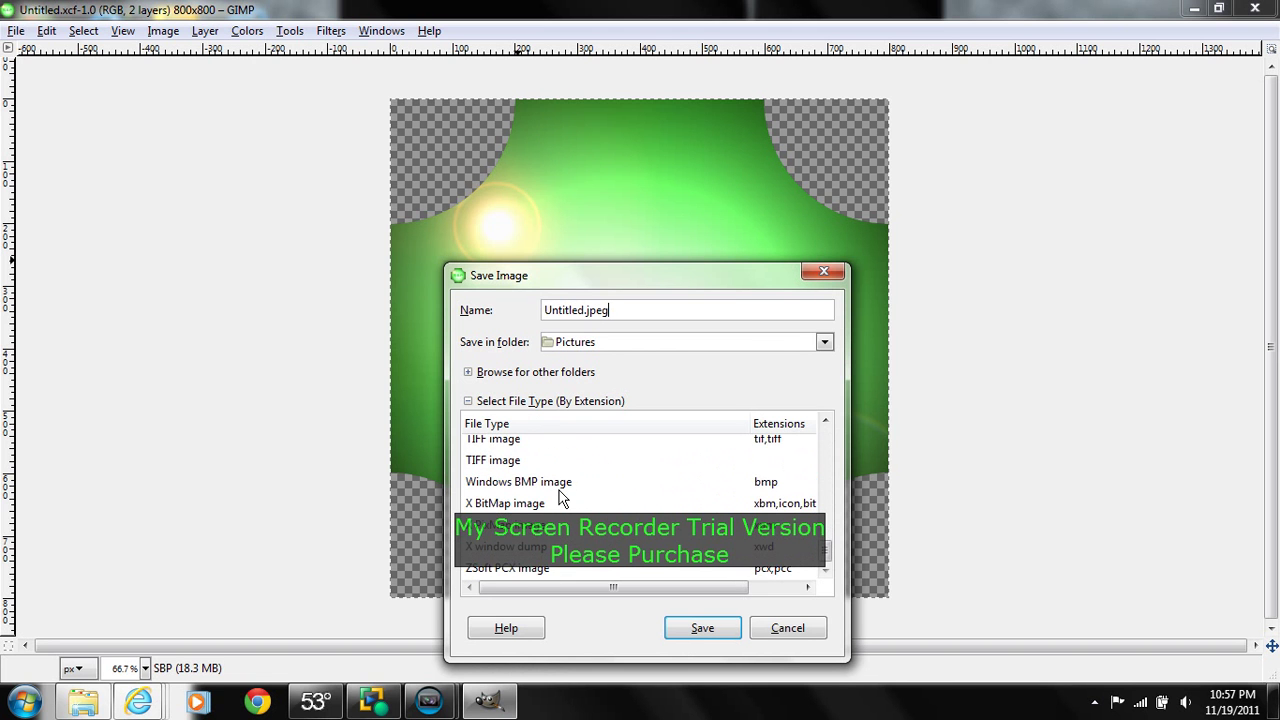
{"action": "scroll", "coordinate": [560, 497], "scroll_direction": "up", "scroll_amount": 12}
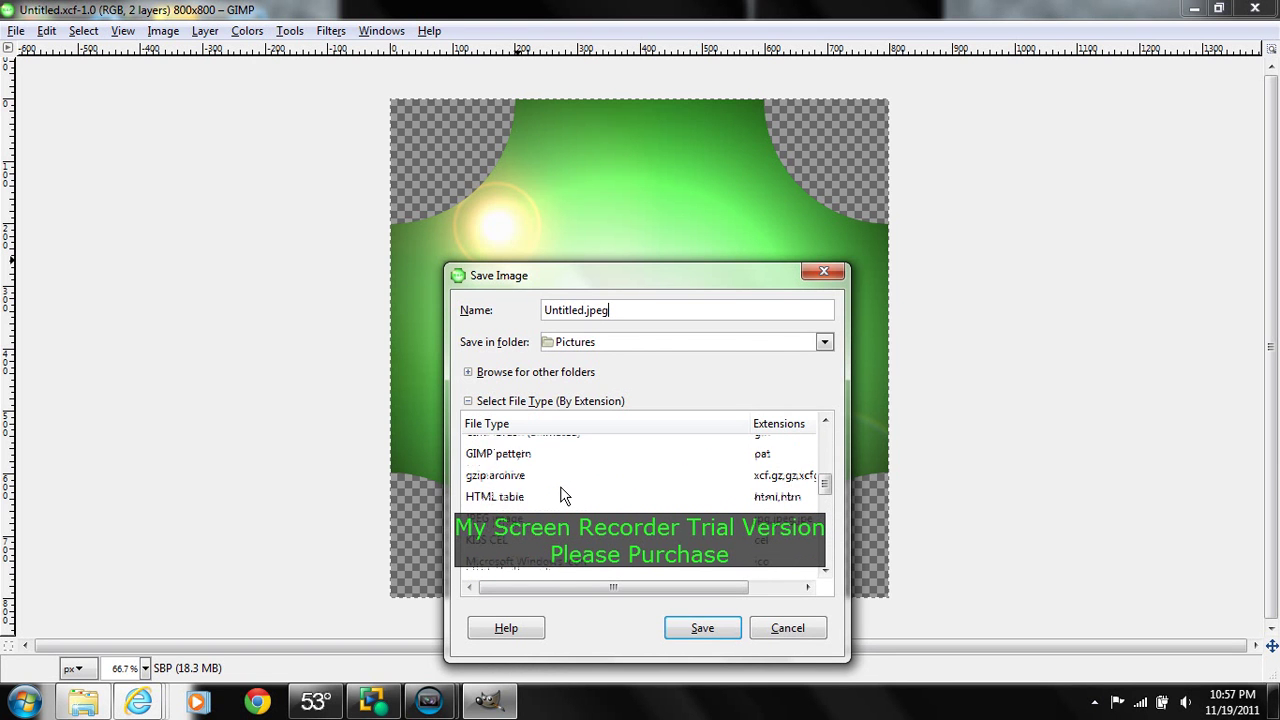
{"action": "left_click", "coordinate": [536, 520]}
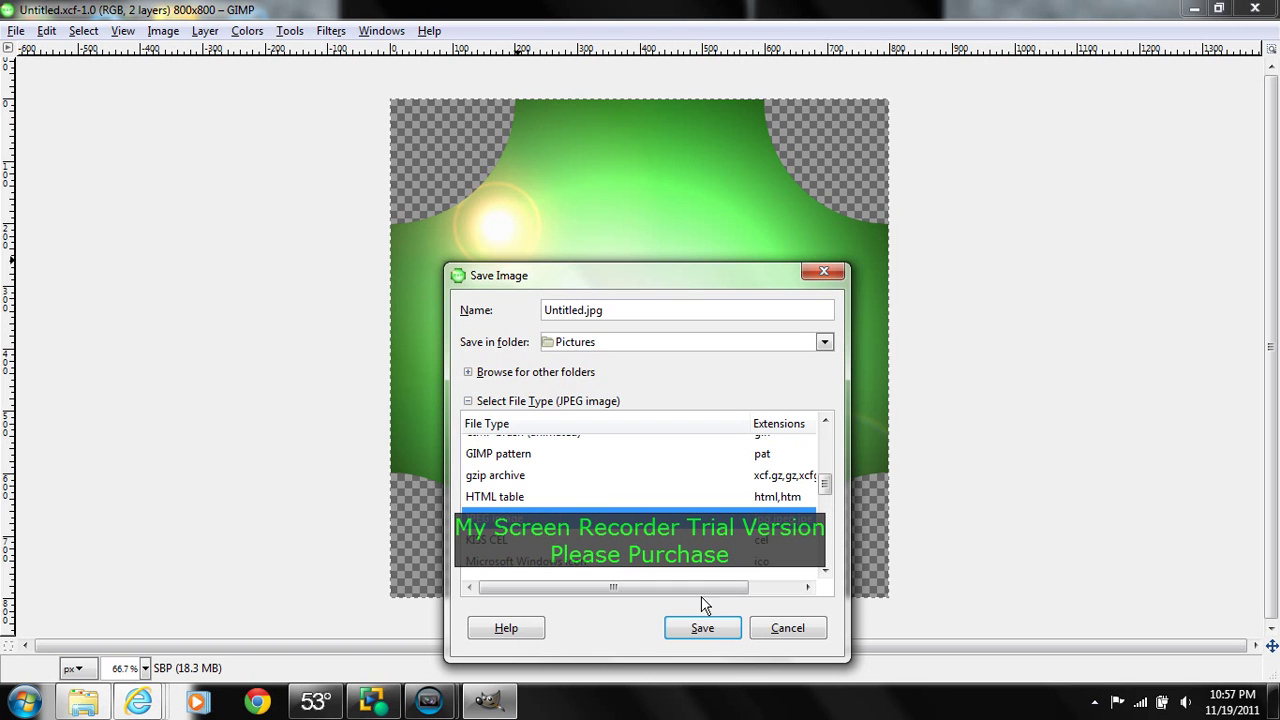
{"action": "left_click", "coordinate": [710, 632]}
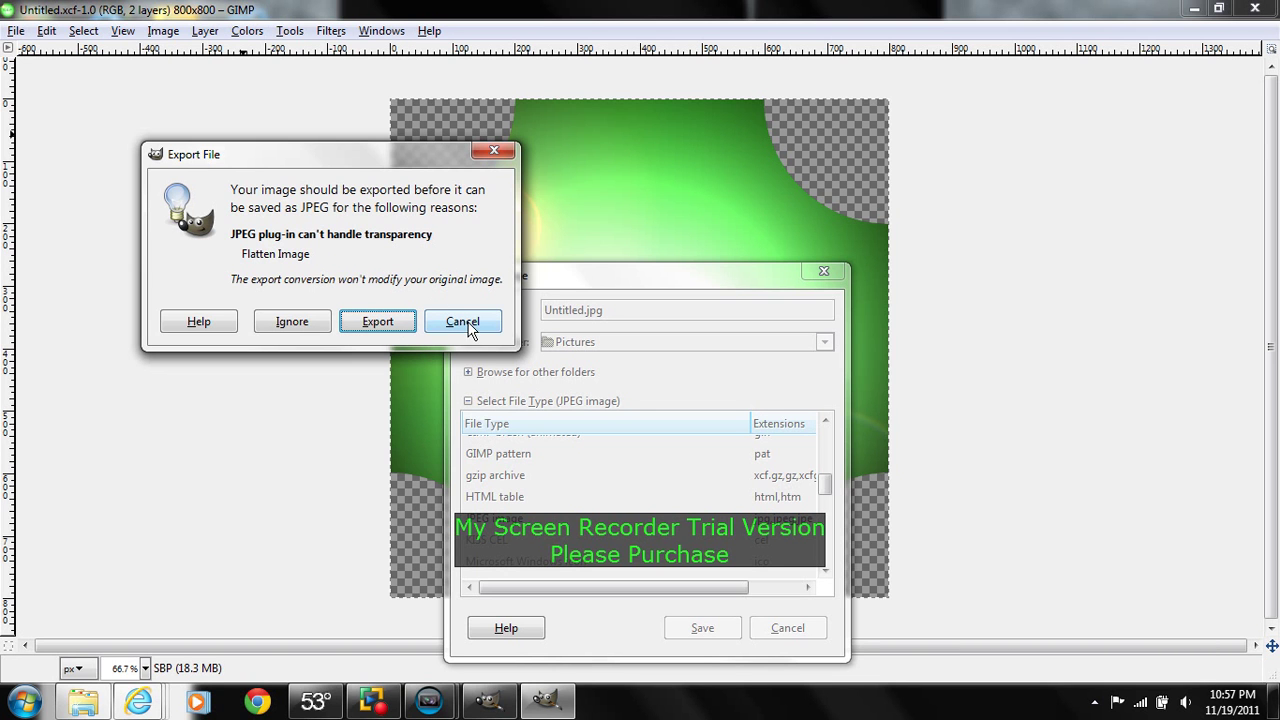
- Flatten on export and save the JPEG at quality 100
{"action": "left_click", "coordinate": [392, 322]}
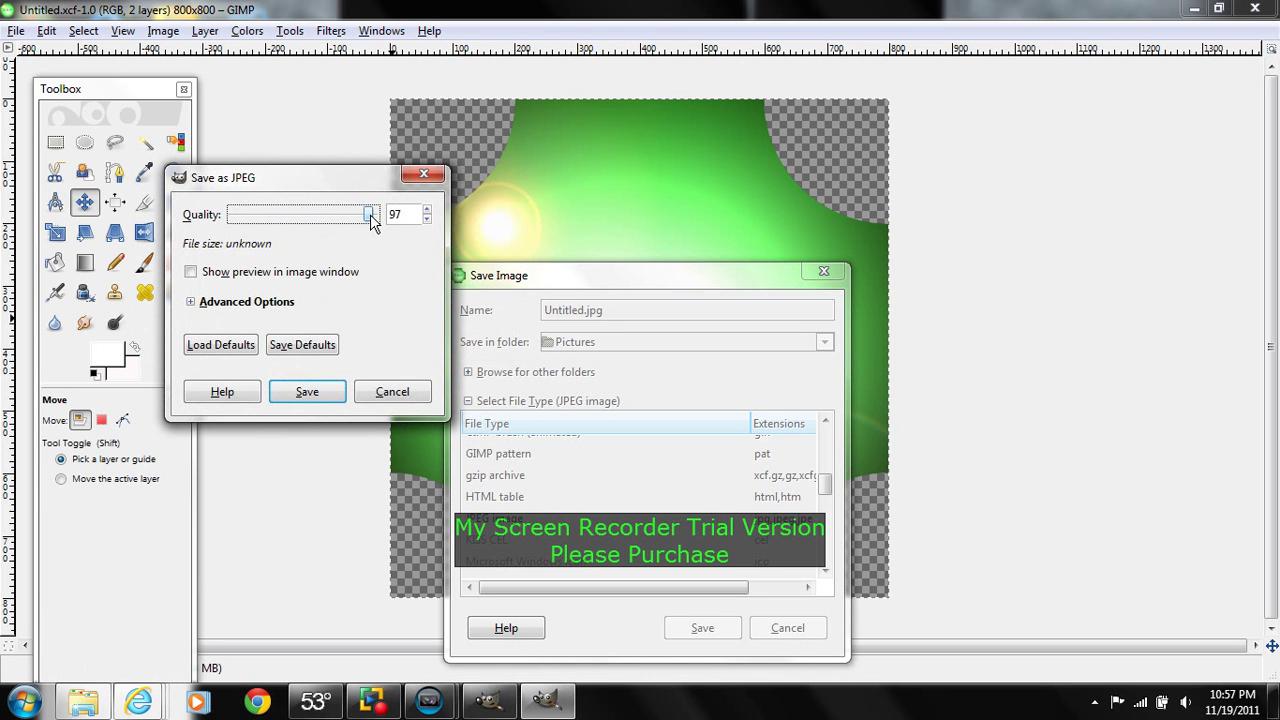
{"action": "left_click_drag", "start_coordinate": [370, 220], "coordinate": [388, 218]}
{"action": "left_click", "coordinate": [312, 397]}
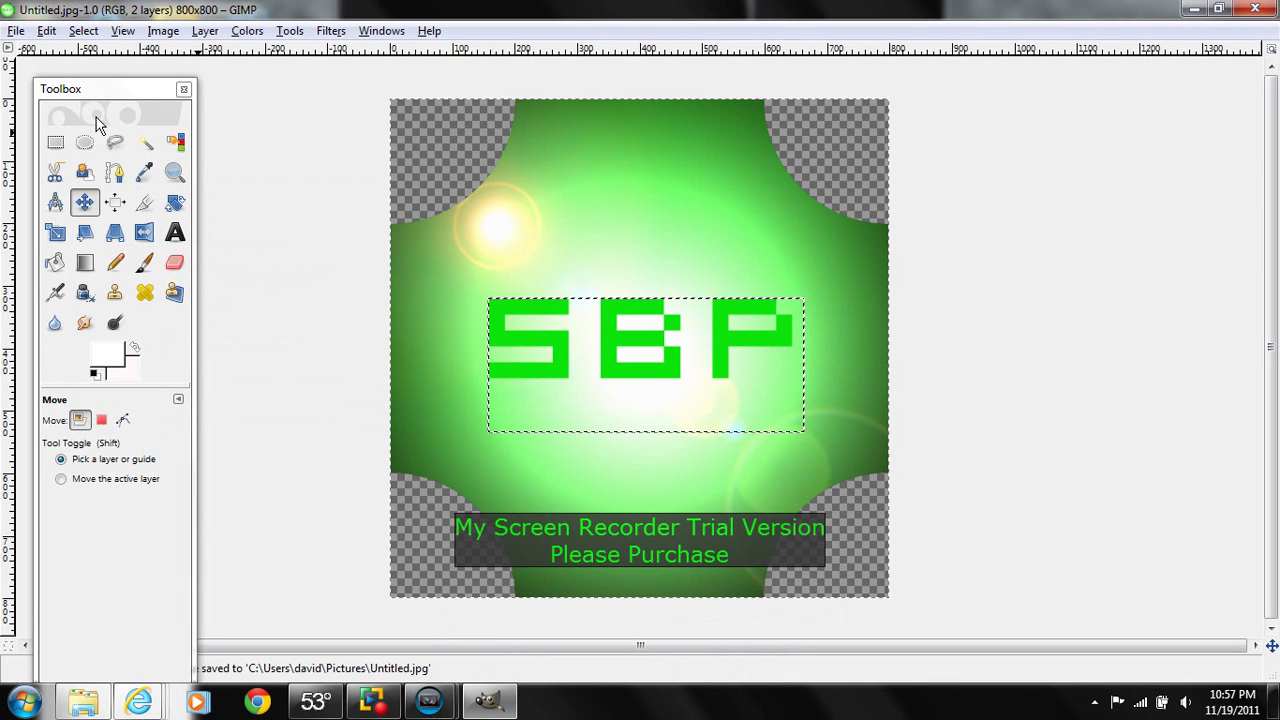
- Close the banner image, quit GIMP, and open the Windows Explorer Libraries window
{"action": "left_click", "coordinate": [1266, 8]}
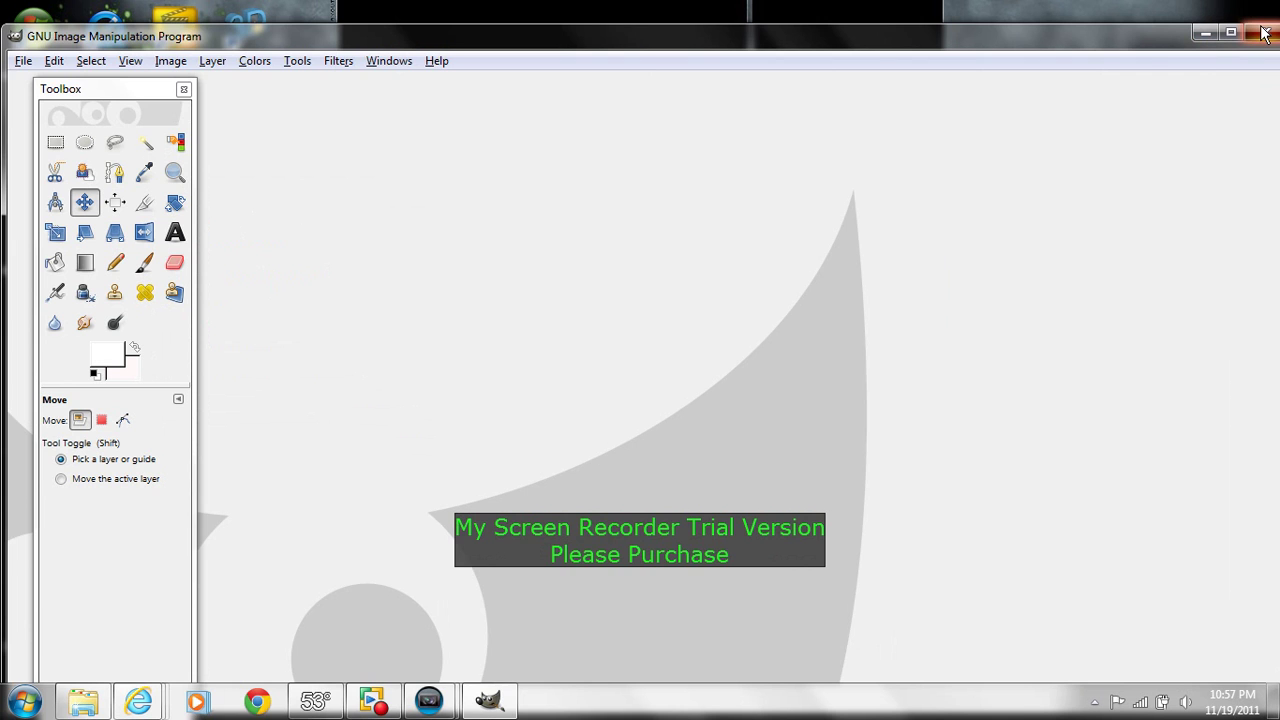
{"action": "left_click", "coordinate": [1263, 33]}
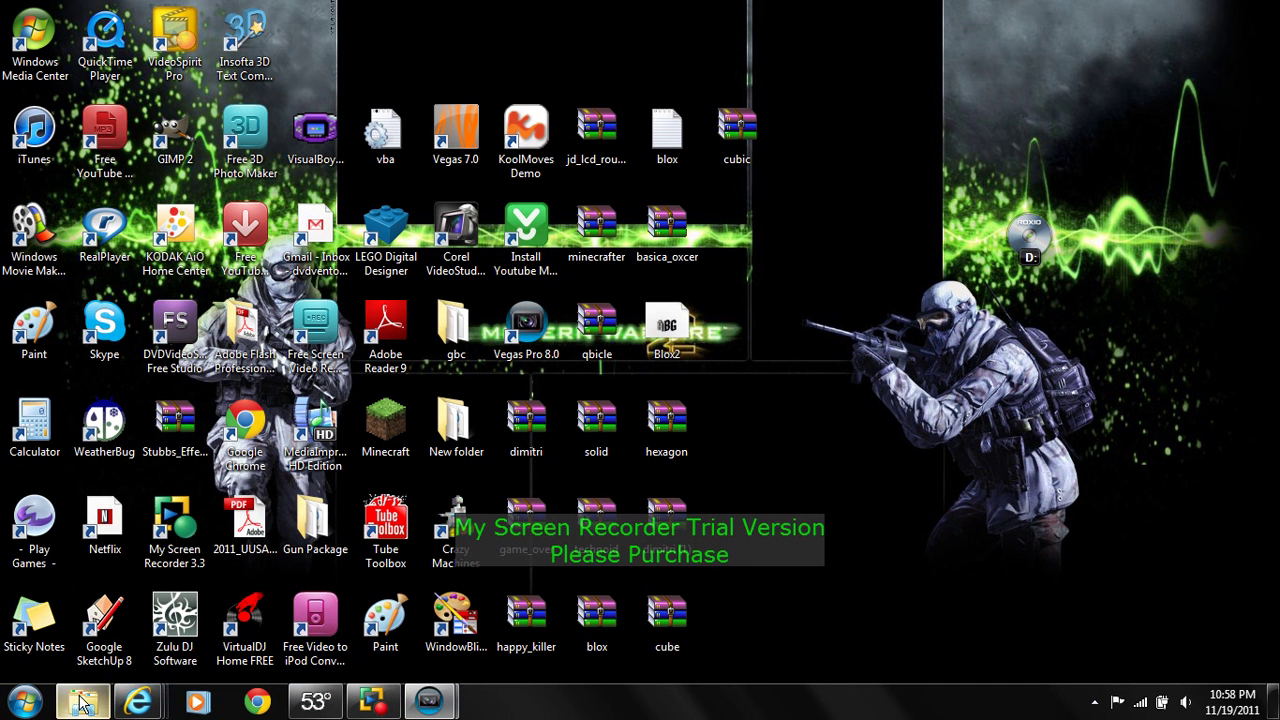
{"action": "left_click", "coordinate": [84, 702]}
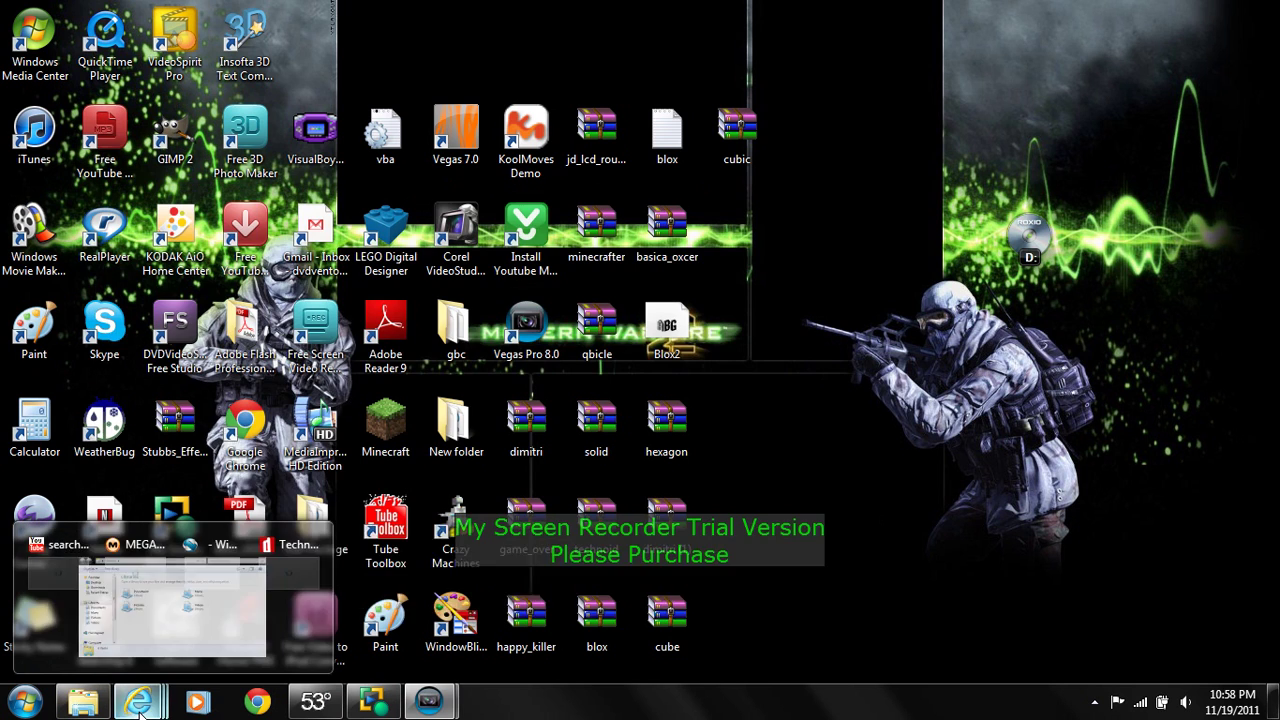
- Bring the YouTube channel page forward, scroll it, and open the channel home with the SBP avatar
{"action": "mouse_move", "coordinate": [138, 702]}
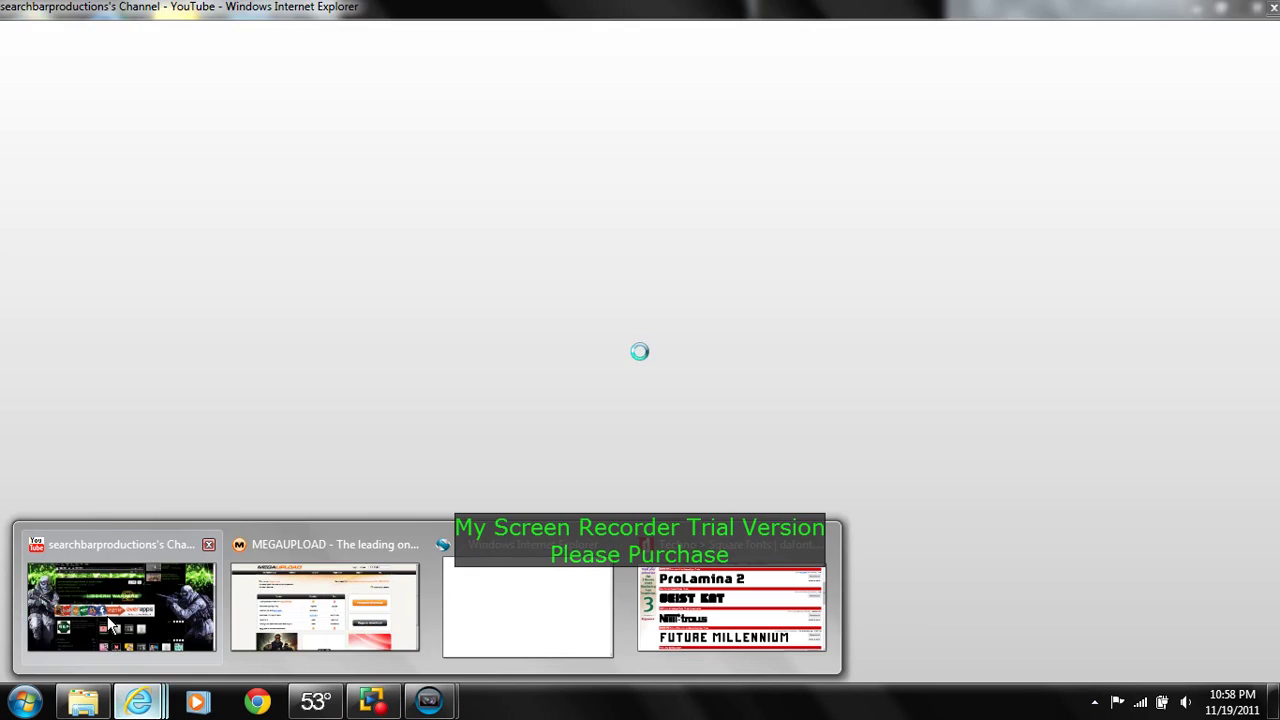
{"action": "left_click", "coordinate": [112, 626]}
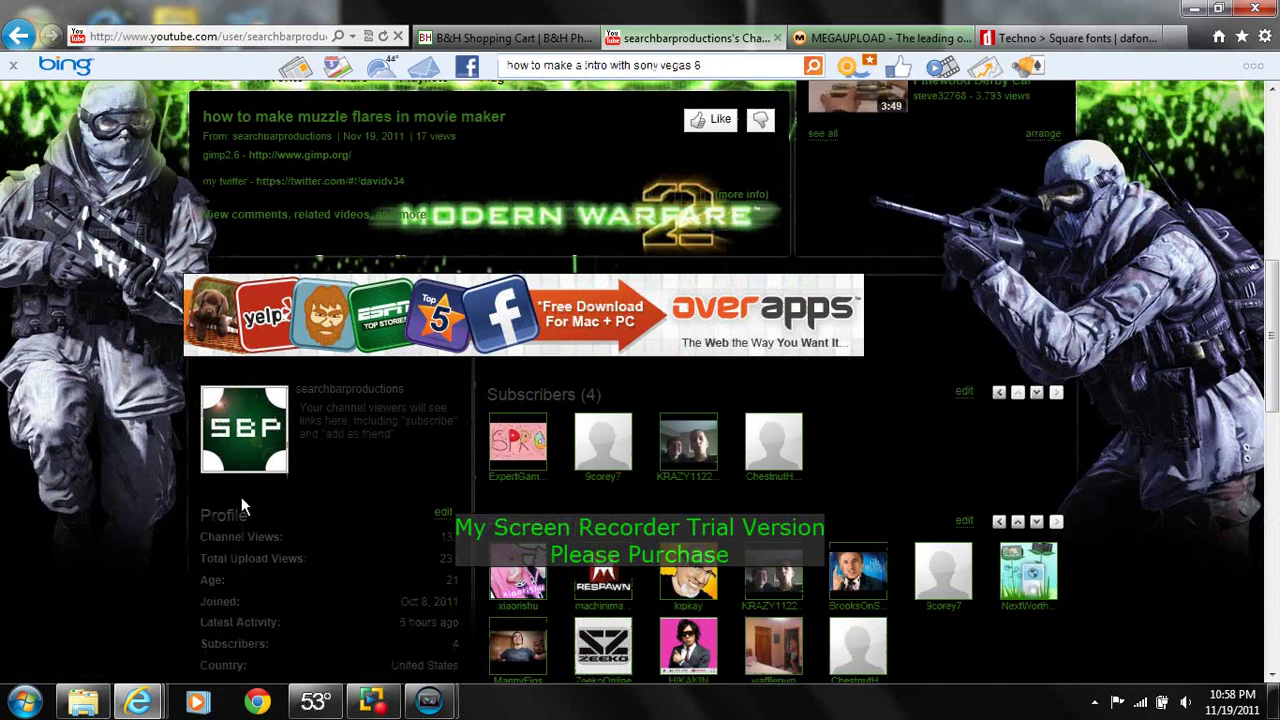
{"action": "scroll", "coordinate": [241, 497], "scroll_direction": "down", "scroll_amount": 1}
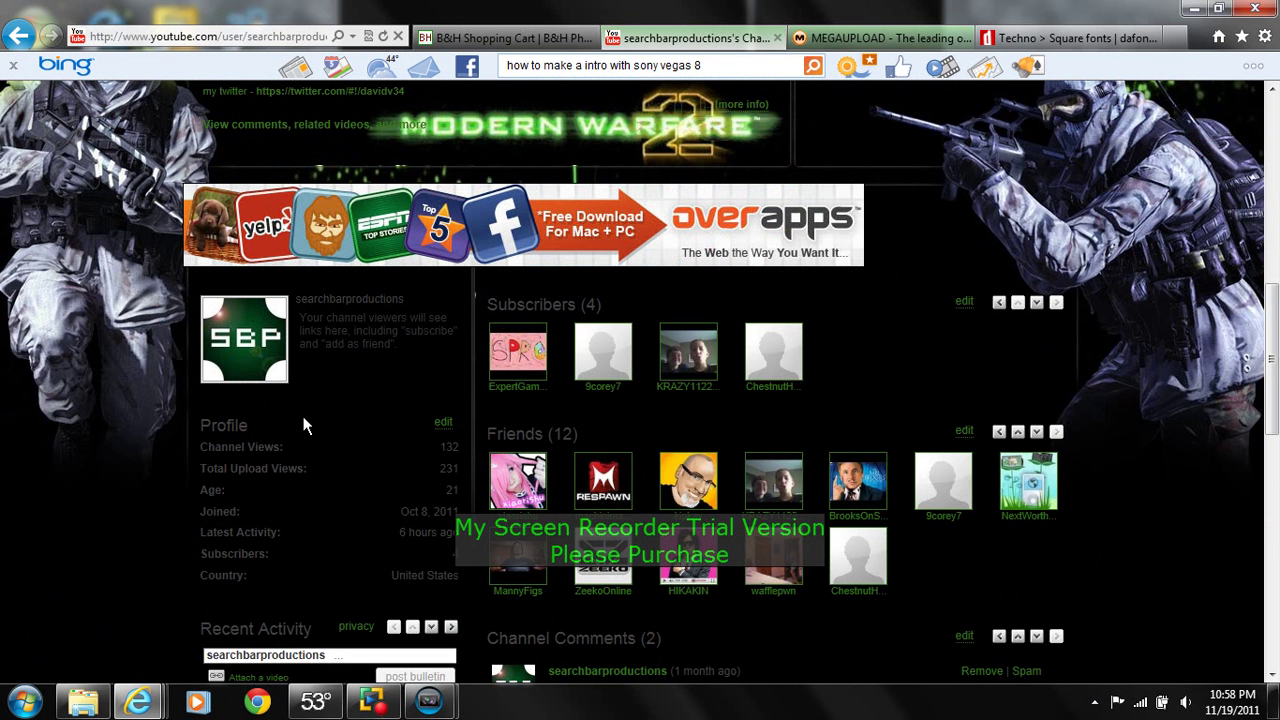
{"action": "scroll", "coordinate": [303, 416], "scroll_direction": "down", "scroll_amount": 8}
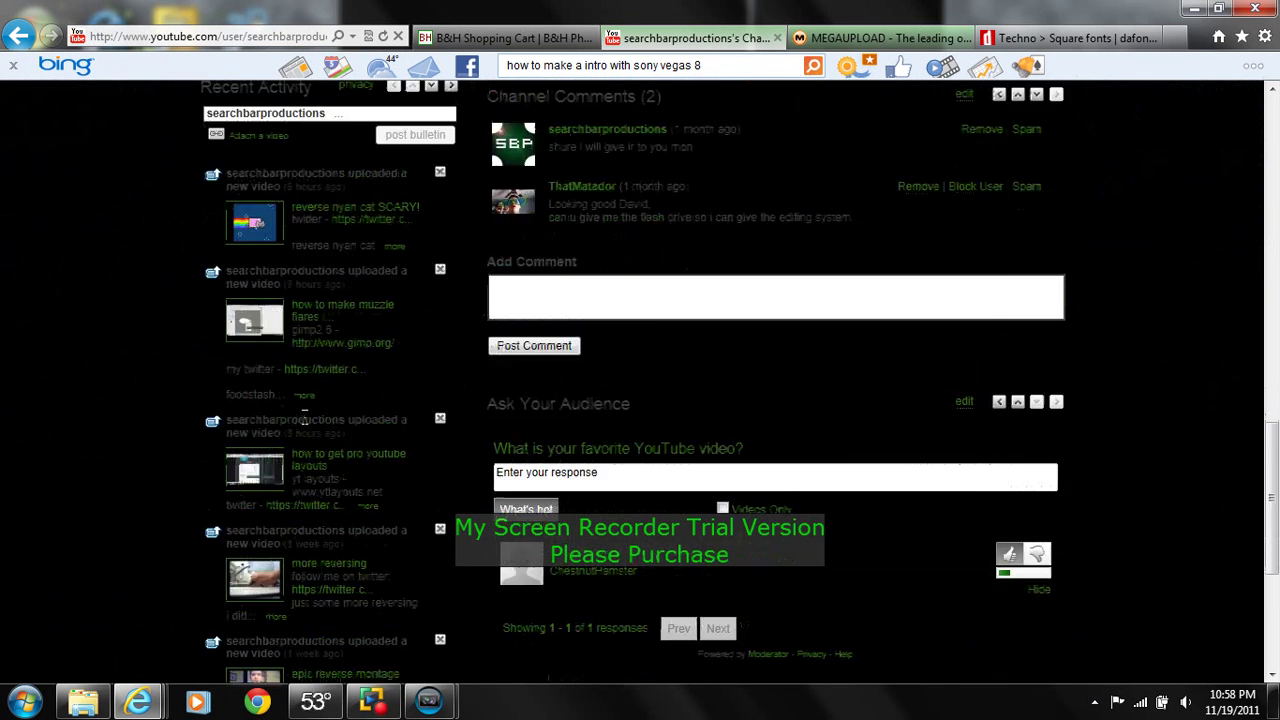
{"action": "scroll", "coordinate": [300, 430], "scroll_direction": "up", "scroll_amount": 4}
{"action": "scroll", "coordinate": [294, 460], "scroll_direction": "down", "scroll_amount": 6}
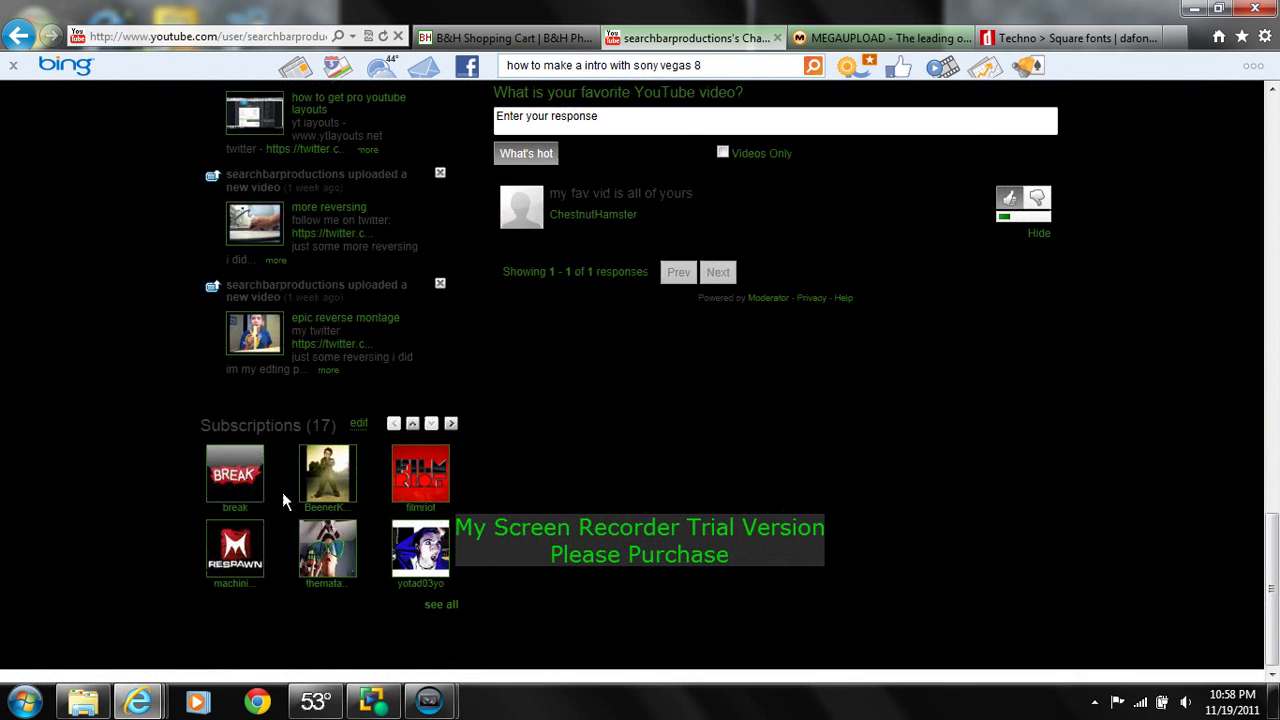
{"action": "scroll", "coordinate": [283, 497], "scroll_direction": "up", "scroll_amount": 10}
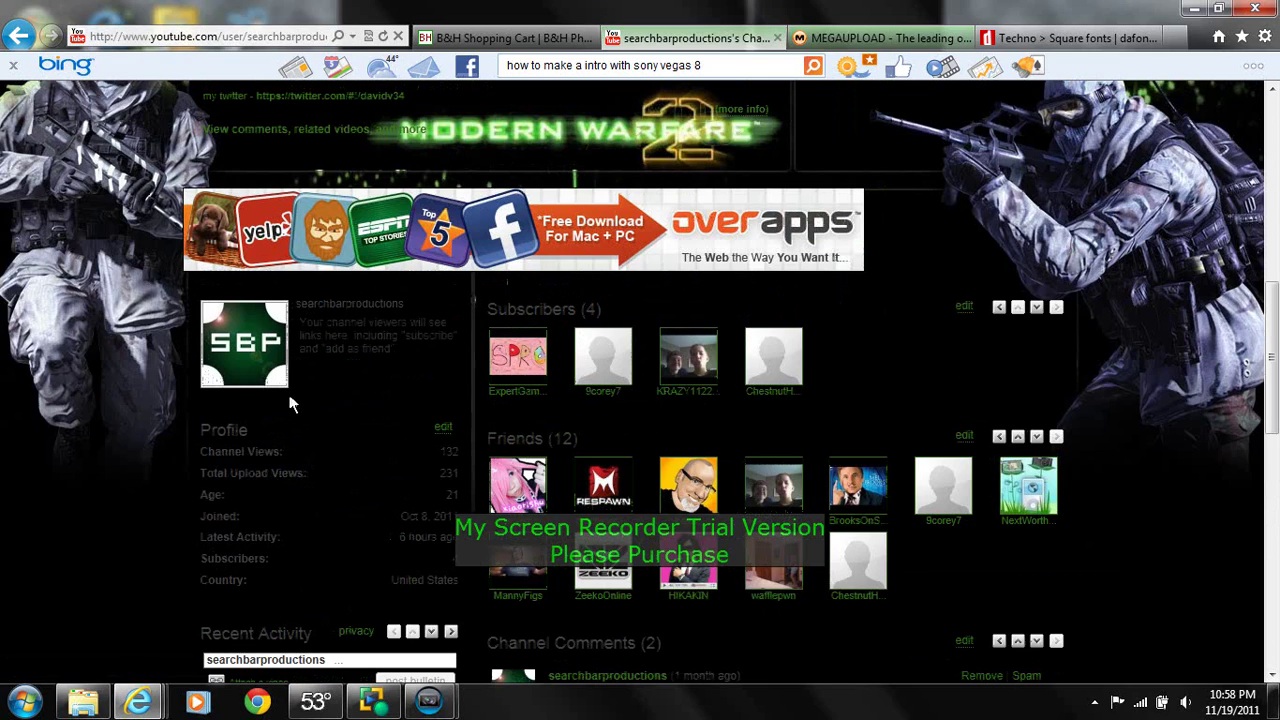
{"action": "left_click", "coordinate": [265, 374]}
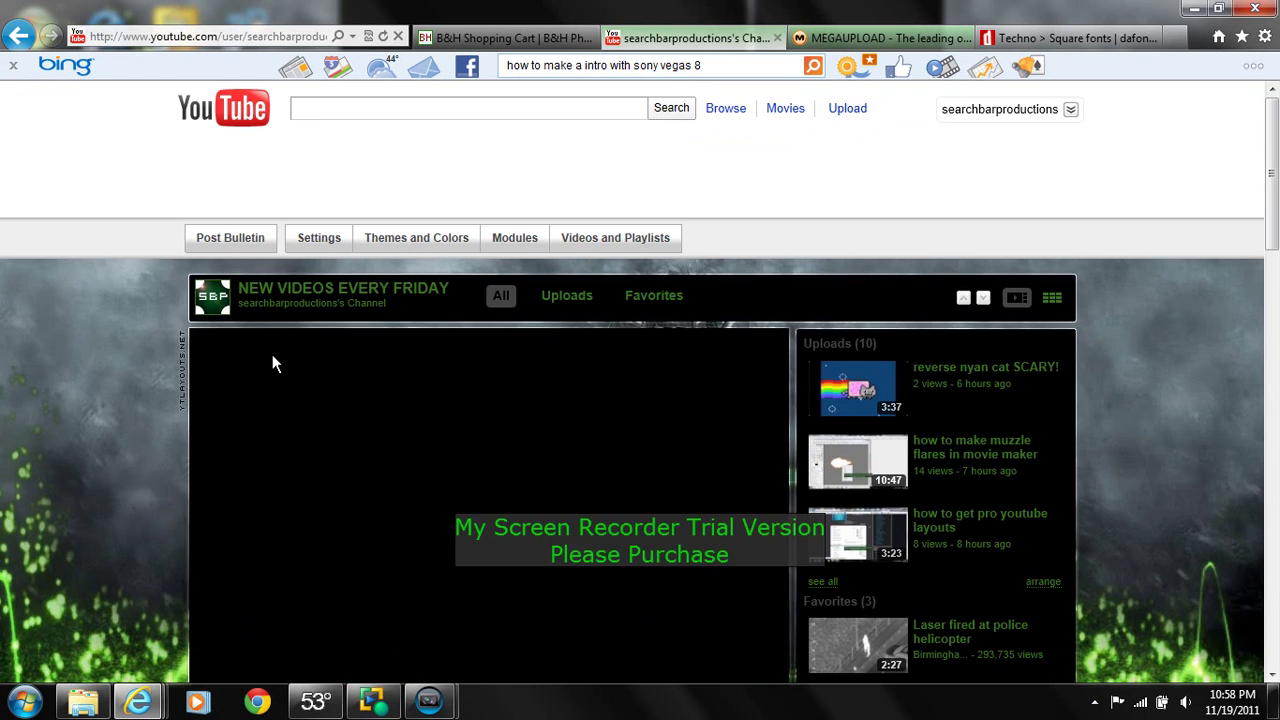
{"action": "scroll", "coordinate": [290, 380], "scroll_direction": "down", "scroll_amount": 1}
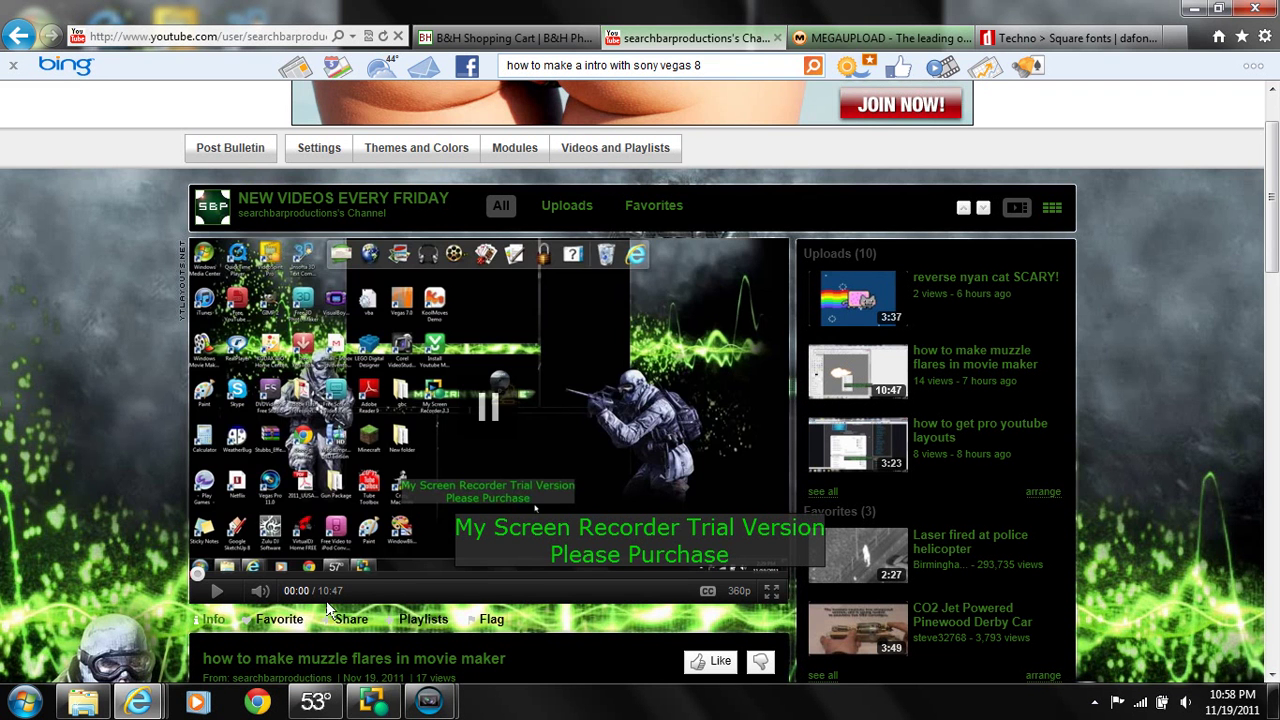
- Restore My Screen Recorder from the taskbar over the browser
{"action": "left_click", "coordinate": [372, 706]}
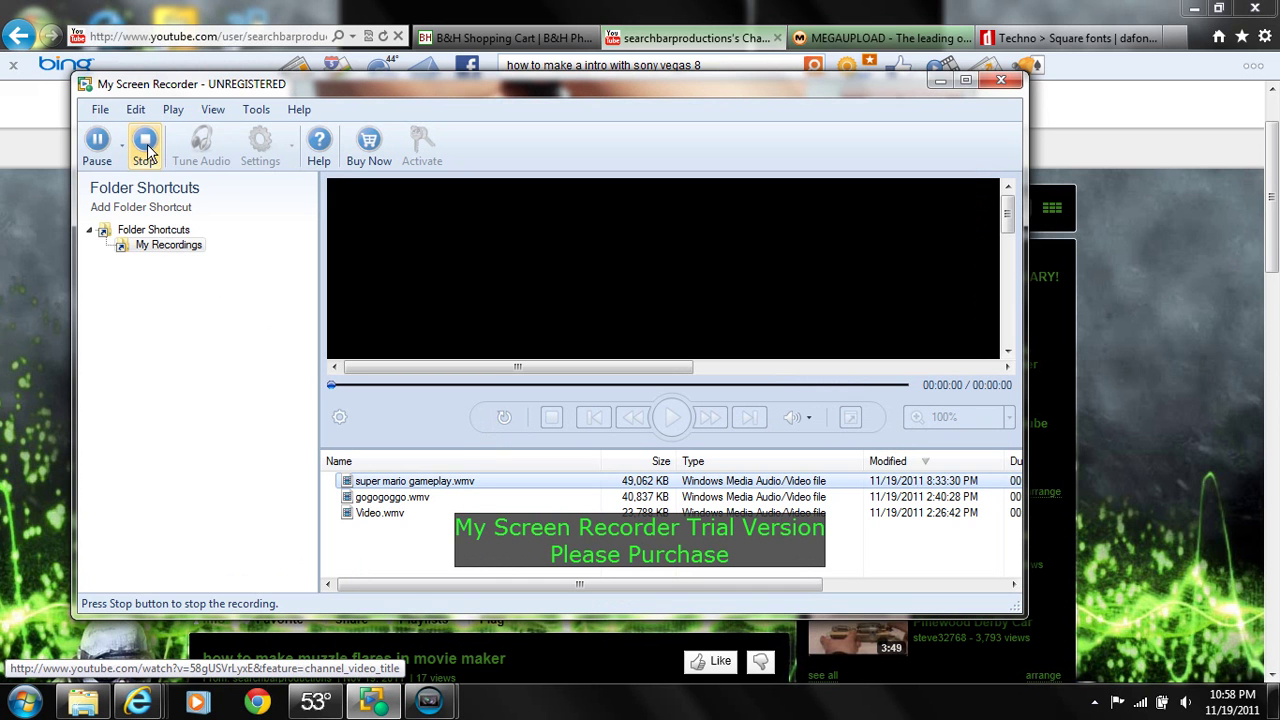